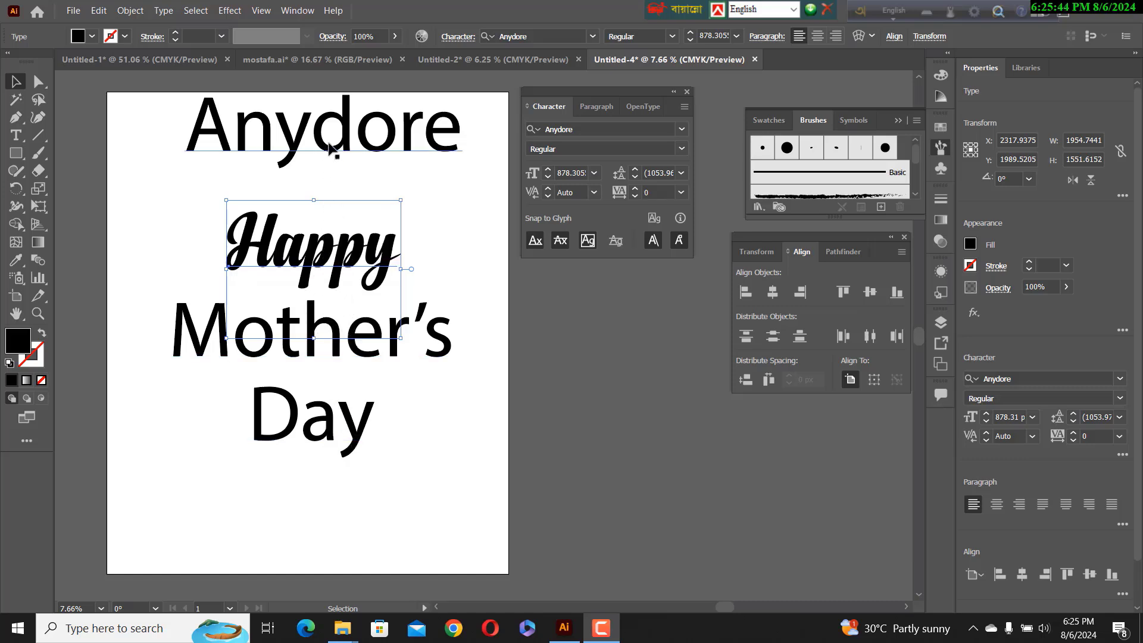
Delete the "Anydore" sample text above the "Happy" line.
left_click_drag(317, 140, 315, 151)
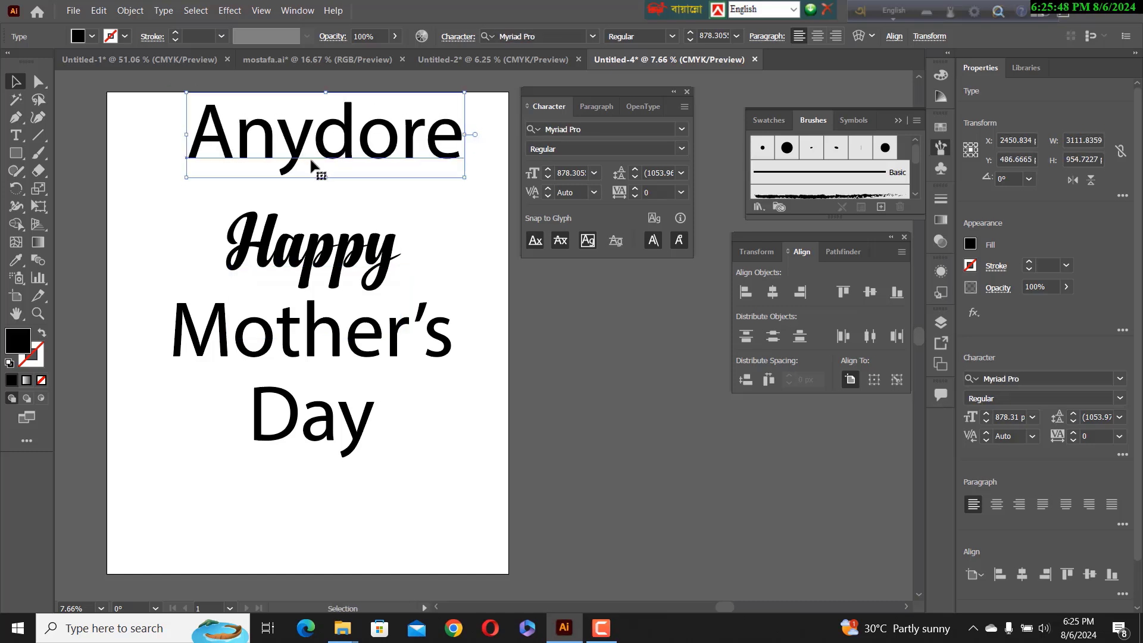
key("Delete")
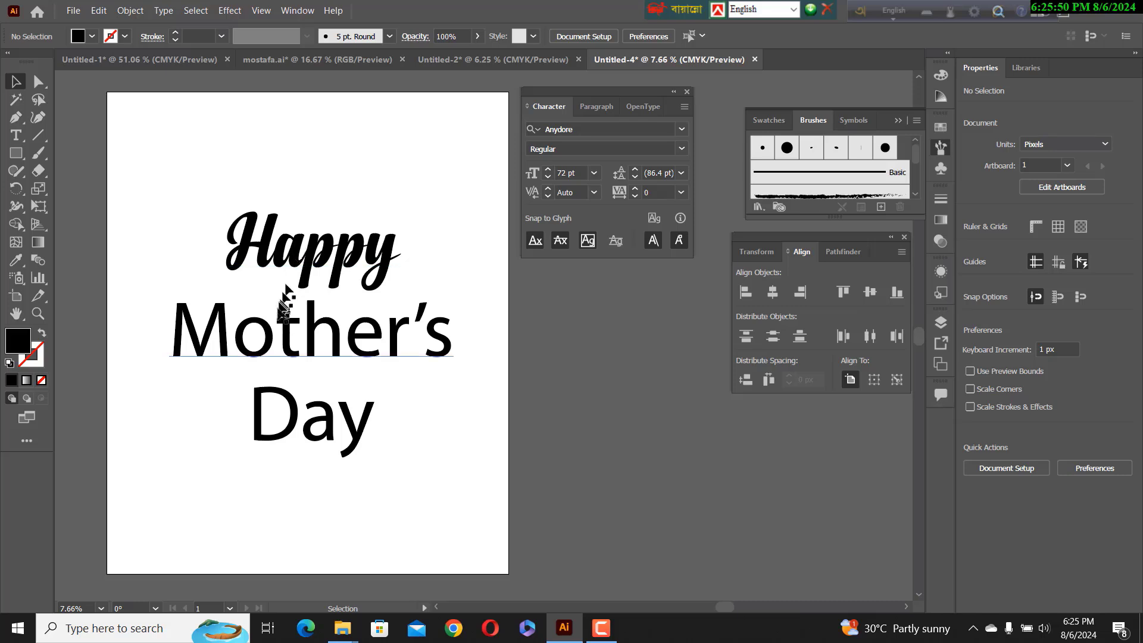
Change the "Mother's" and "Day" lines to the Anydore font and shift "Mother's" horizontally by about 177 px toward the artboard's center.
left_click(266, 356)
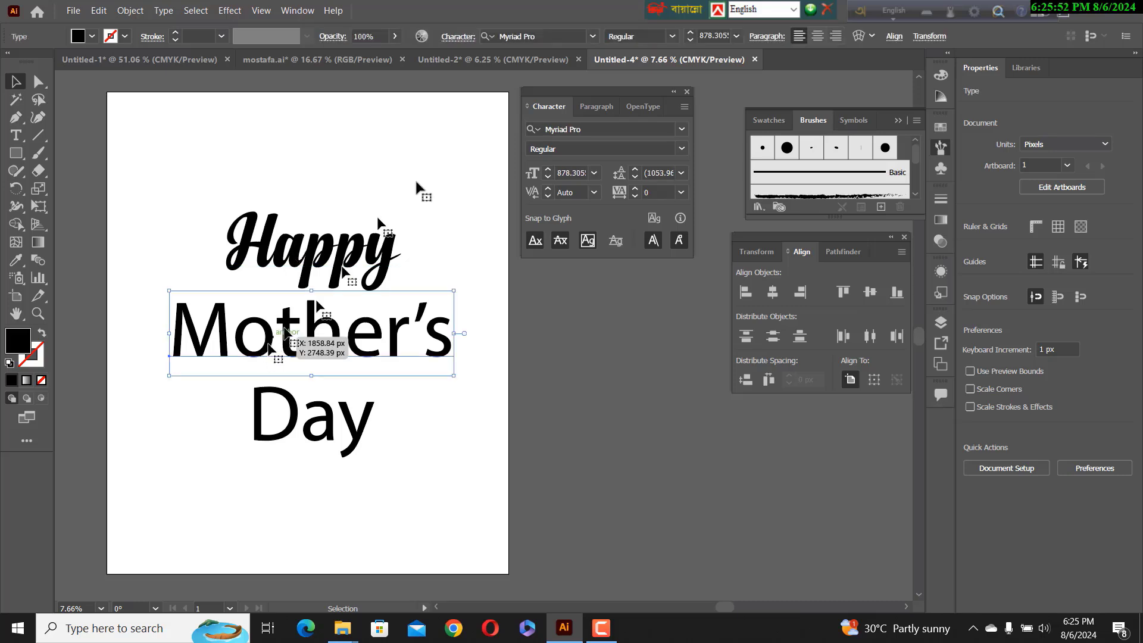
left_click(594, 37)
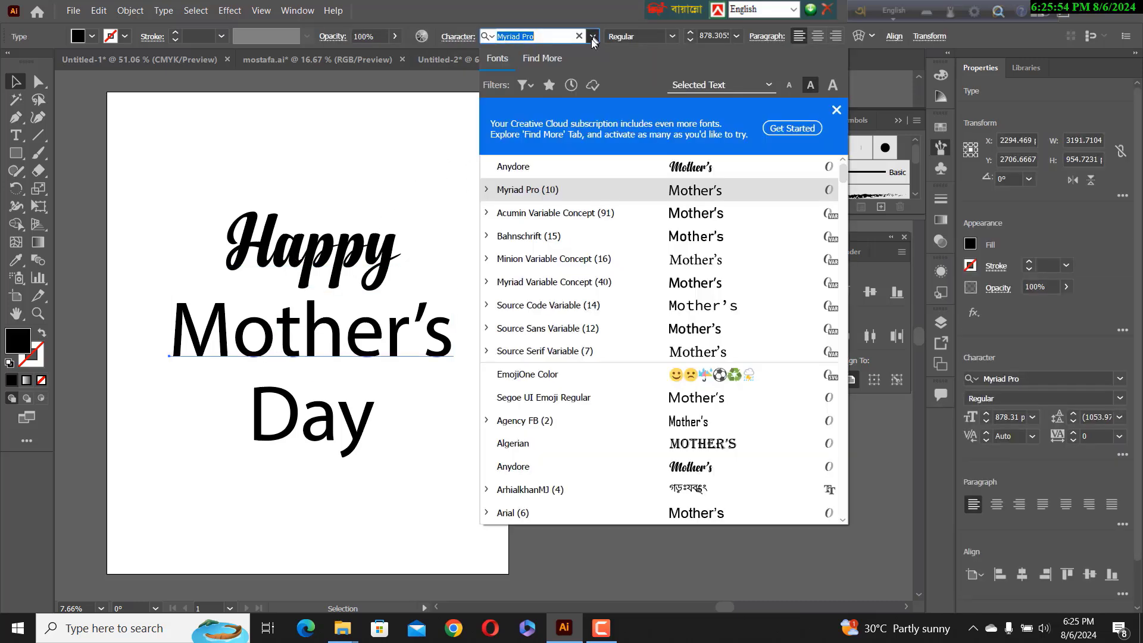
left_click(523, 167)
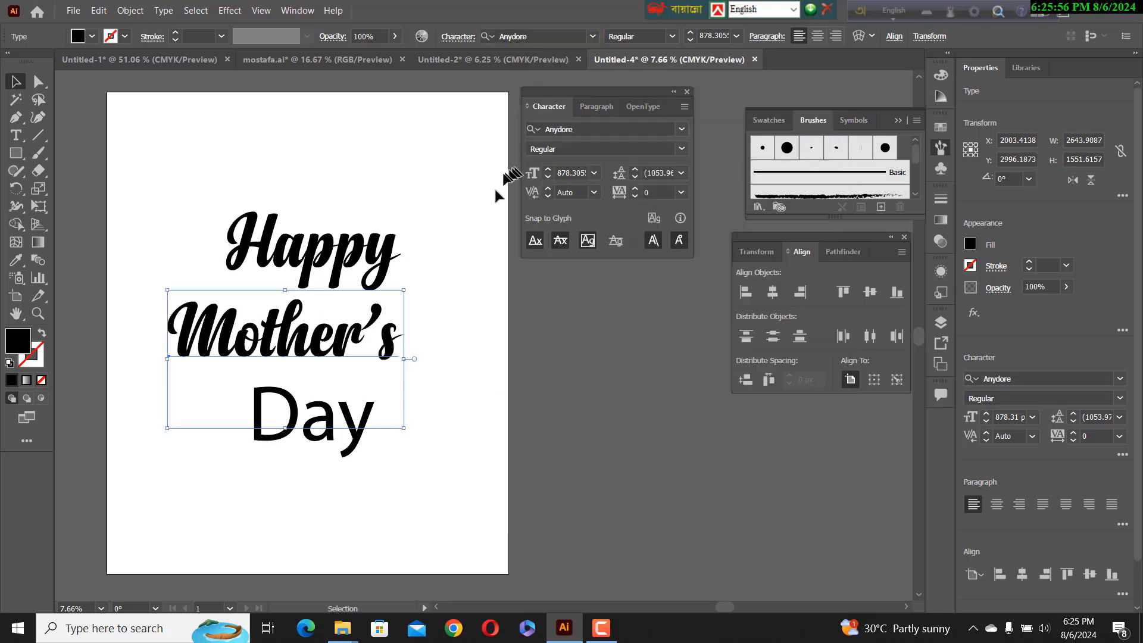
left_click(329, 440)
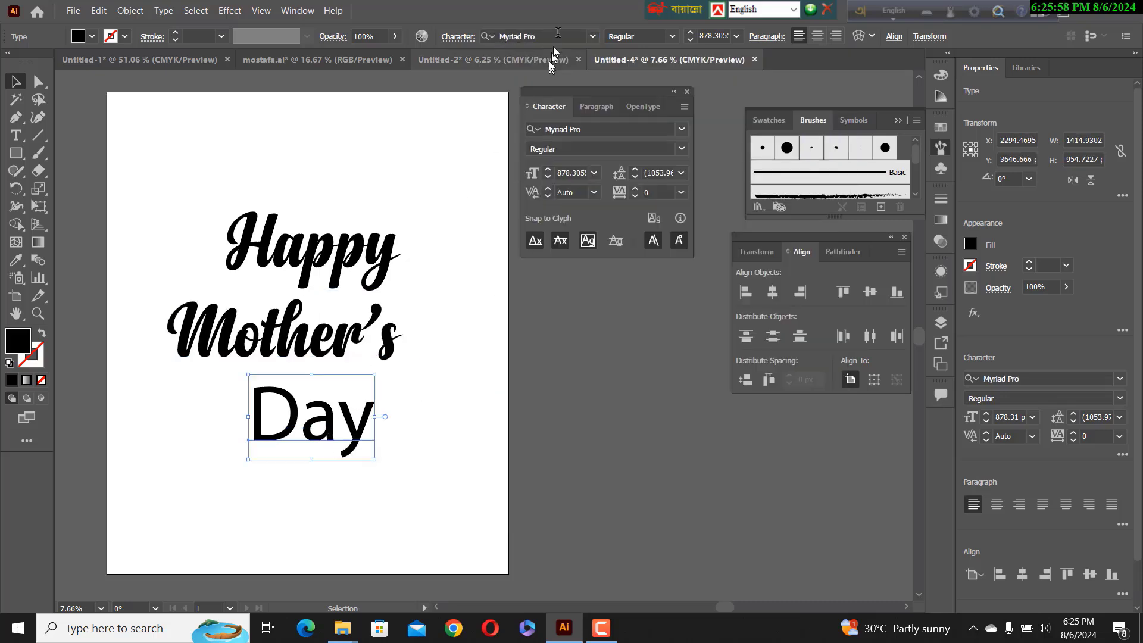
left_click(593, 37)
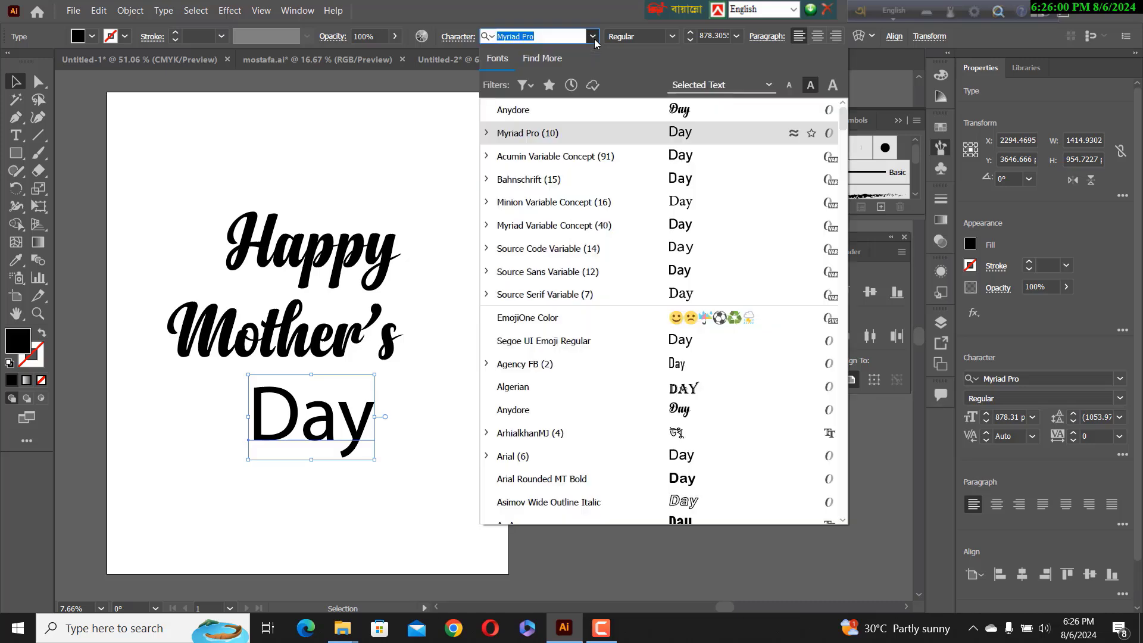
left_click(517, 117)
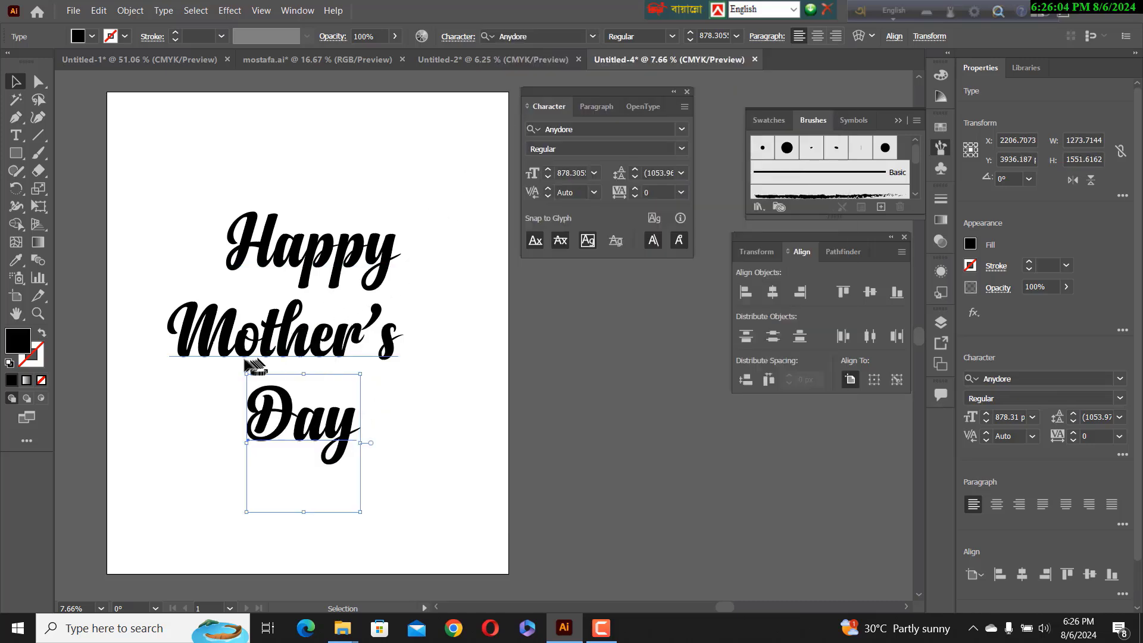
left_click_drag(246, 348, 262, 348)
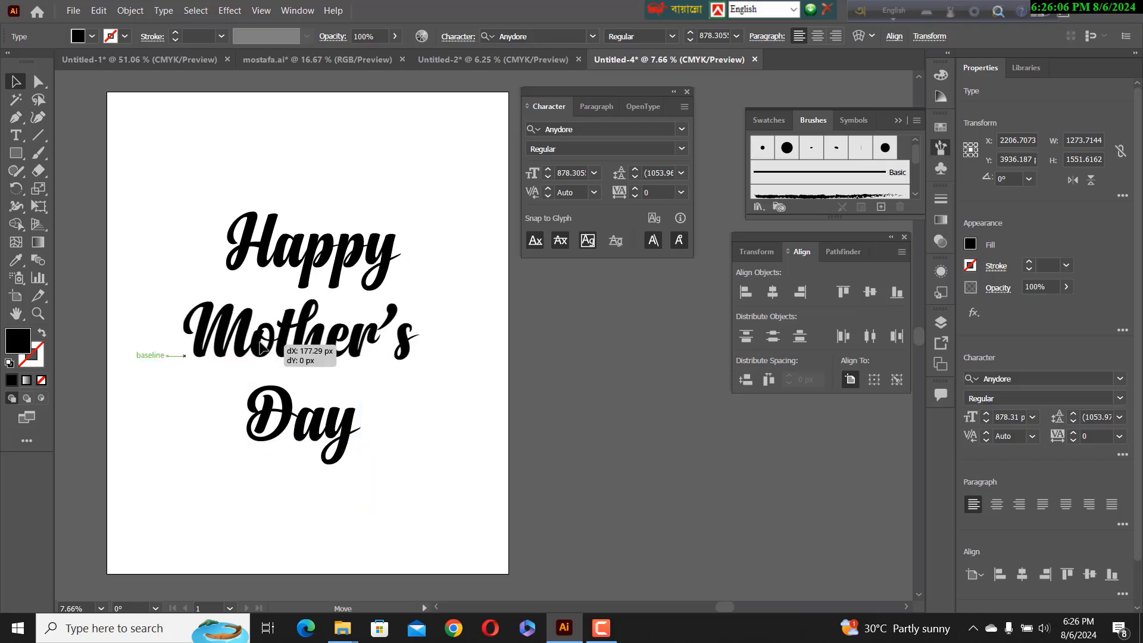
Replace the H in "Happy" with the alternate glyph that has a long swash curling beneath the letter.
left_click(276, 260)
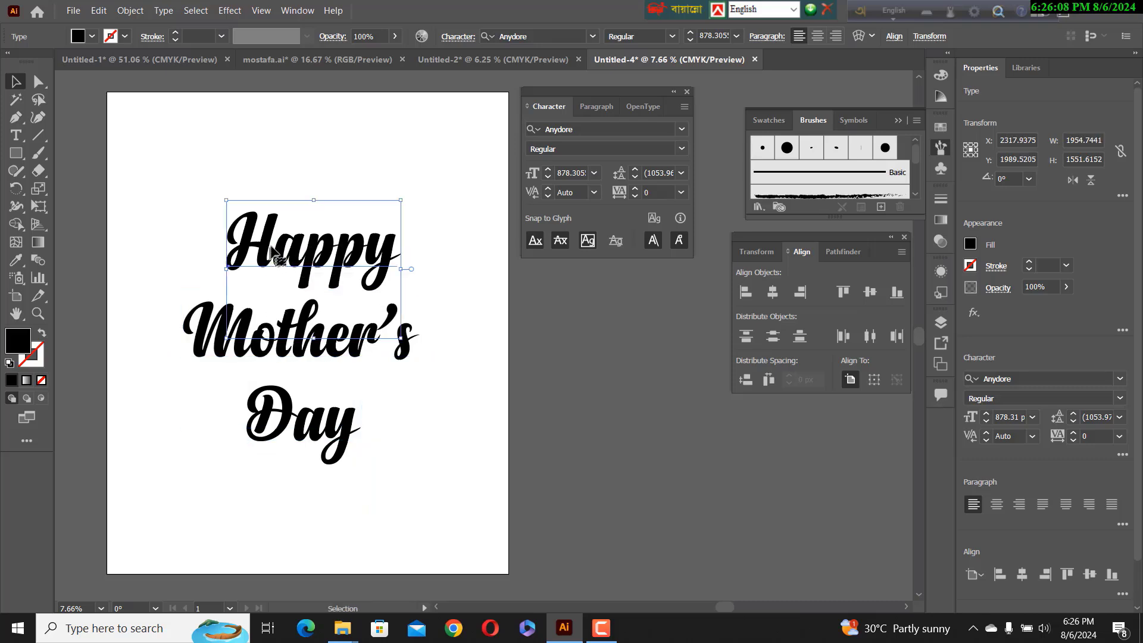
double_click(274, 242)
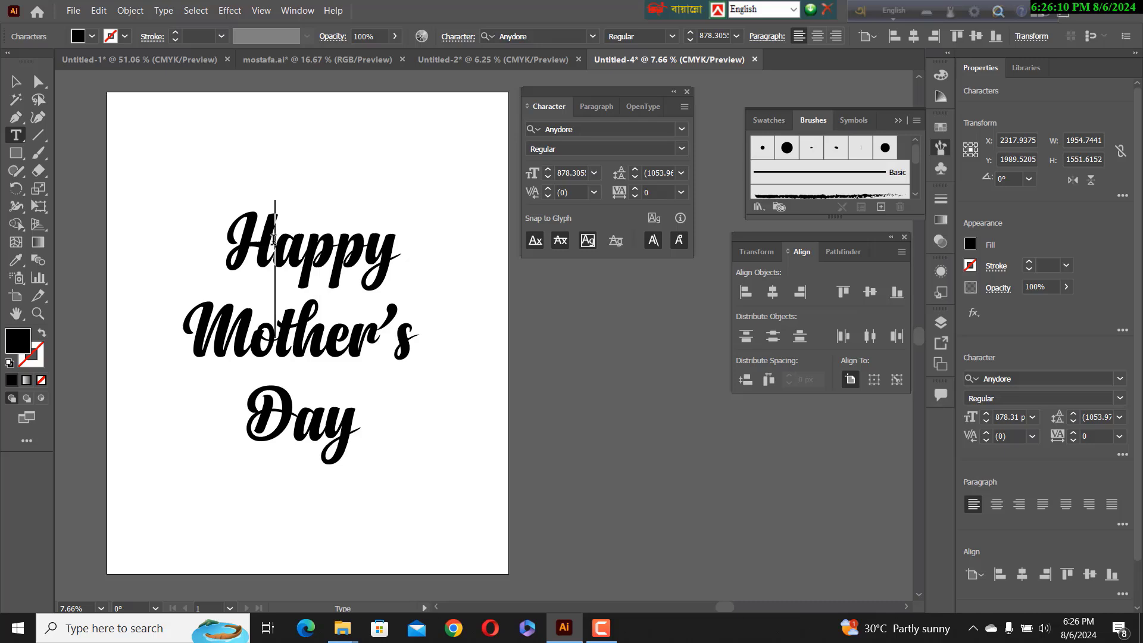
left_click_drag(258, 239, 230, 249)
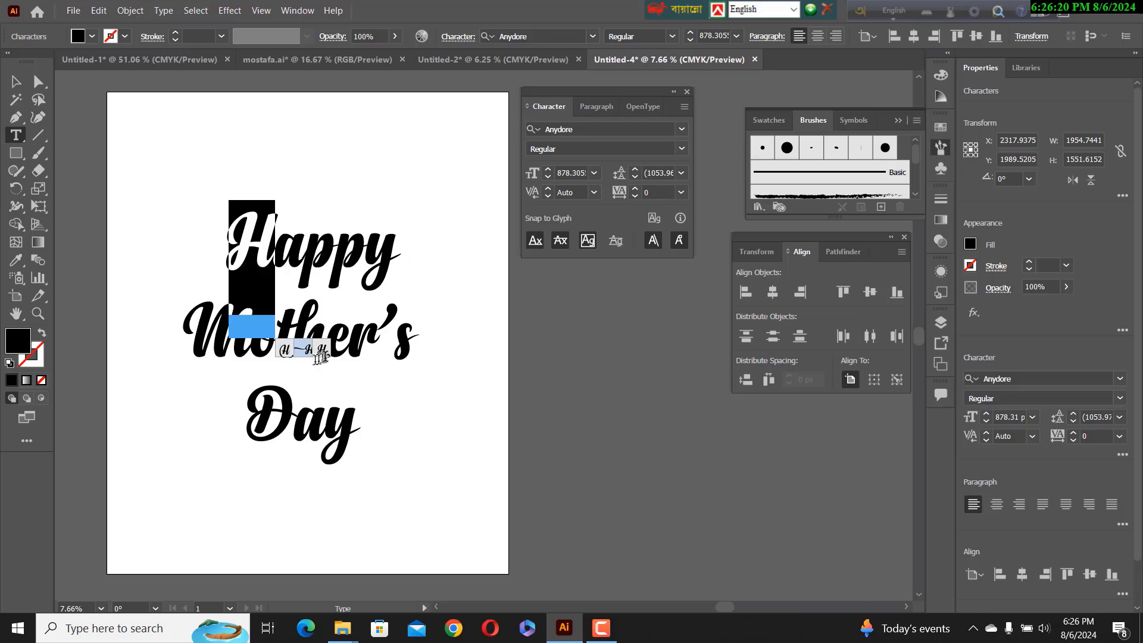
left_click(286, 350)
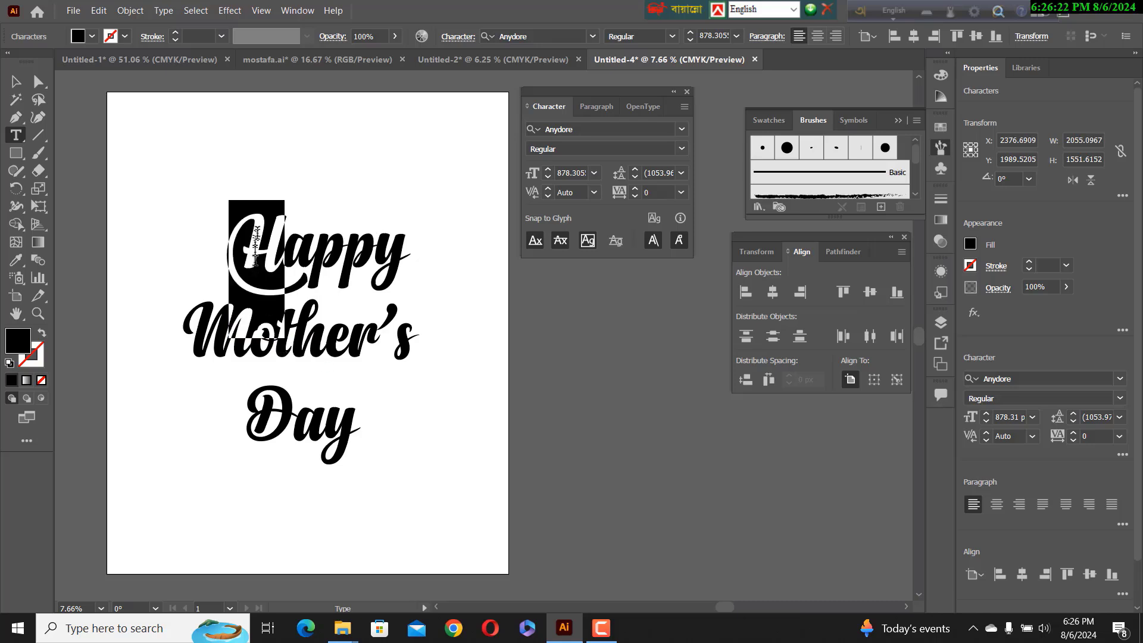
Replace the M in "Mother's" with the alternate glyph whose swash curls beneath the letter.
left_click(222, 344)
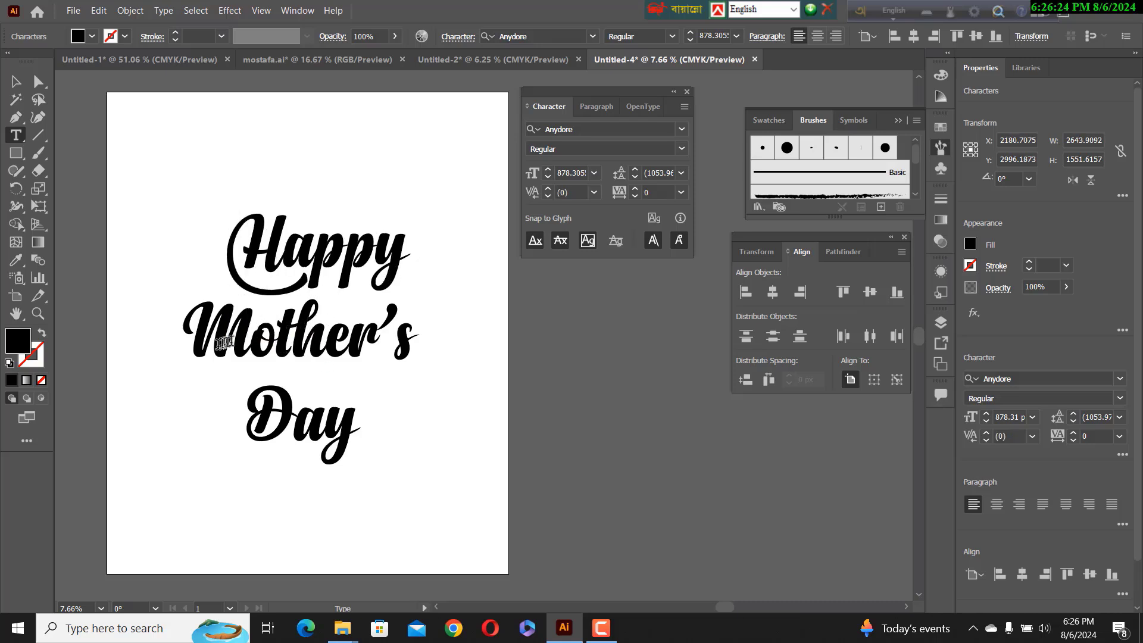
left_click_drag(254, 331, 215, 328)
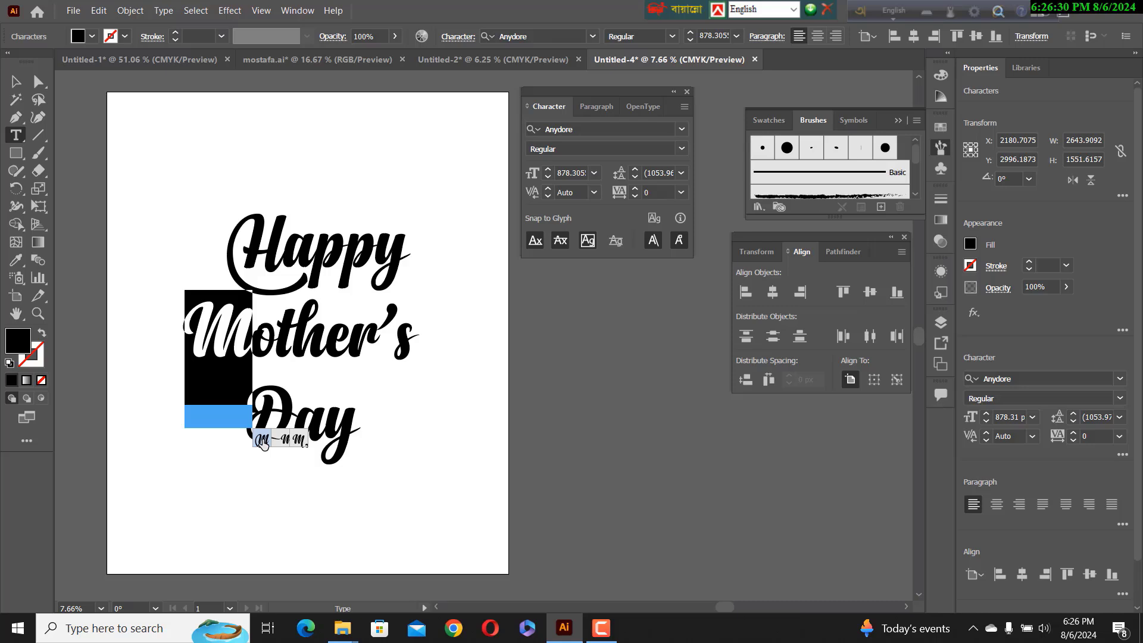
left_click(262, 441)
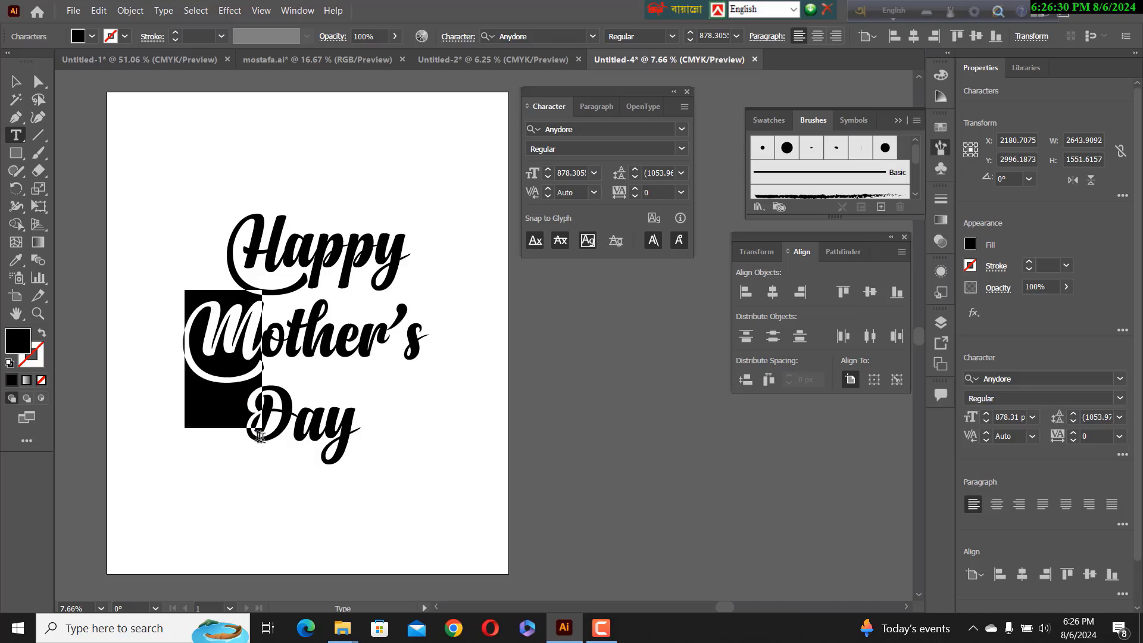
Replace the y in "Day" with the alternate glyph ending in an upward-curling tail and finish editing the text.
left_click(303, 424)
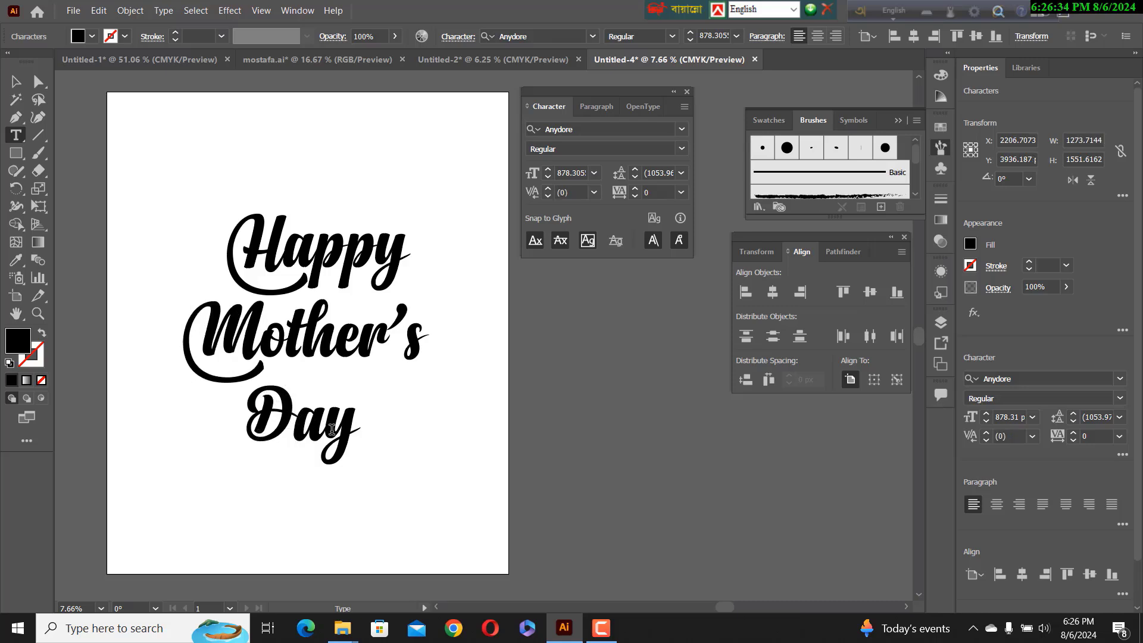
left_click_drag(331, 429, 343, 427)
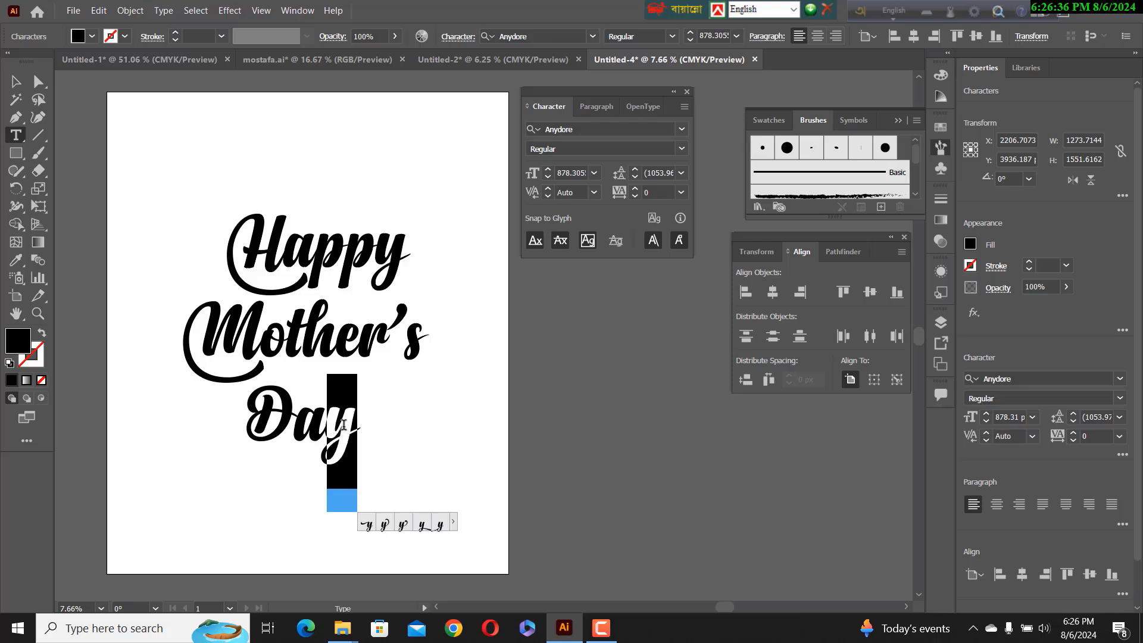
left_click(403, 525)
left_click(416, 462, "ctrl")
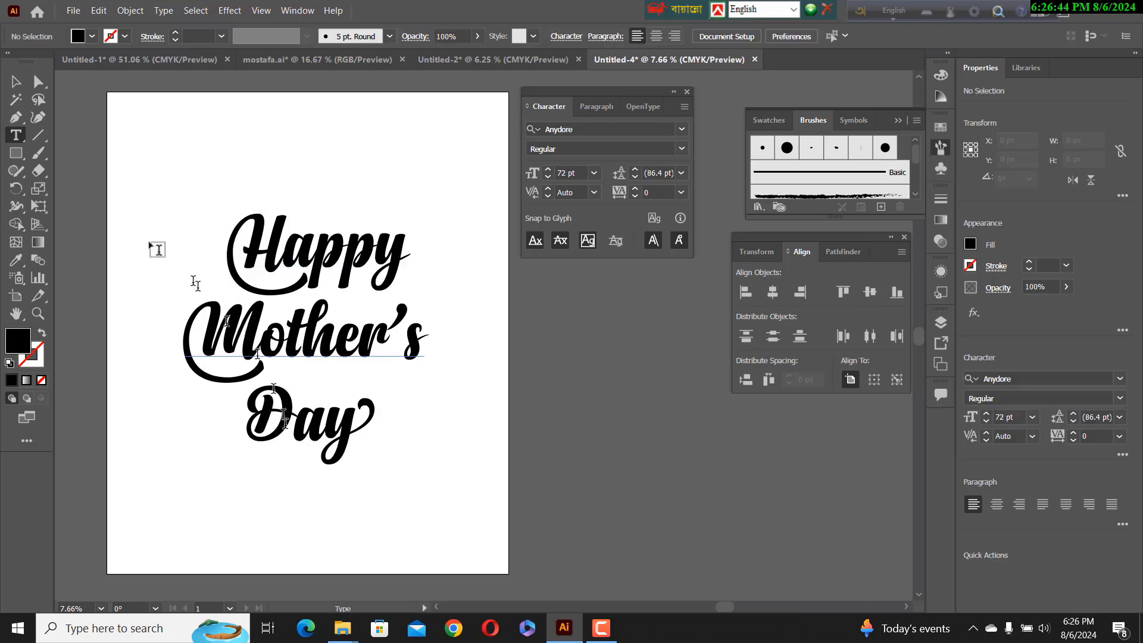
Duplicate all three text lines and place the copy outside the artboard, beside its right edge.
left_click(16, 82)
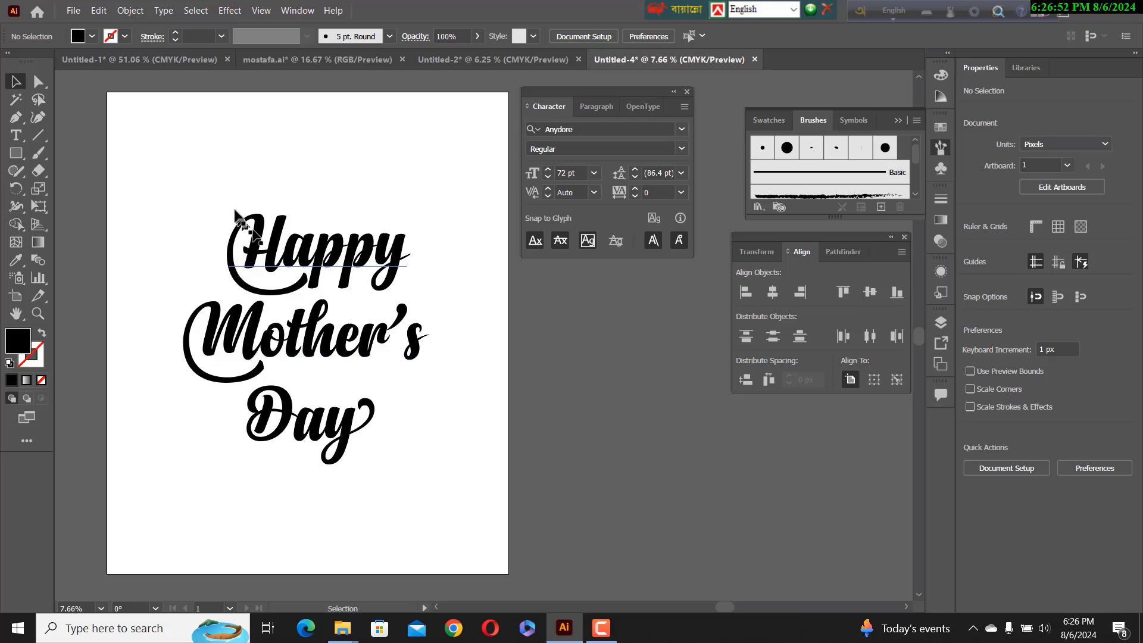
left_click_drag(238, 216, 275, 324)
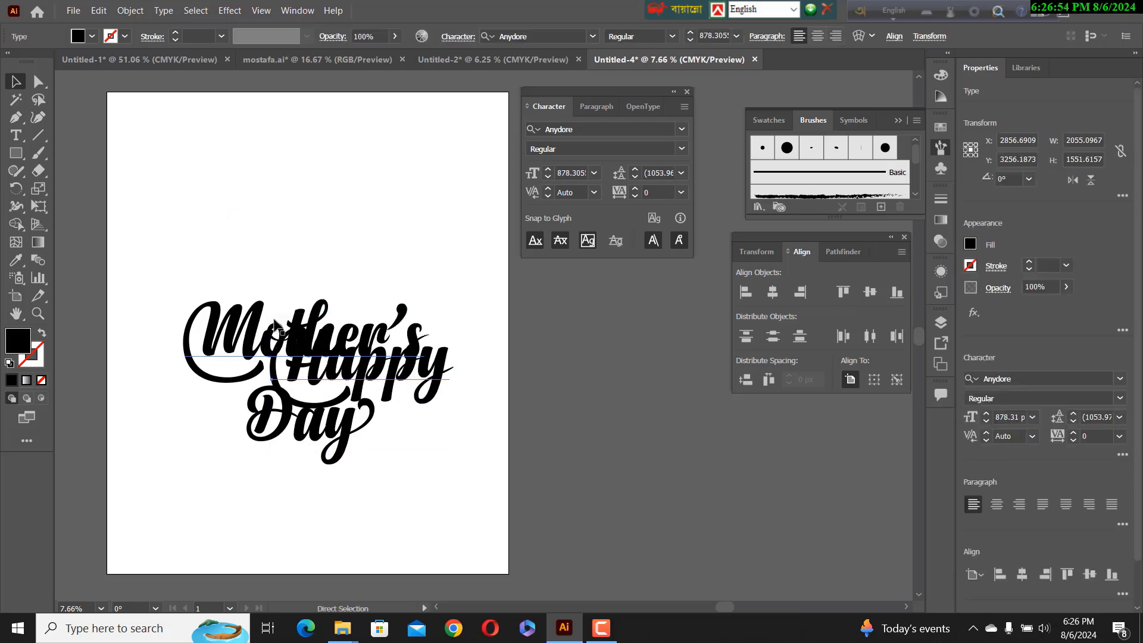
key("ctrl+z")
left_click_drag(222, 171, 321, 463)
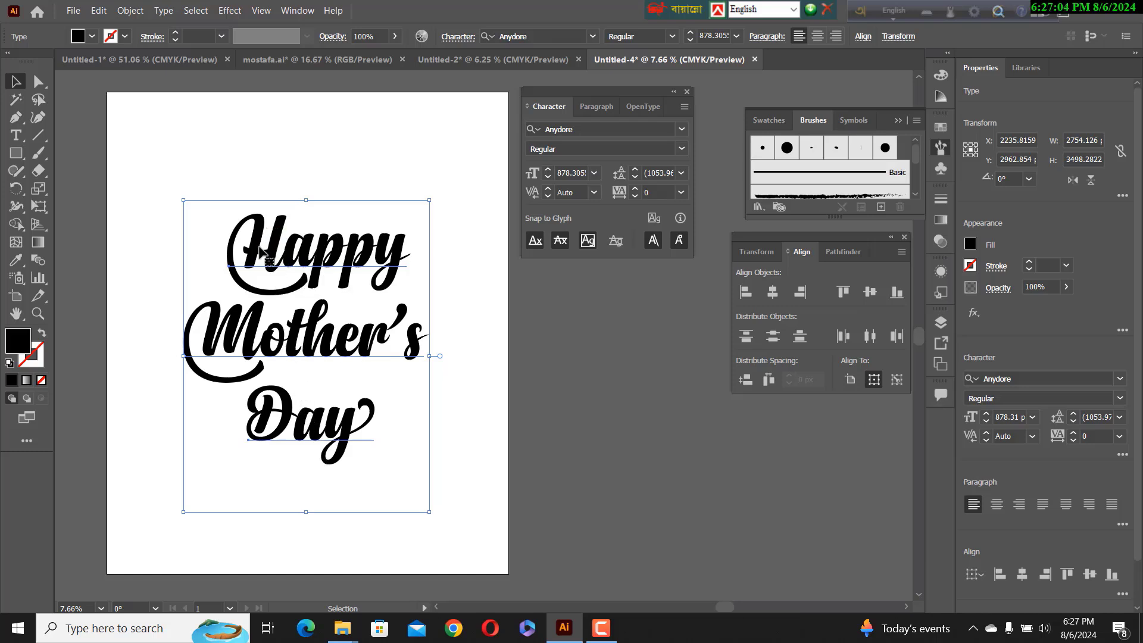
left_click_drag(261, 250, 616, 386)
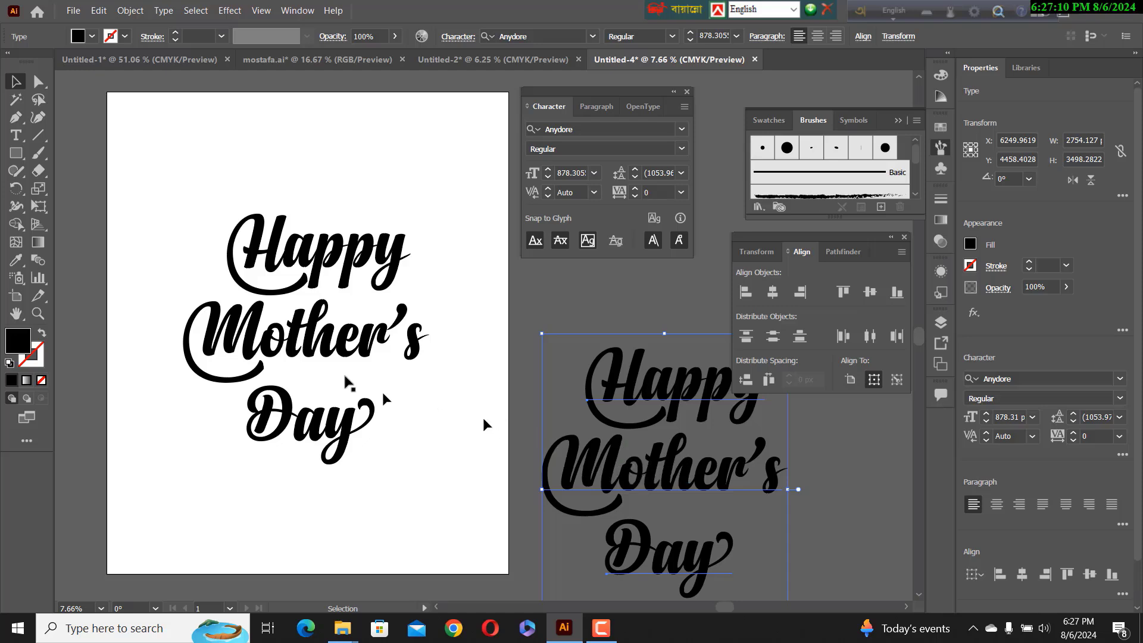
Align the three original text lines on the artboard by their horizontal centers, relative to the selection.
left_click(381, 424)
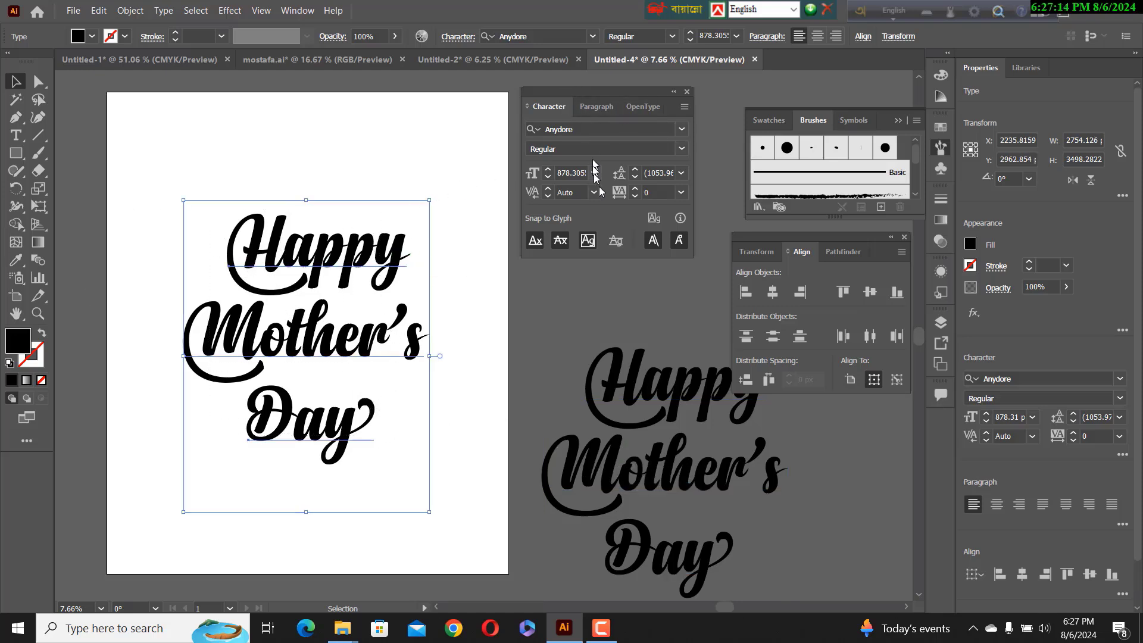
left_click(774, 293)
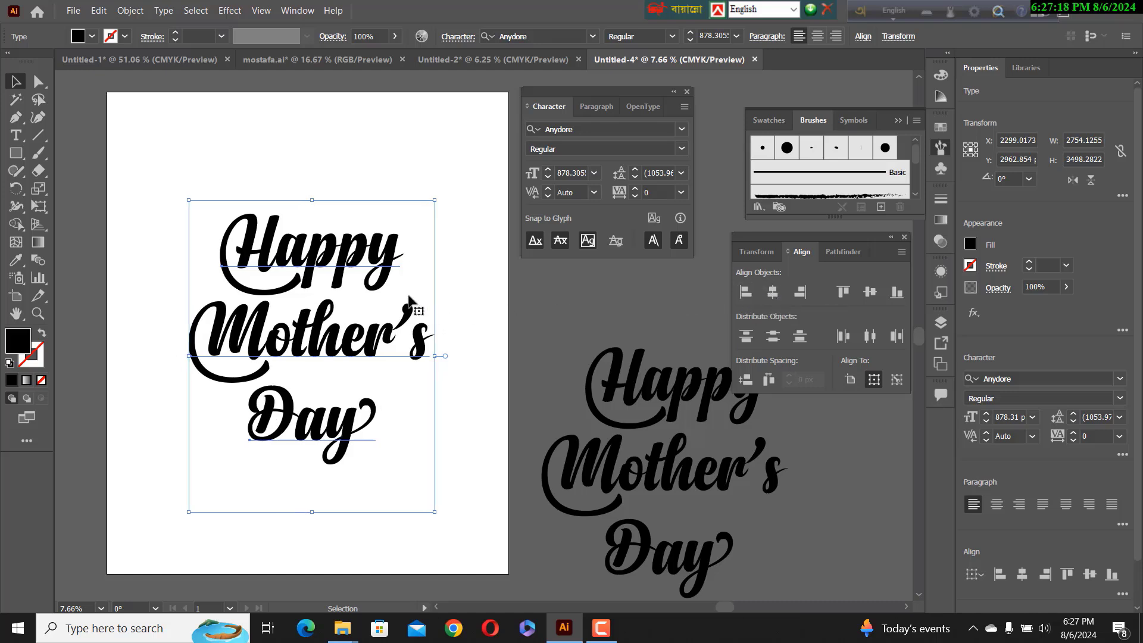
left_click(334, 188)
Convert the "Mother's" and "Happy" text on the artboard to outlines.
right_click(316, 260)
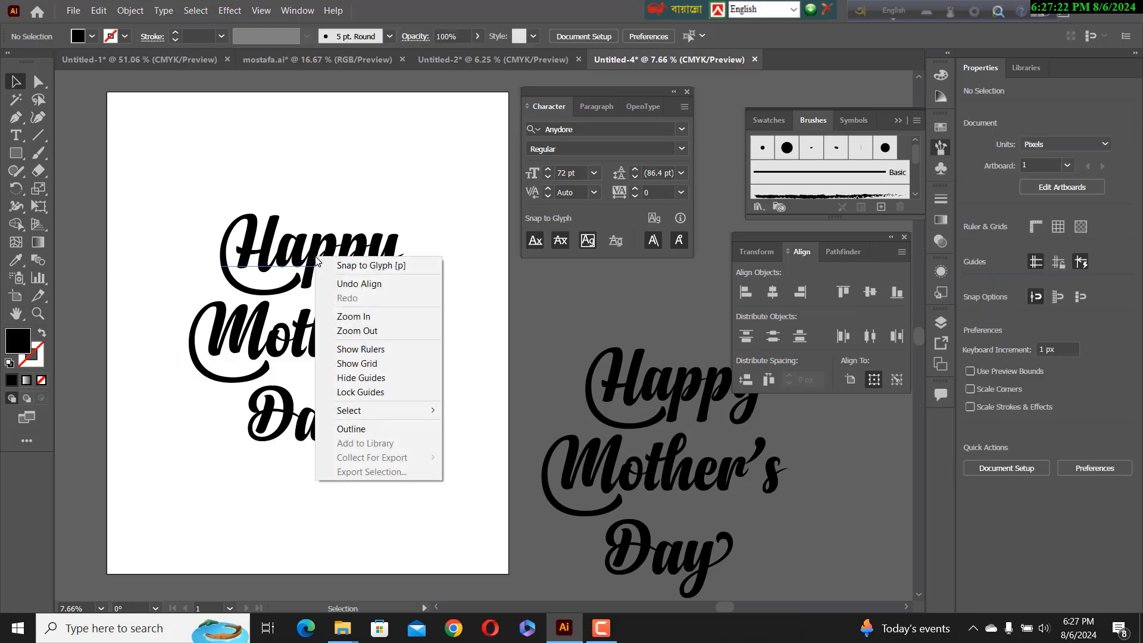
right_click(261, 334)
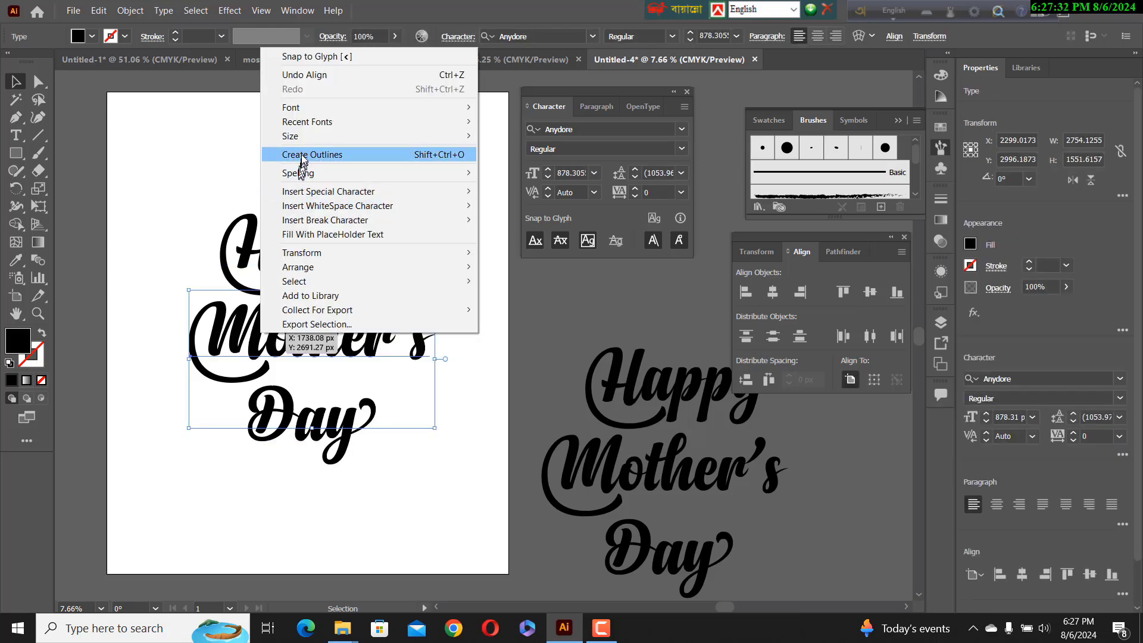
left_click(304, 156)
right_click(296, 418)
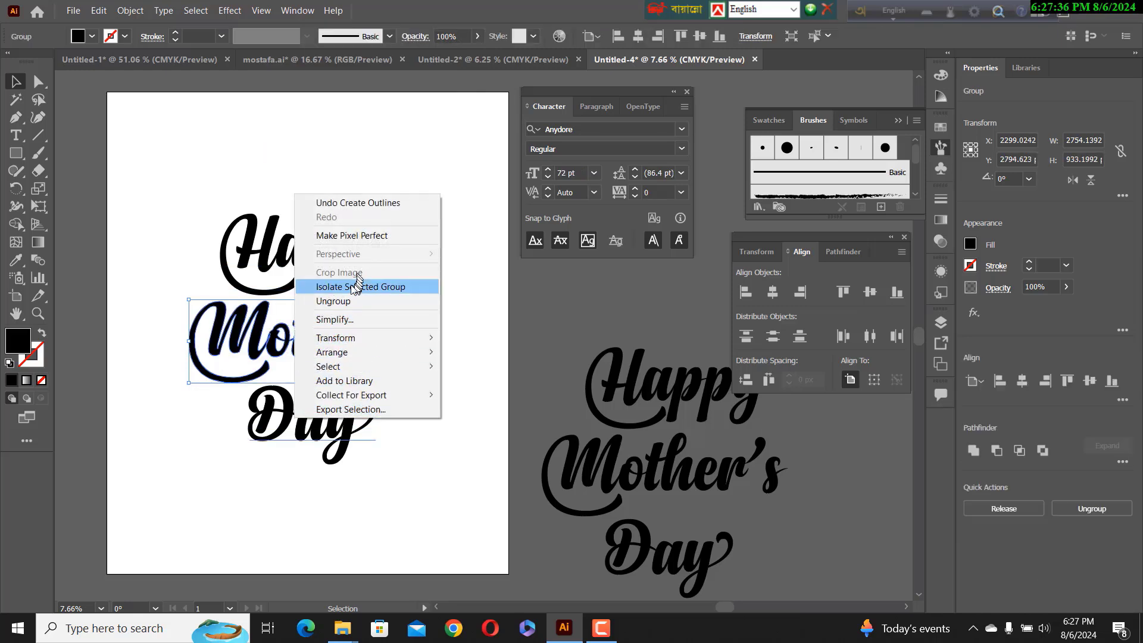
left_click(258, 246)
right_click(248, 244)
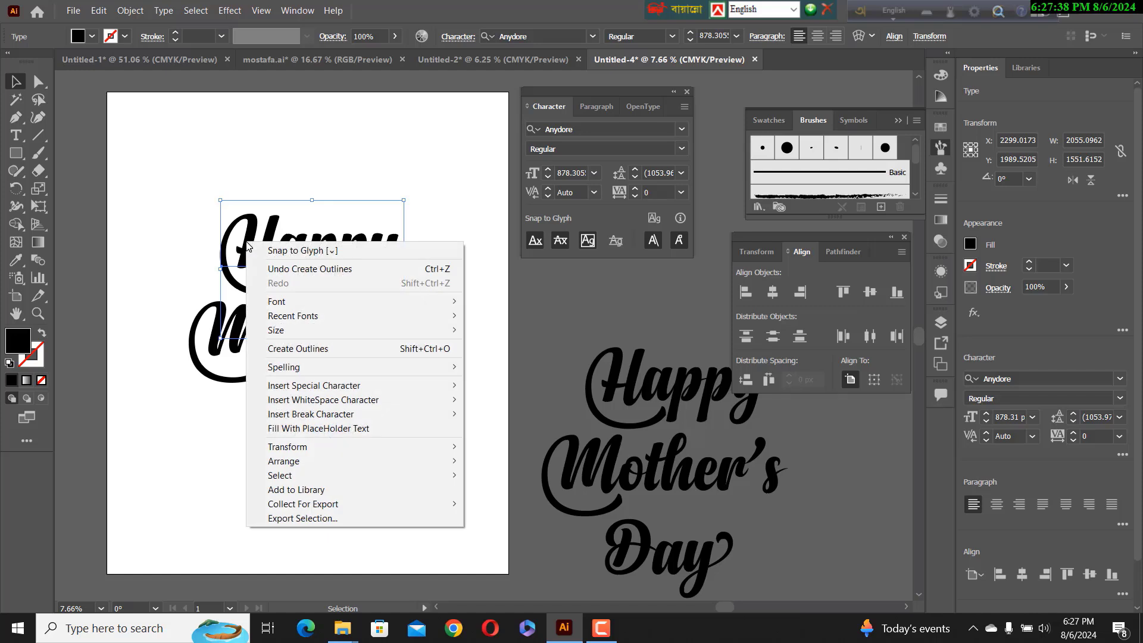
left_click(324, 349)
Expand the three lettering lines on the artboard together, with the Object and Fill options enabled.
left_click(282, 434)
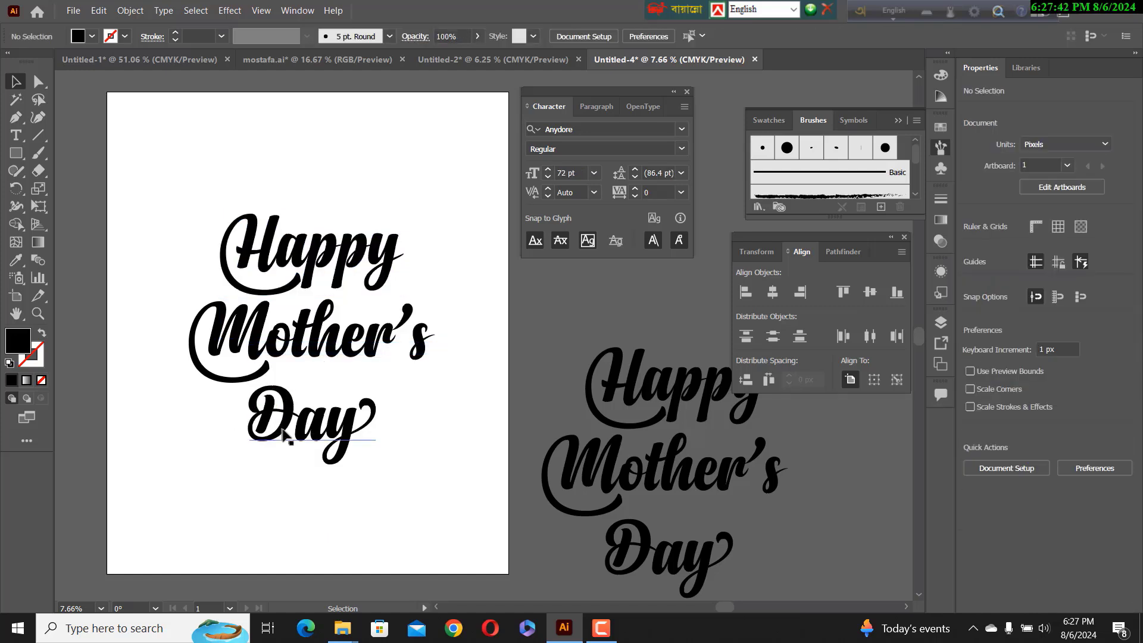
right_click(284, 434)
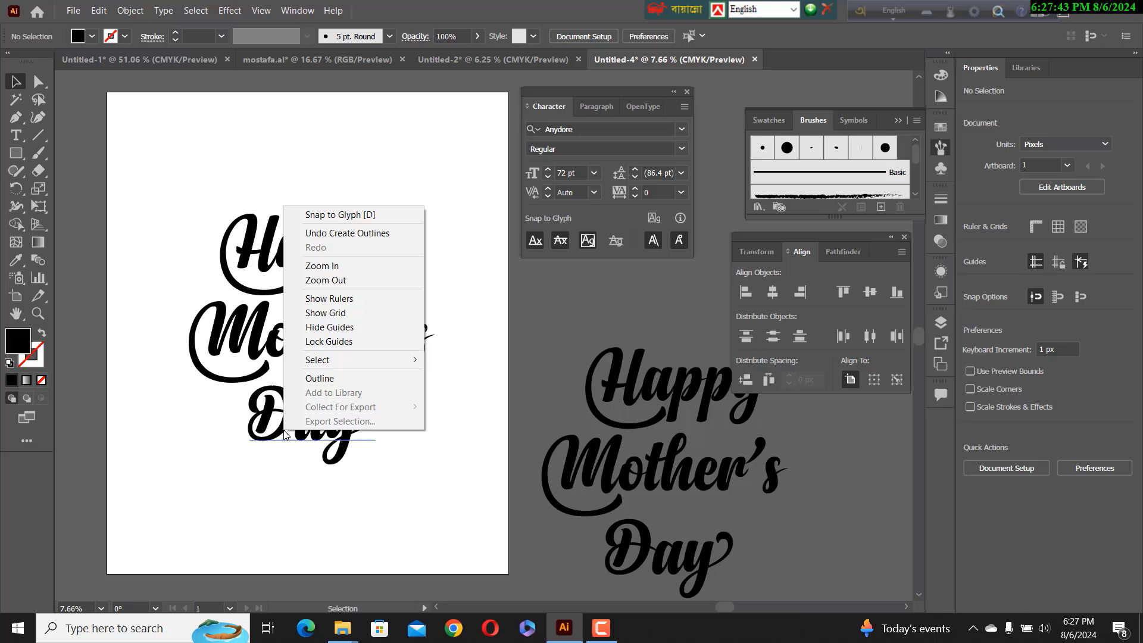
left_click(199, 194)
left_click_drag(199, 191, 400, 465)
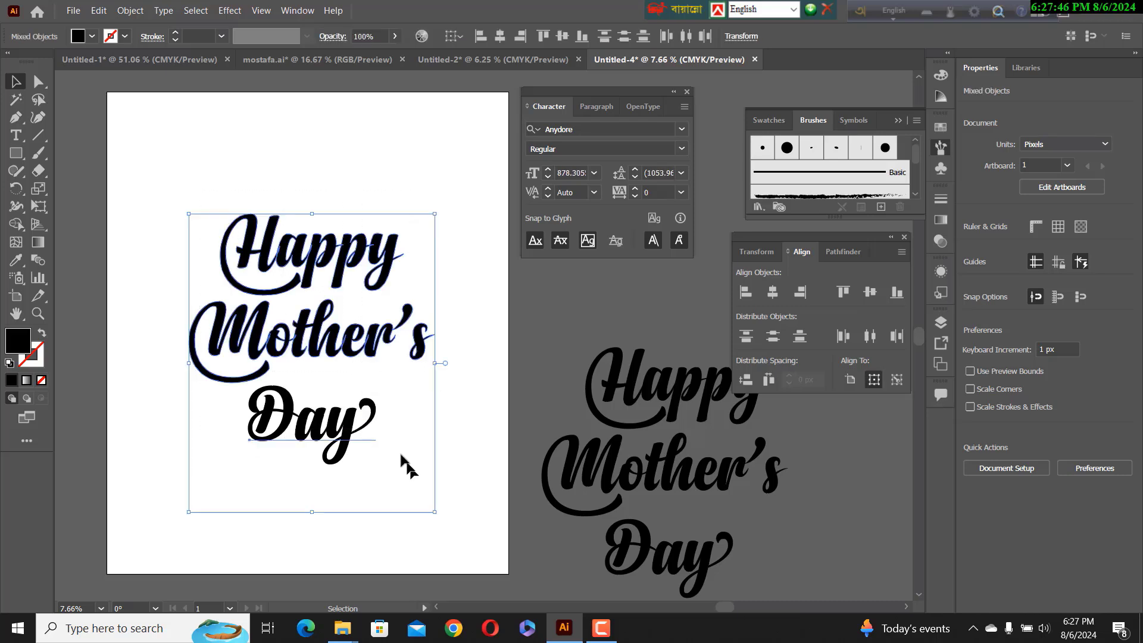
left_click(130, 12)
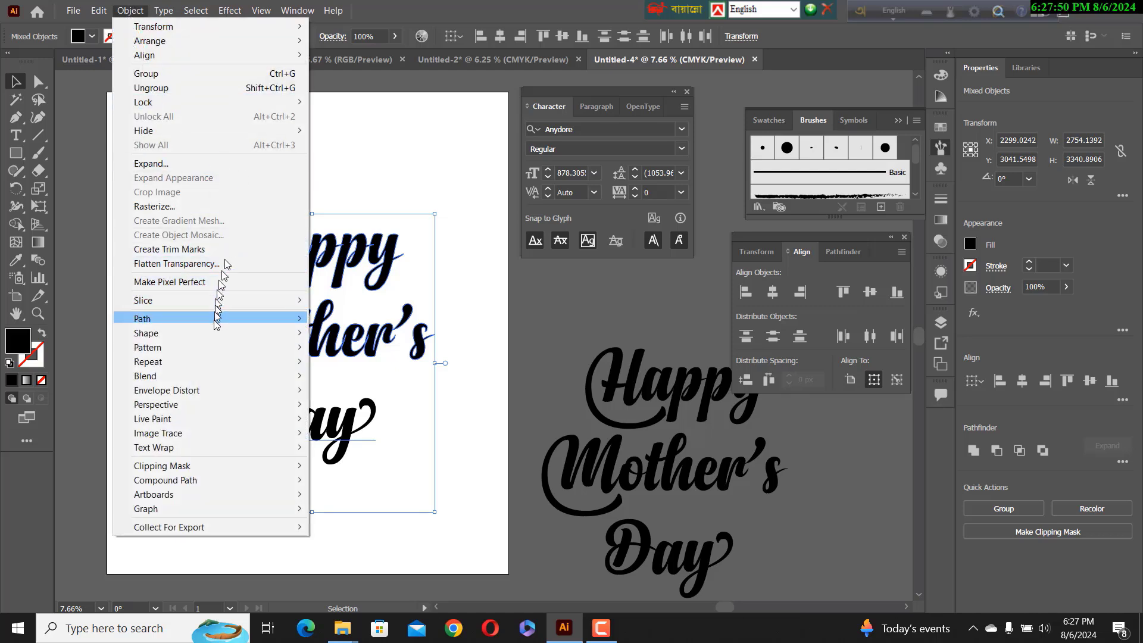
left_click(147, 164)
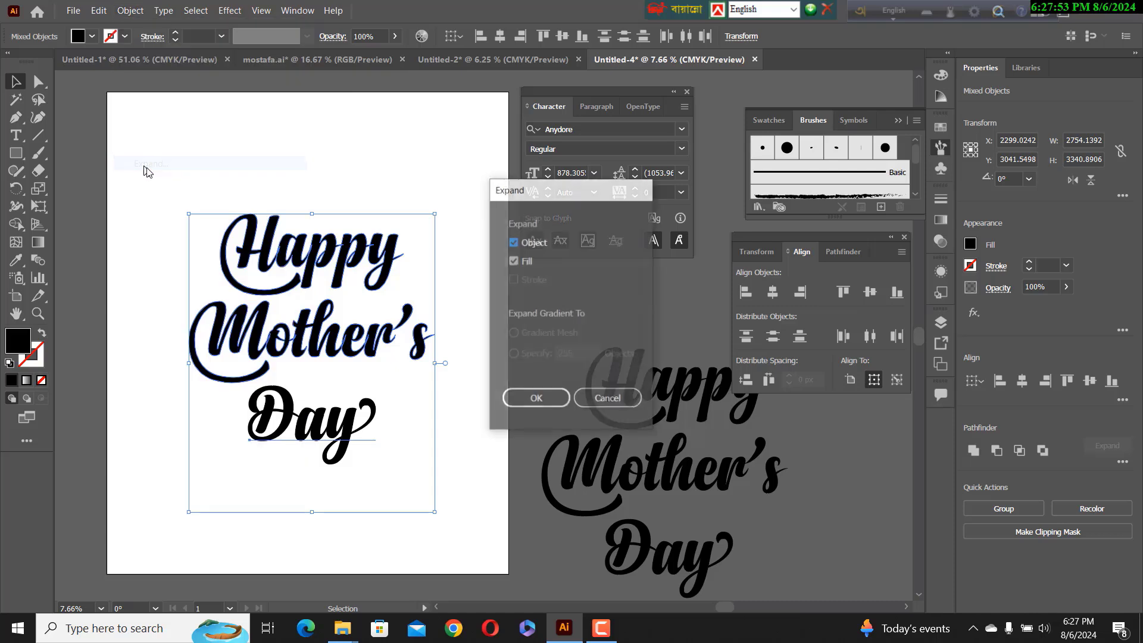
left_click(526, 401)
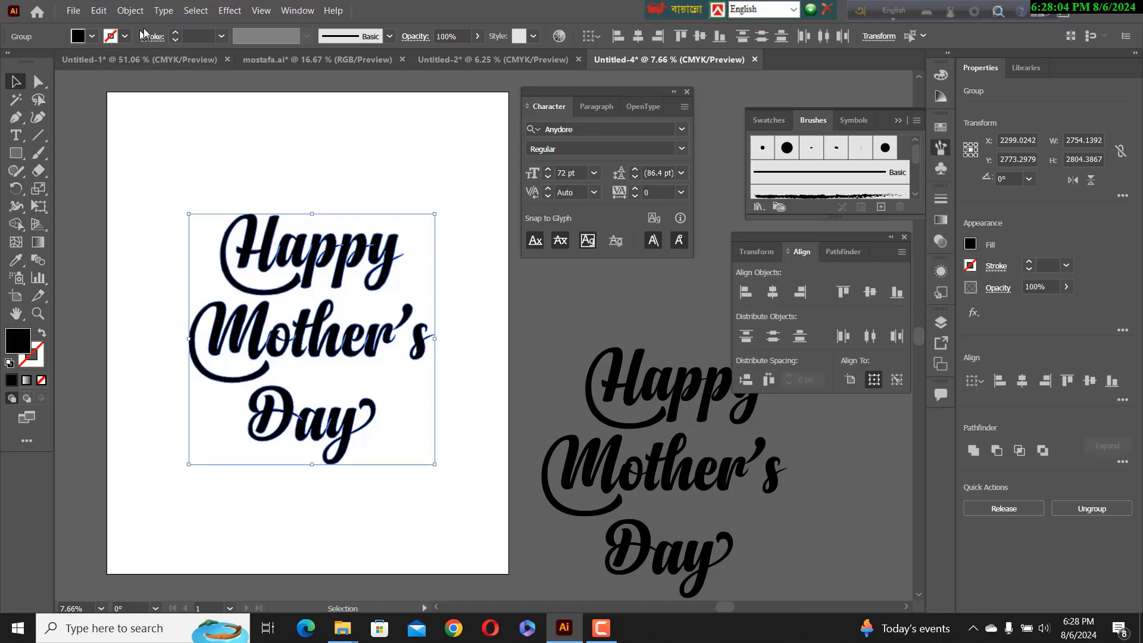
Offset the path of the artboard lettering by 53 px with Miter joins and a miter limit of 4.
left_click(138, 12)
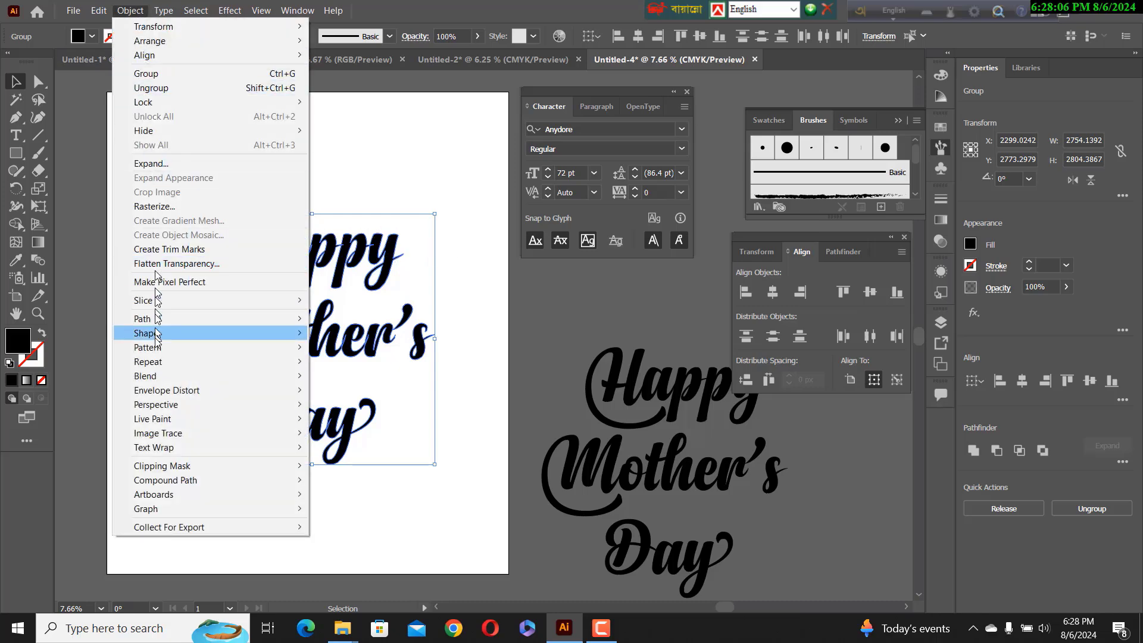
mouse_move(166, 319)
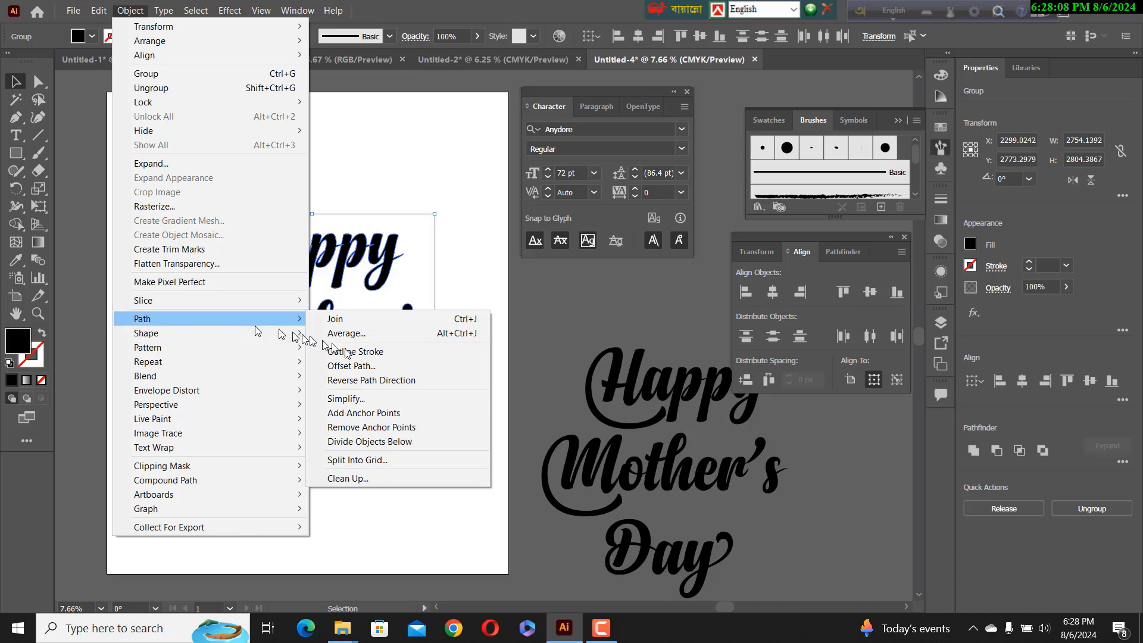
left_click(372, 366)
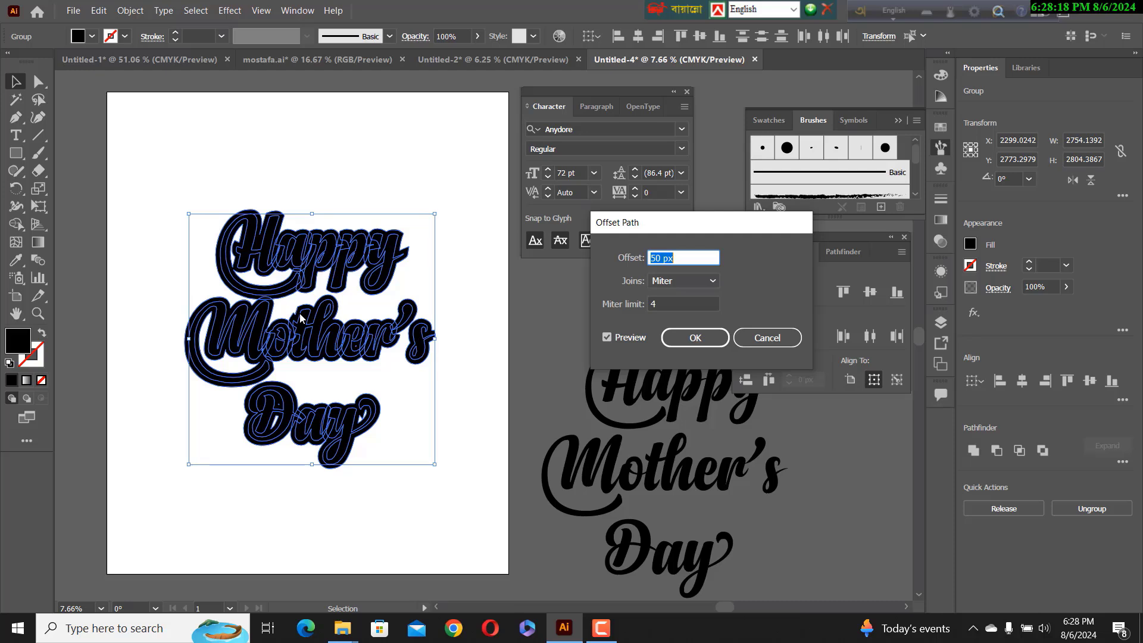
key("Up")
key("Up")
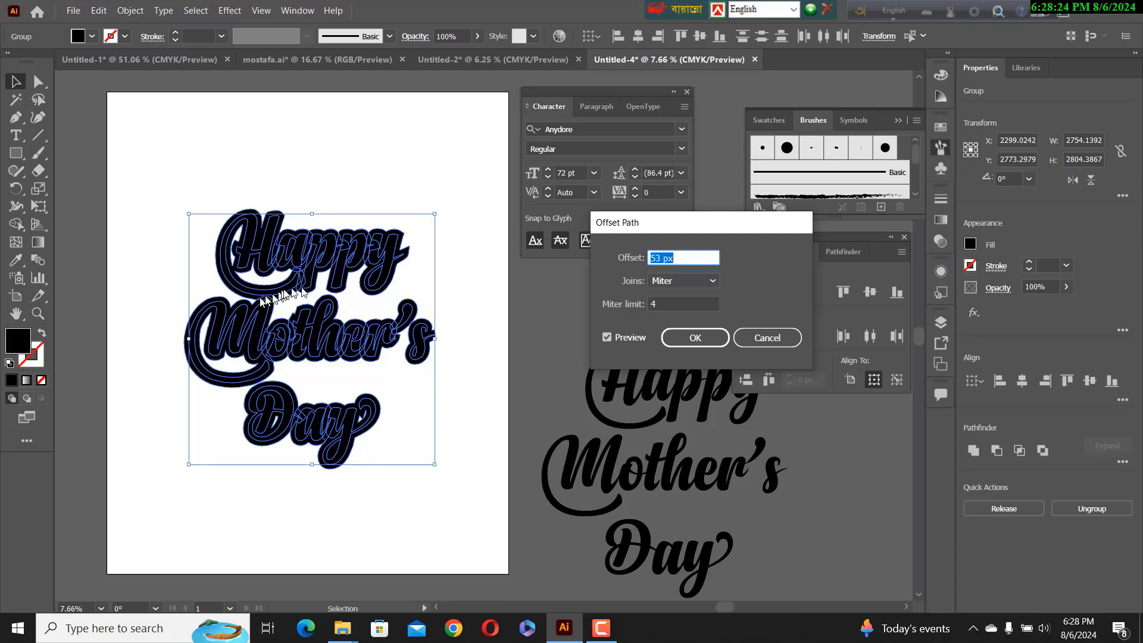
left_click(695, 338)
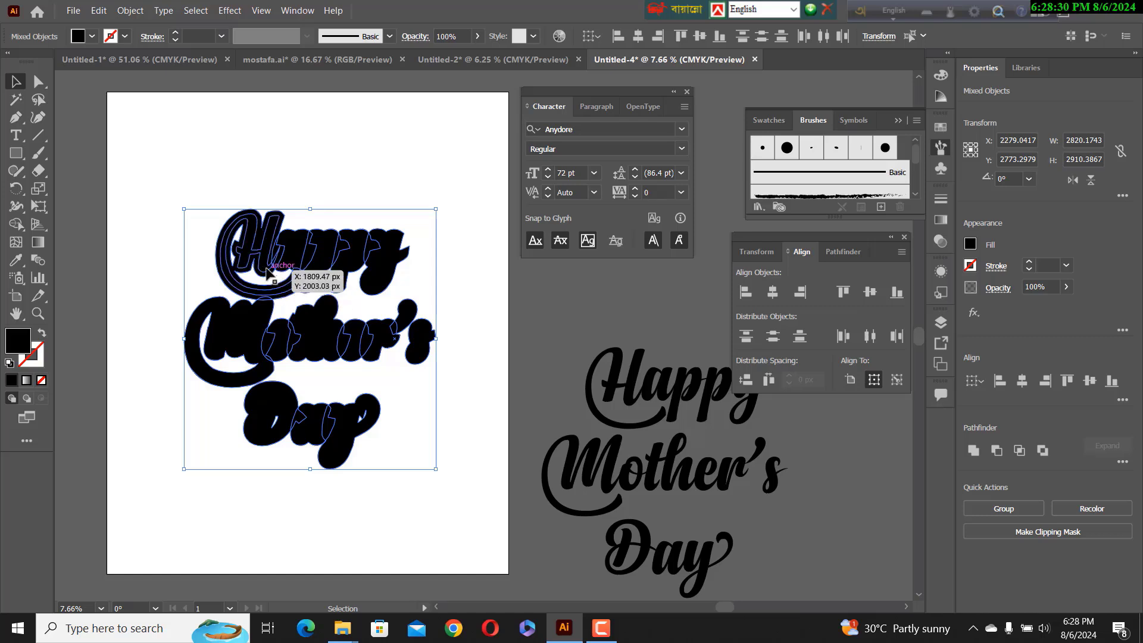
Fill the offset shapes with yellow and move them directly behind the black lettering on the artboard.
left_click(93, 38)
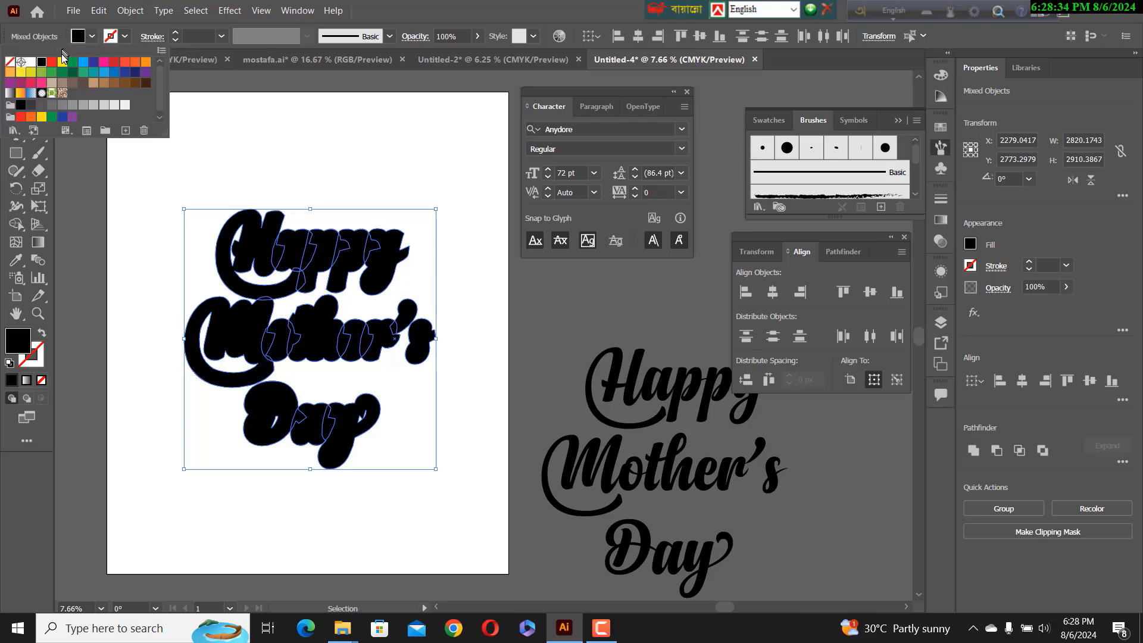
left_click(65, 66)
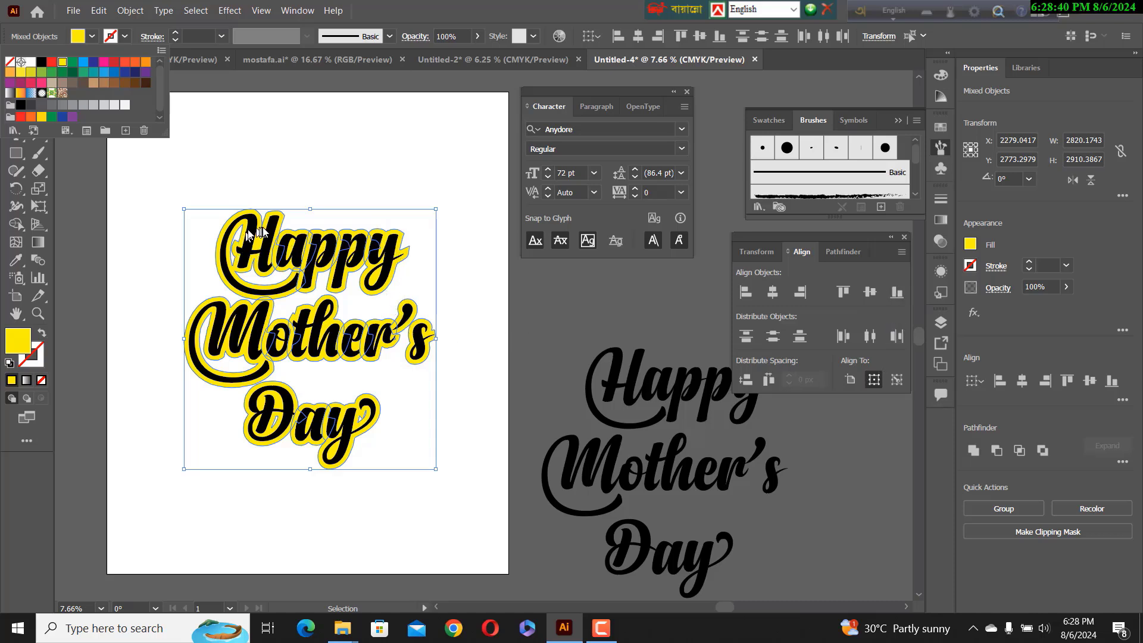
left_click(976, 451)
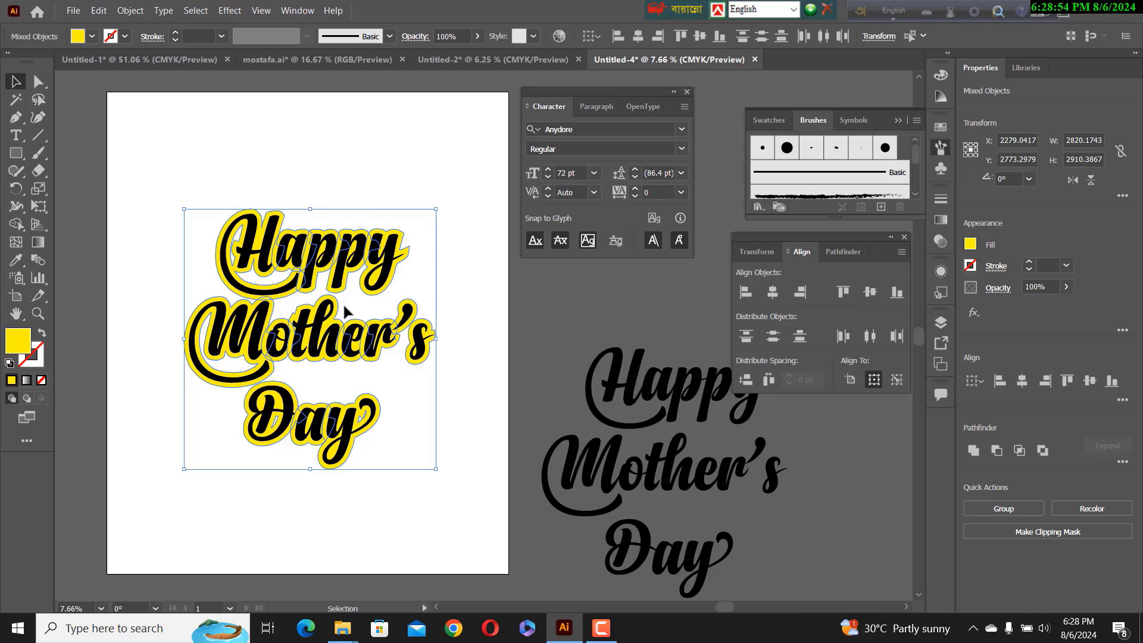
key("ctrl+x")
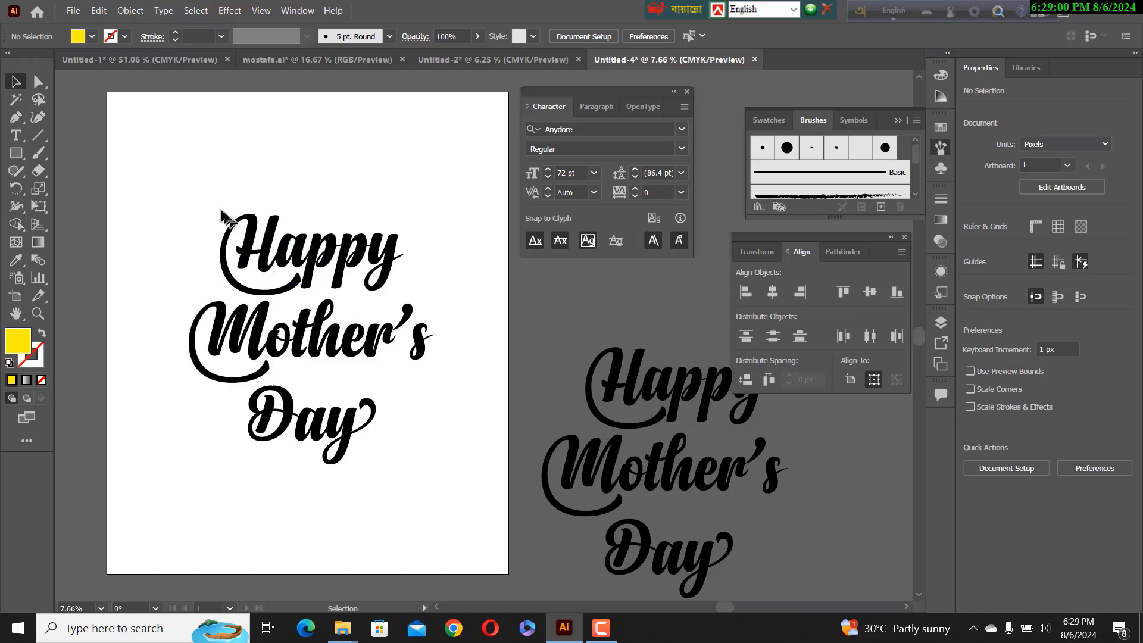
left_click(333, 444)
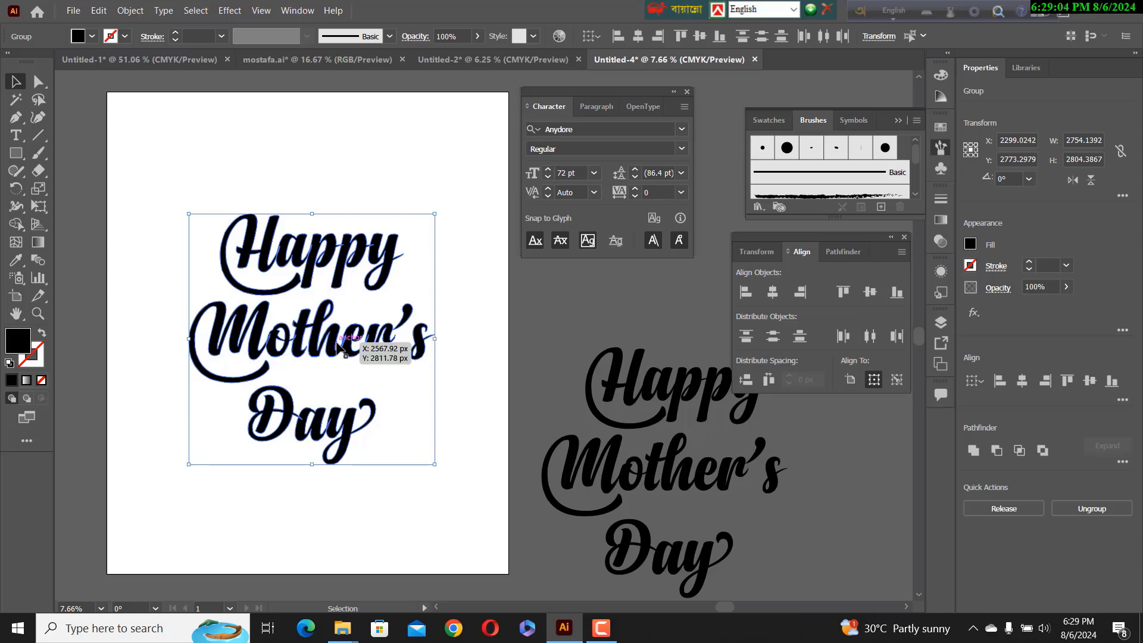
key("ctrl+b")
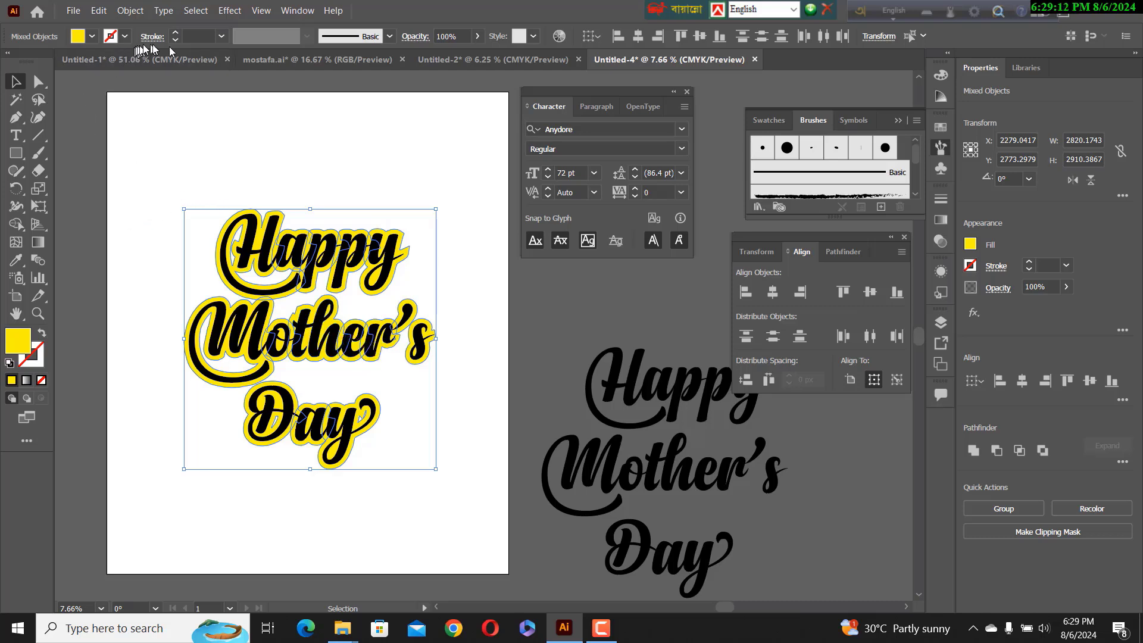
Try red, pink, orange-red and green fills on the offset shapes, settle on dark red, and open their opacity setting.
left_click(478, 37)
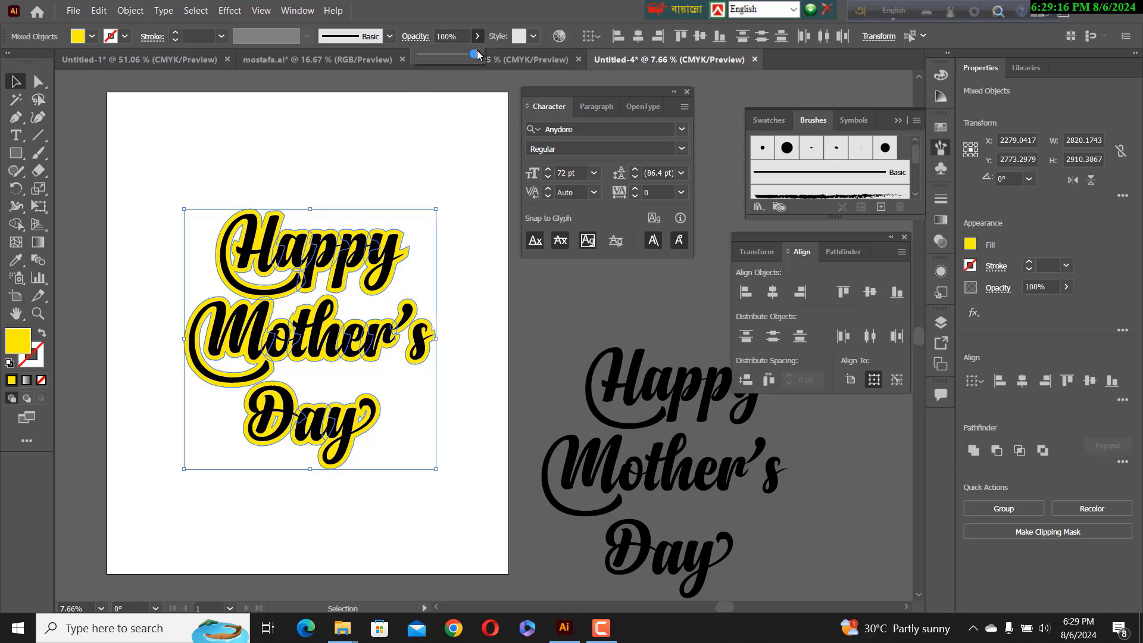
mouse_move(477, 54)
left_mouse_down()
mouse_move(444, 56)
mouse_move(475, 58)
left_mouse_up()
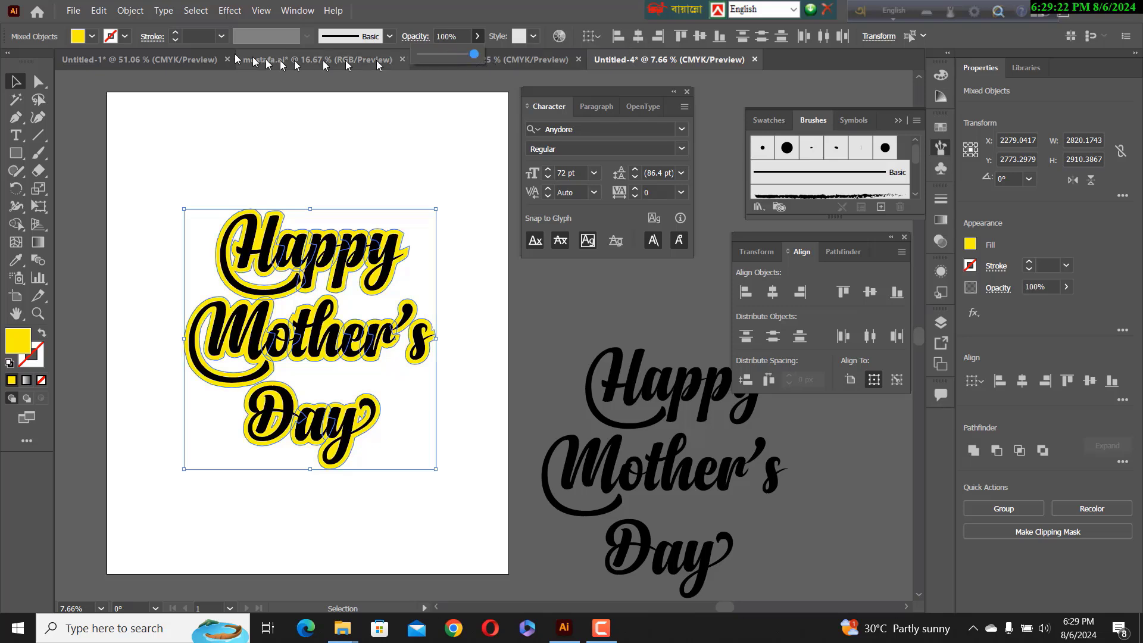
left_click(92, 37)
left_click(92, 37)
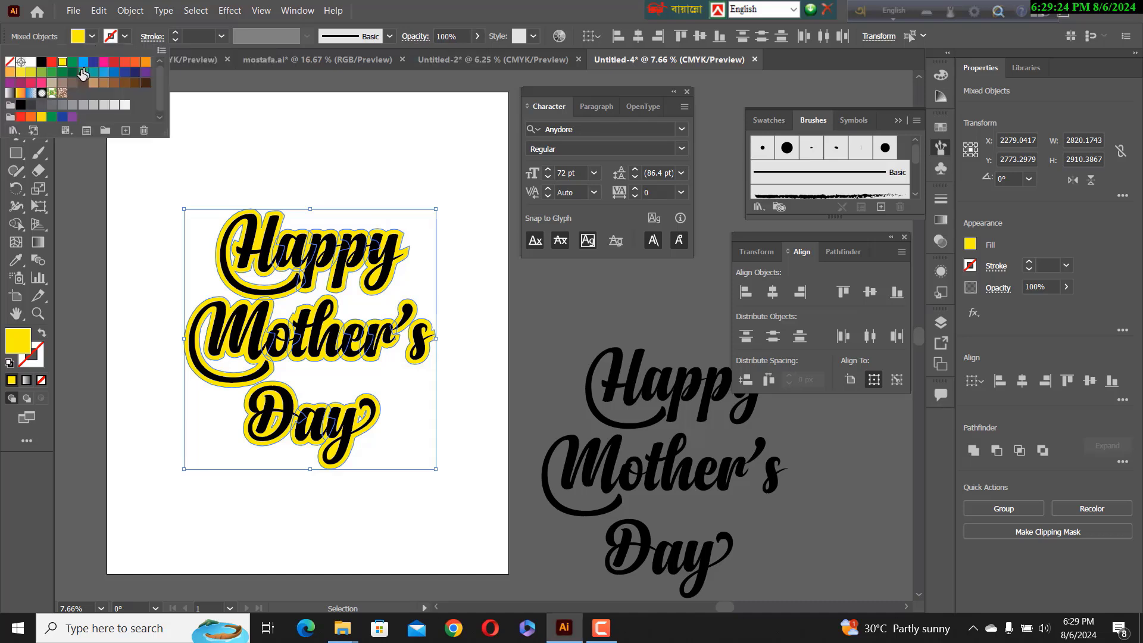
left_click(115, 62)
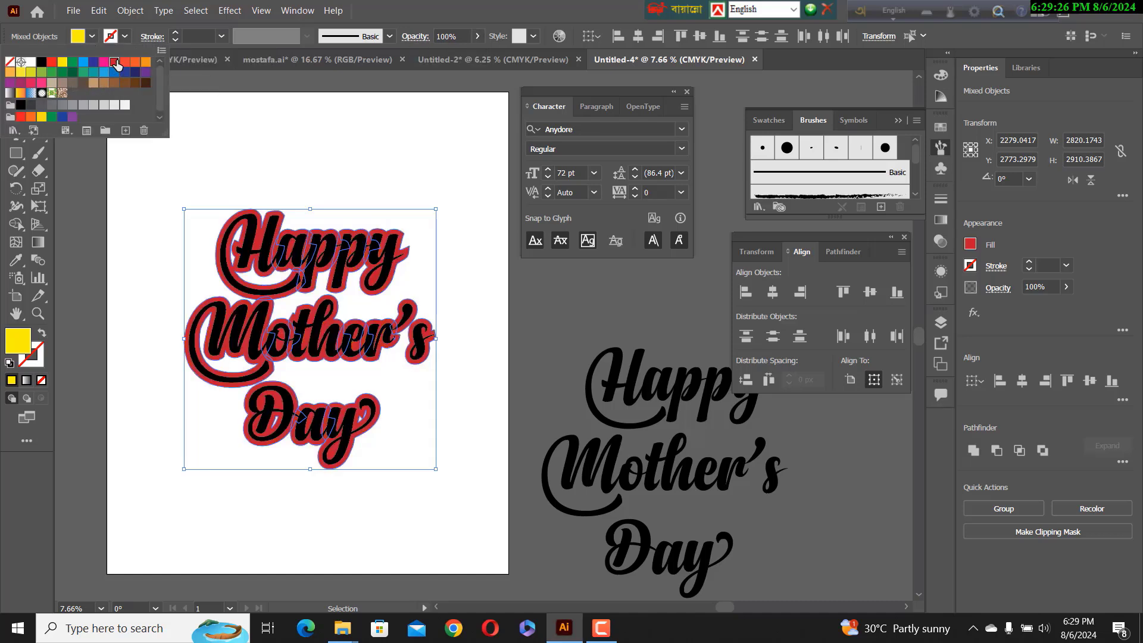
left_click(105, 62)
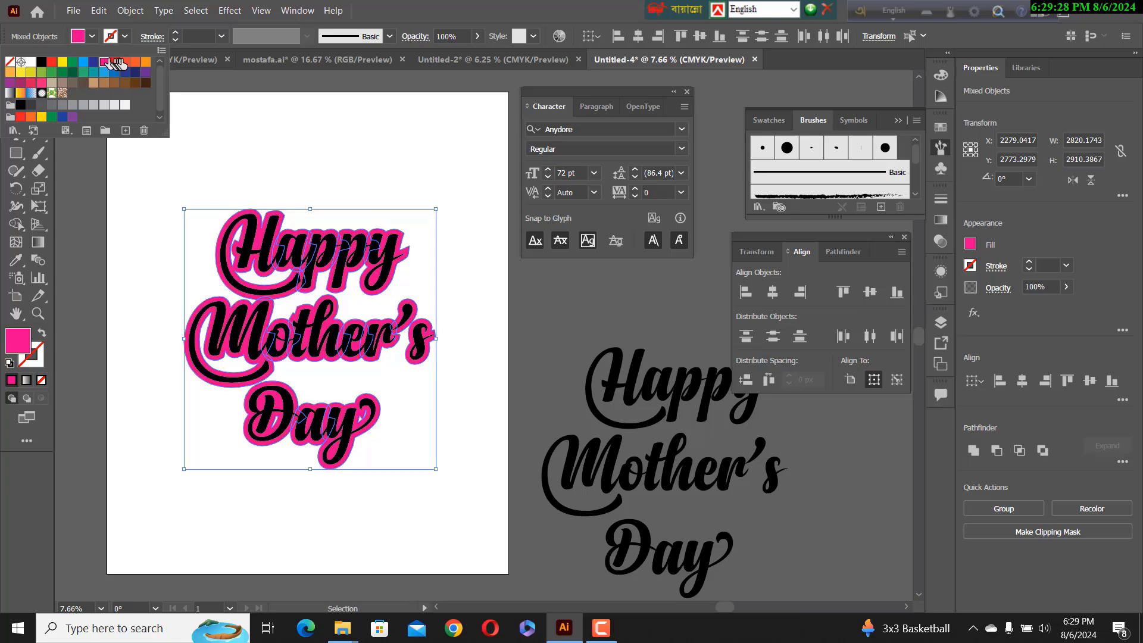
left_click(124, 62)
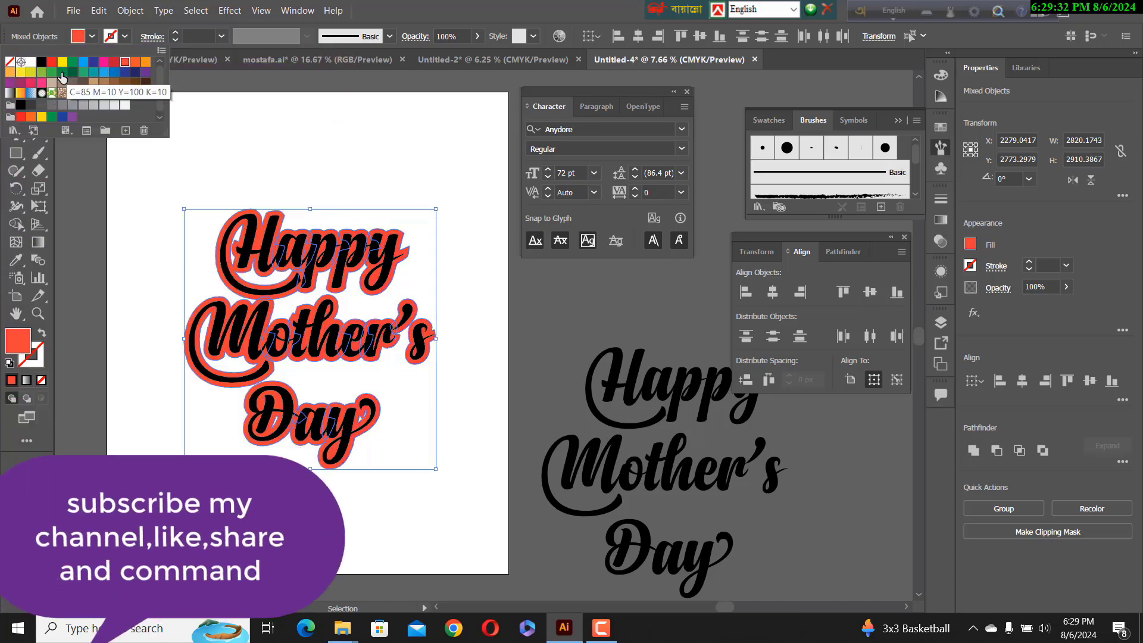
left_click(62, 73)
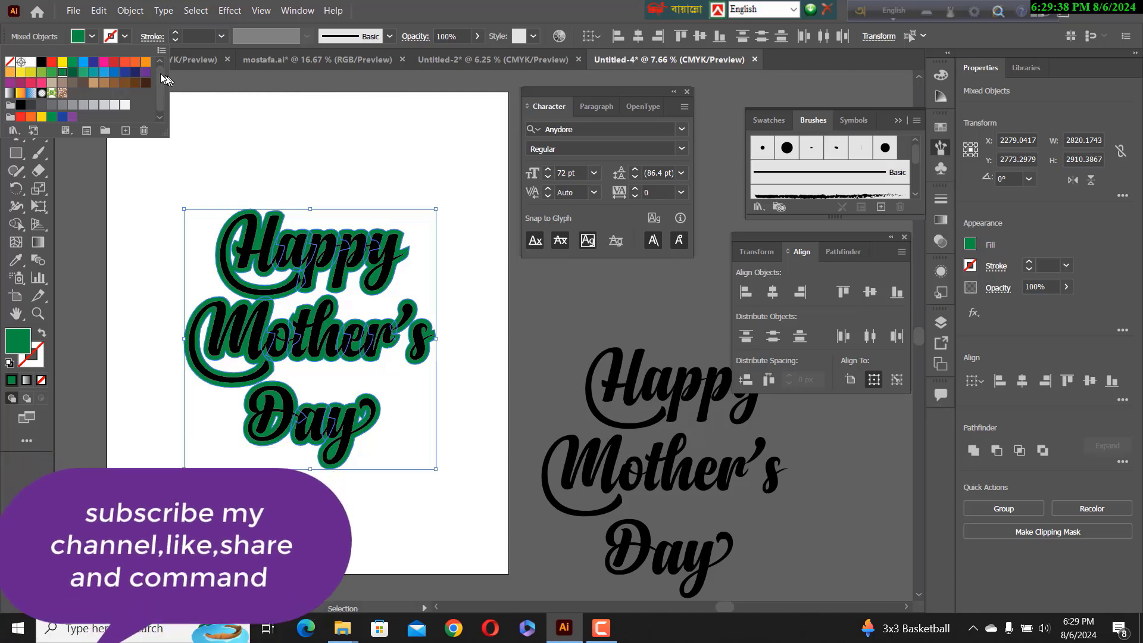
left_click(114, 62)
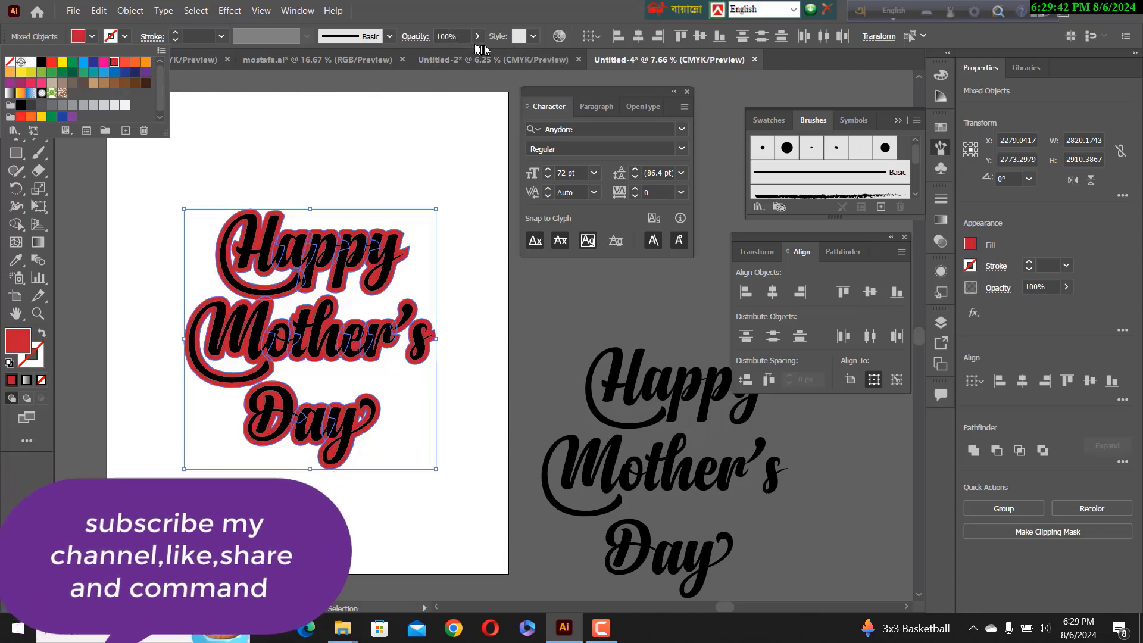
left_click(478, 37)
left_click(477, 37)
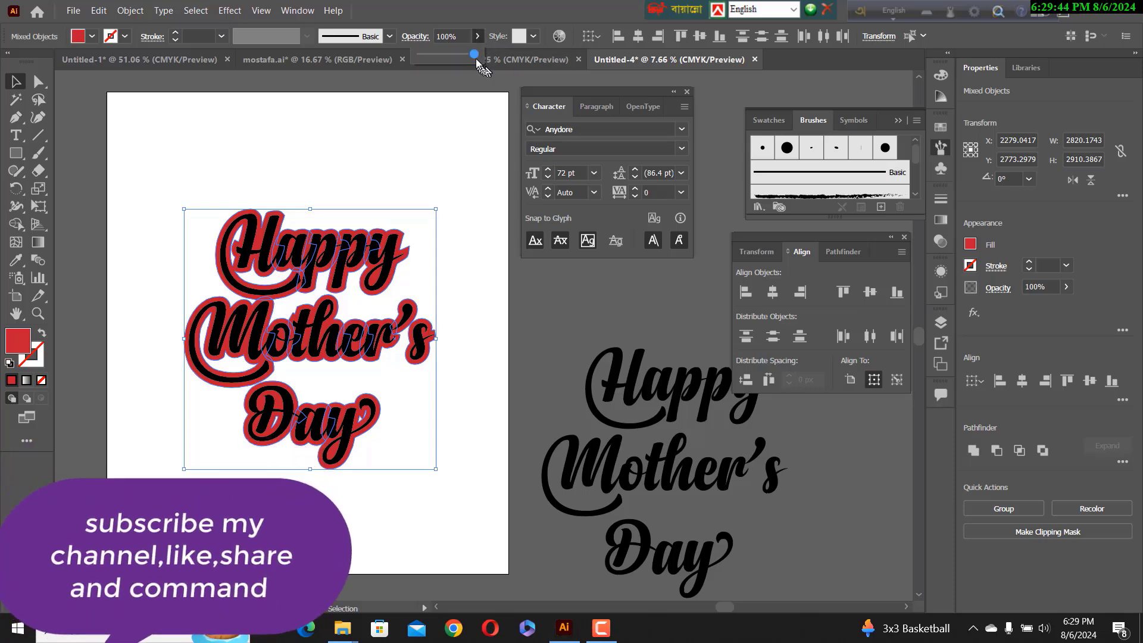
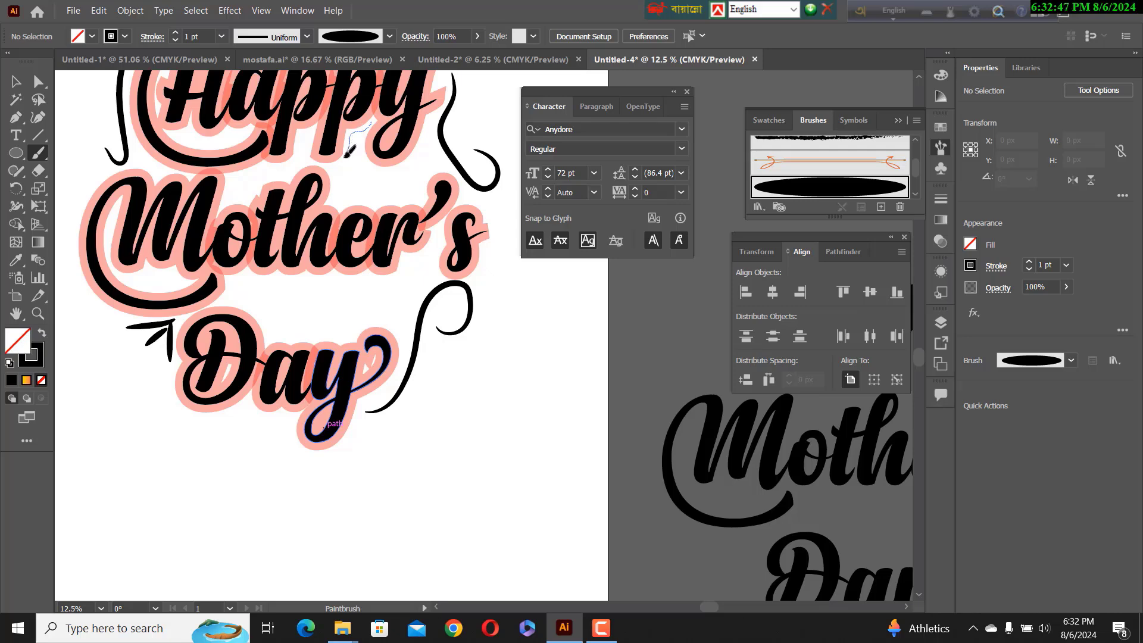
Paint a short stroke beneath "Happy" and a wavy one above the end of "Mother's", redoing the wavy stroke once.
left_click_drag(347, 156, 344, 160)
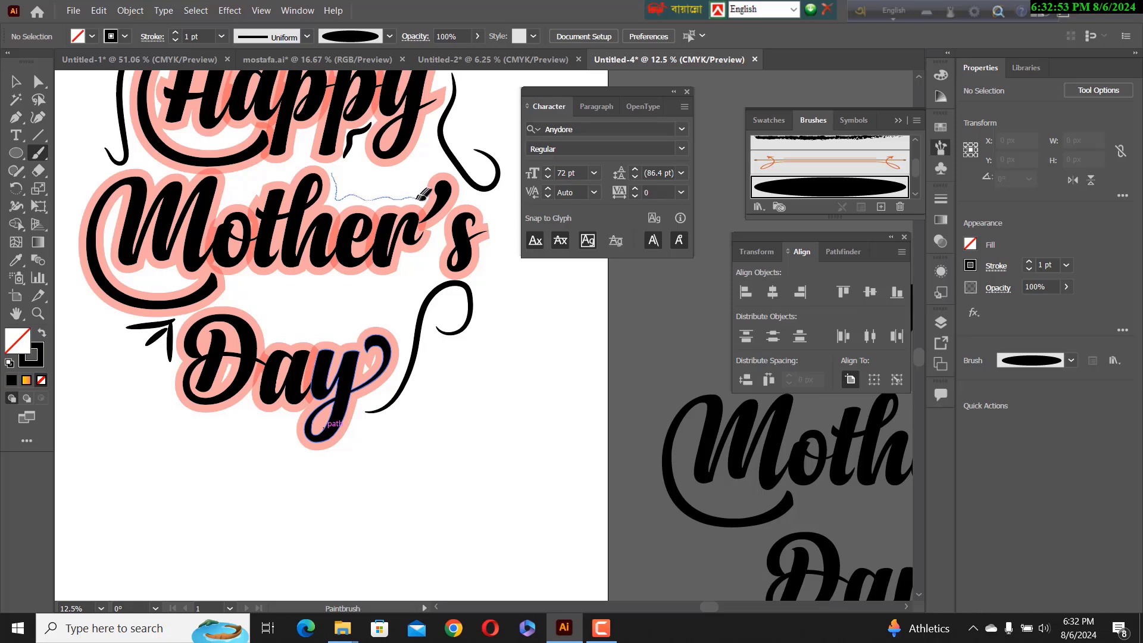
left_click_drag(444, 165, 448, 165)
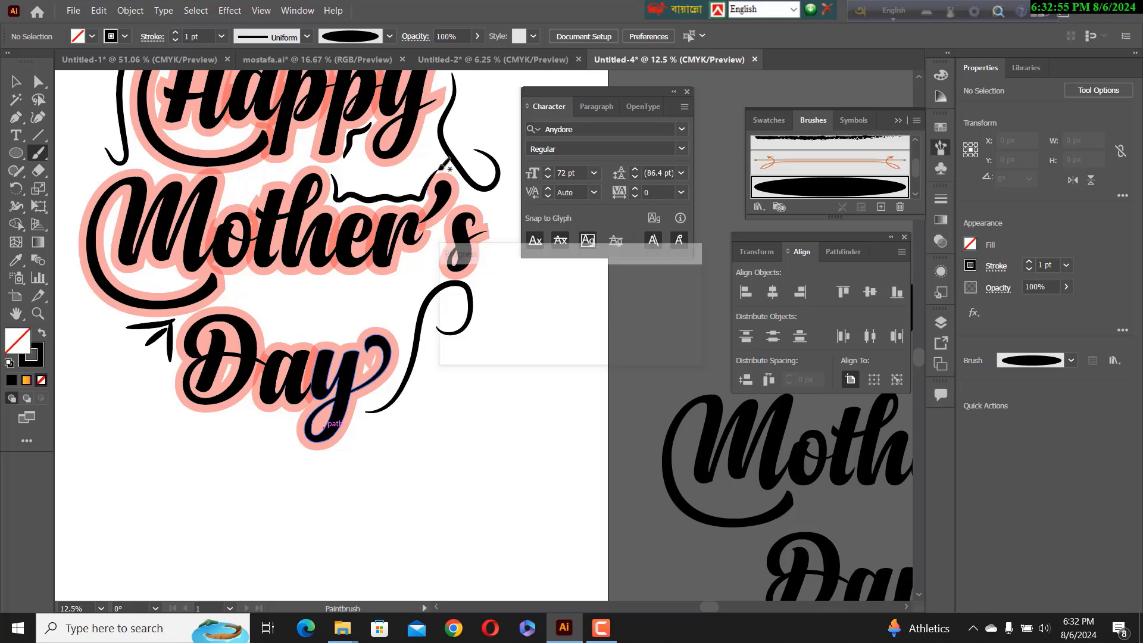
key("ctrl+z")
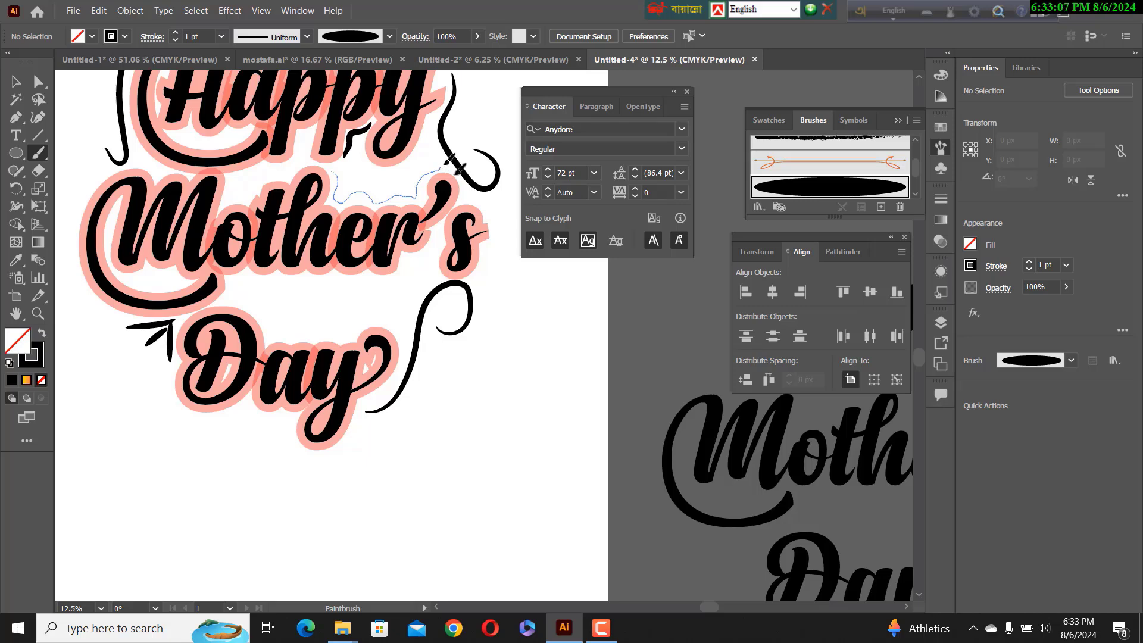
left_click_drag(448, 161, 447, 163)
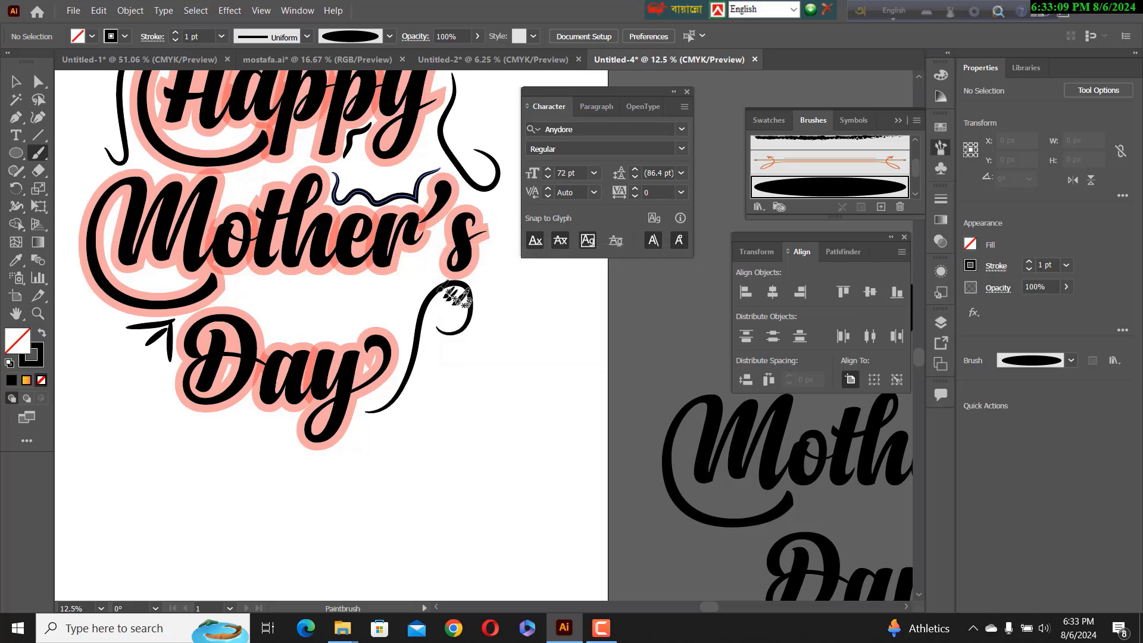
Paint a long scalloped stroke beneath "other" in "Mother's", curving up at the end toward the final "s".
left_click_drag(279, 292, 242, 287)
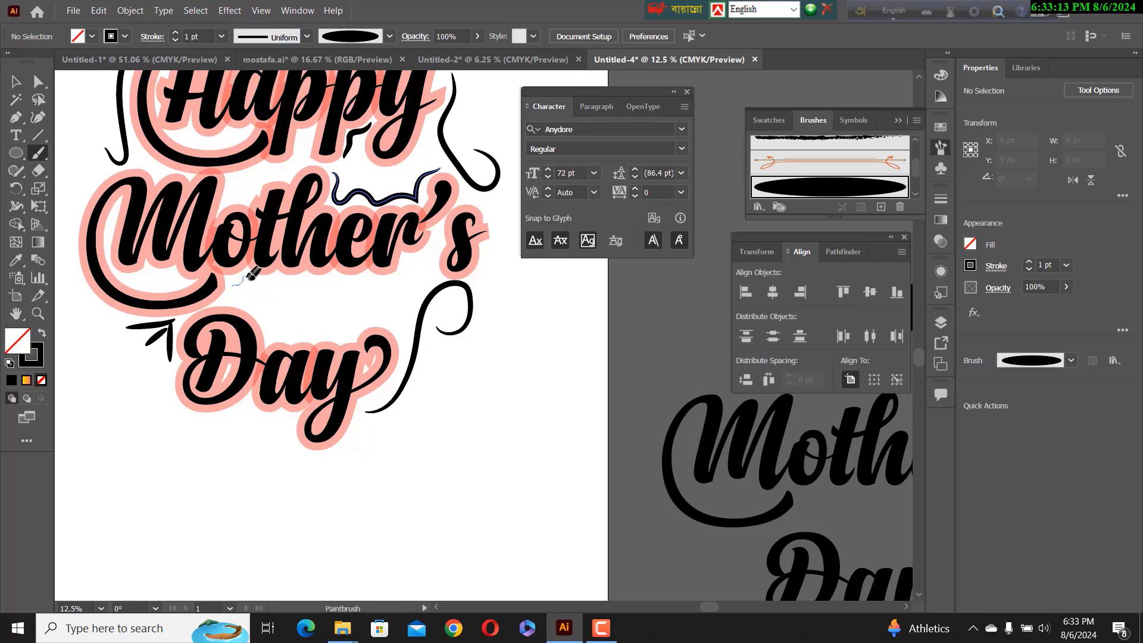
left_click_drag(249, 279, 352, 281)
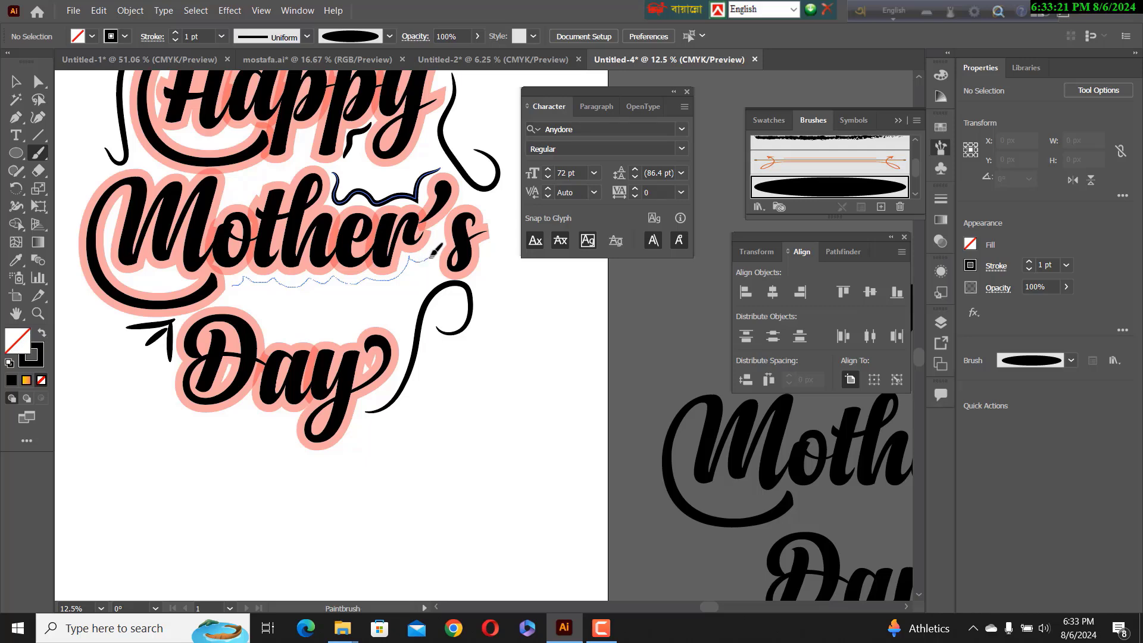
left_click_drag(437, 239, 439, 238)
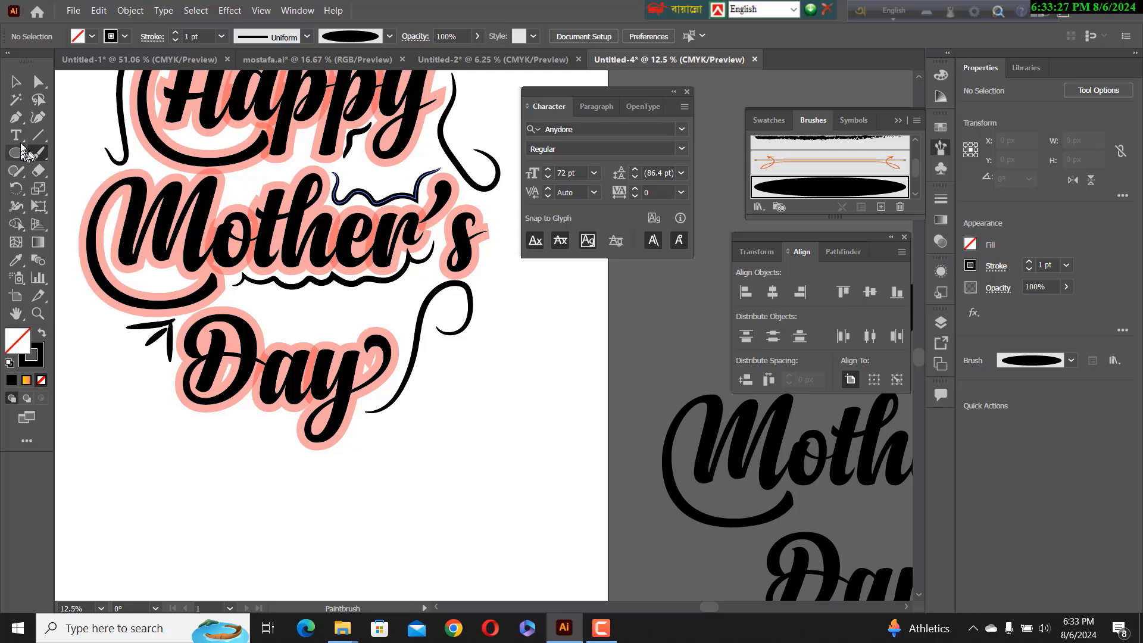
Nudge the scalloped stroke beneath "Mother's" downward to a Y position of 2986.44 px.
left_click(16, 81)
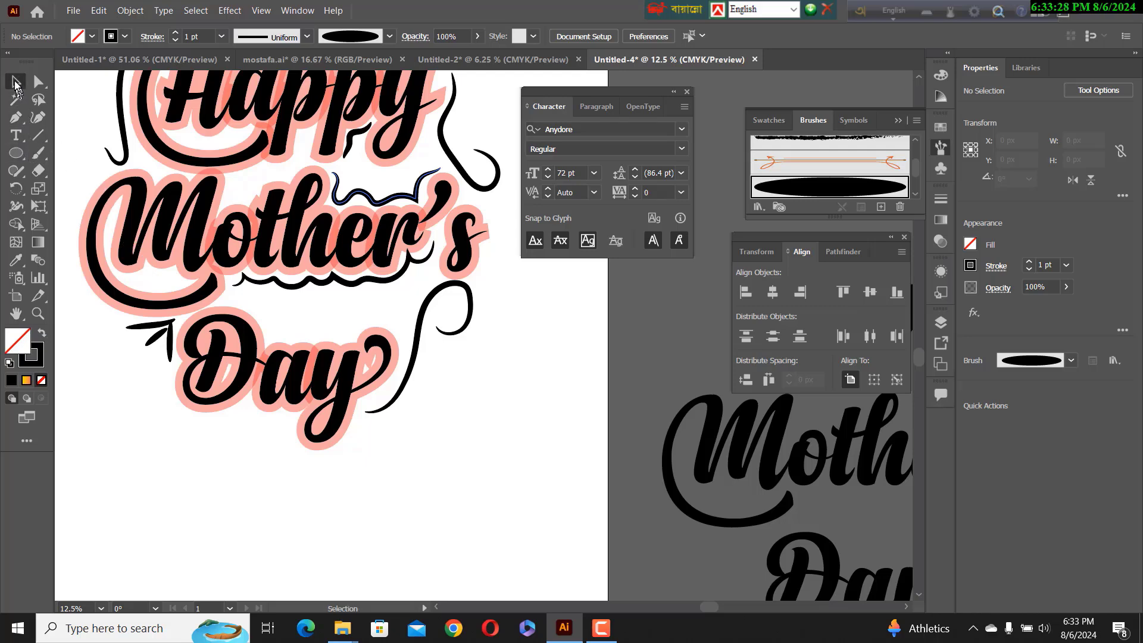
left_click(283, 287)
key("Down")
key("Down")
key("Down")
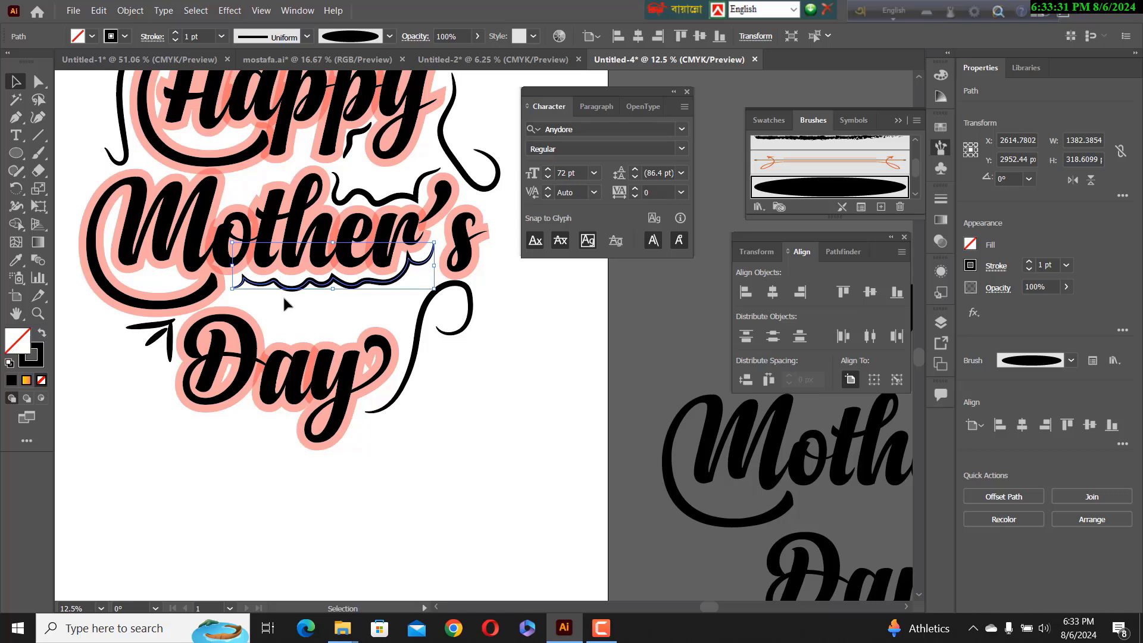
key("Down")
key("Down")
key("Down")
key("Down")
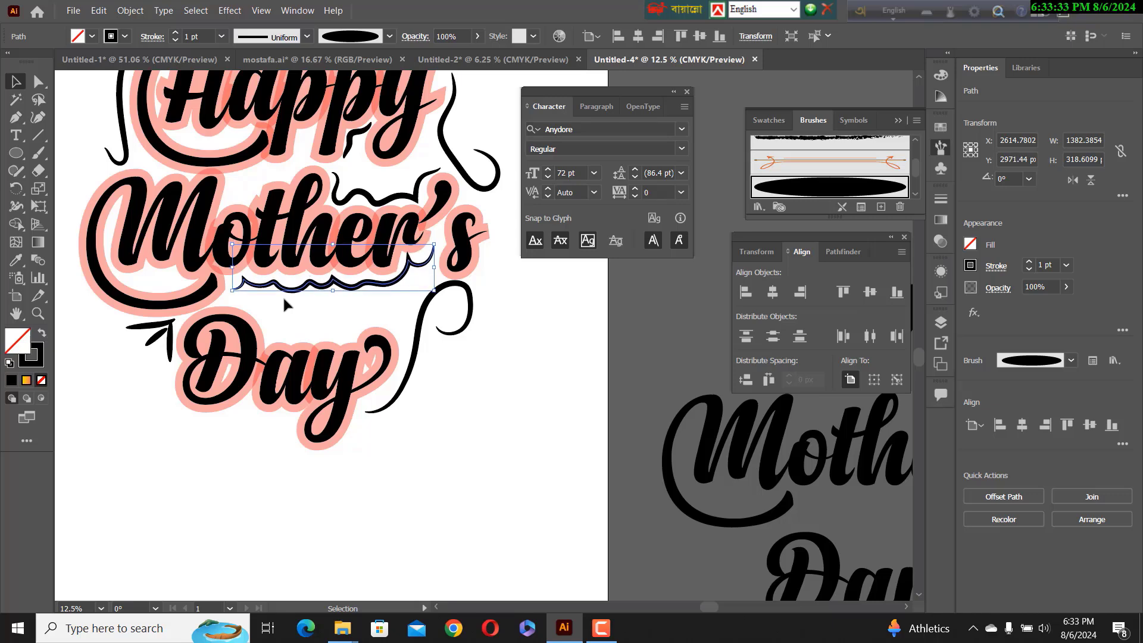
key("Down")
key("Down")
key("Down")
key("Down")
key("Down")
key("Down")
key("Down")
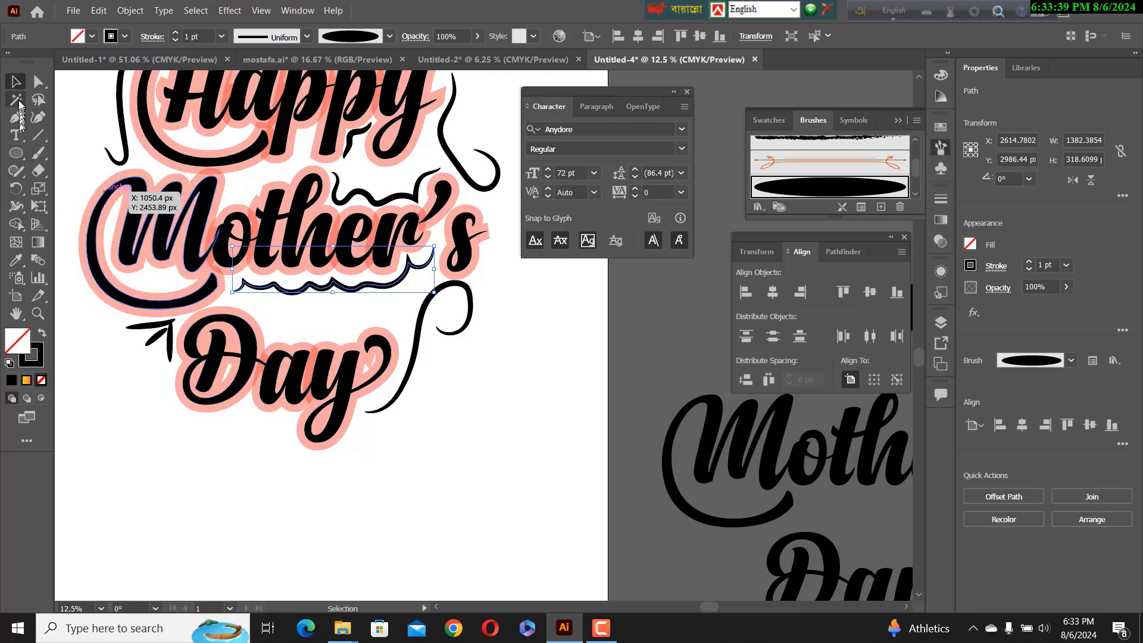
Paint a long wavy stroke above "Day" and a short curved one beneath the "M" of "Mother's".
left_click(39, 157)
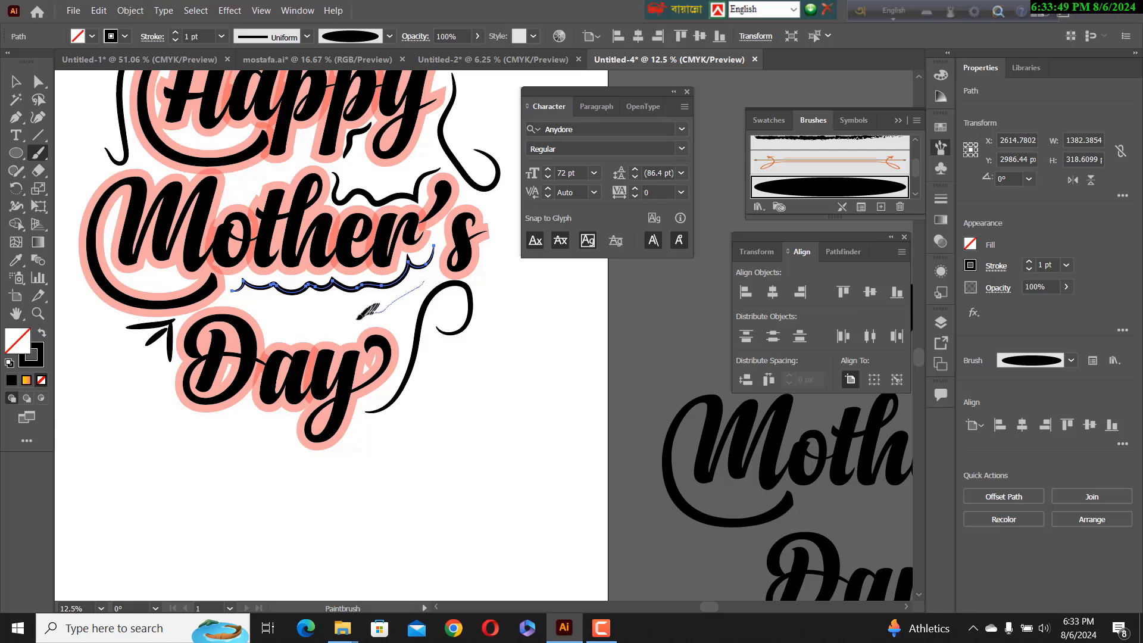
mouse_move(350, 326)
left_mouse_down()
mouse_move(306, 333)
mouse_move(278, 324)
mouse_move(302, 312)
left_mouse_up()
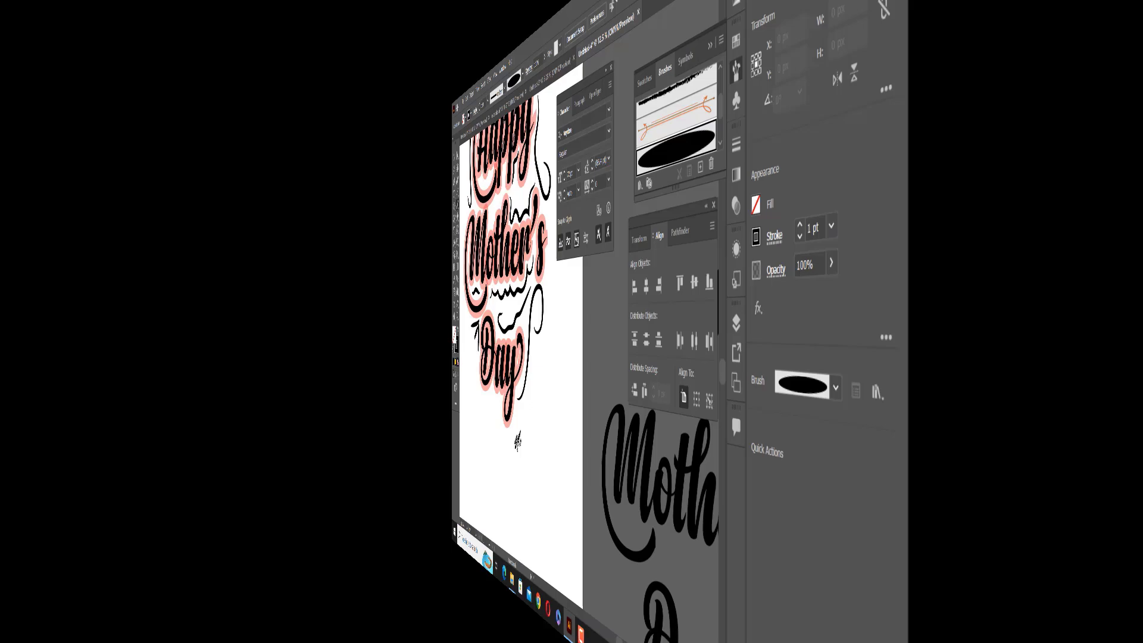
Draw a rectangle about 403 by 454 px beside "Day" and give it the black fill sampled from "Mother's".
left_click(25, 159)
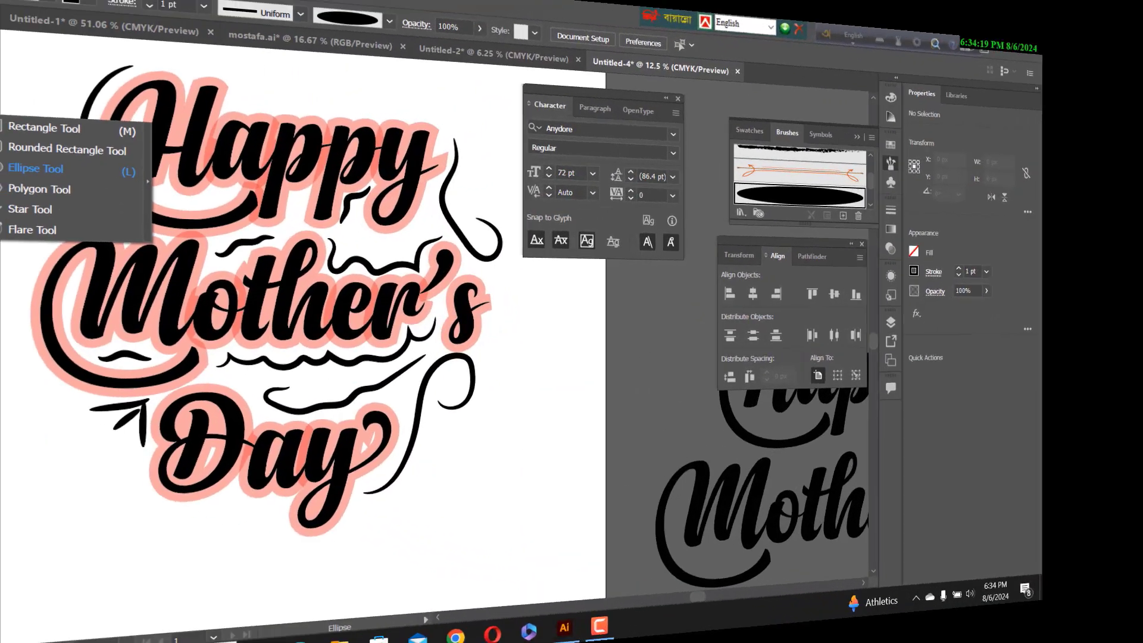
left_click(83, 152)
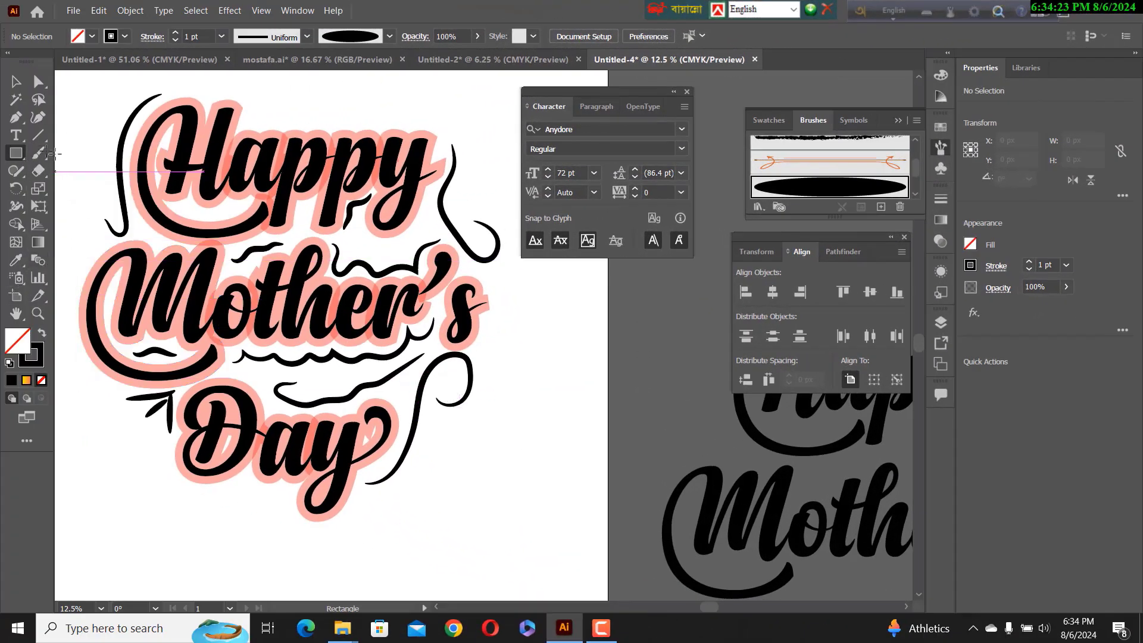
right_click(20, 157)
left_click(51, 155)
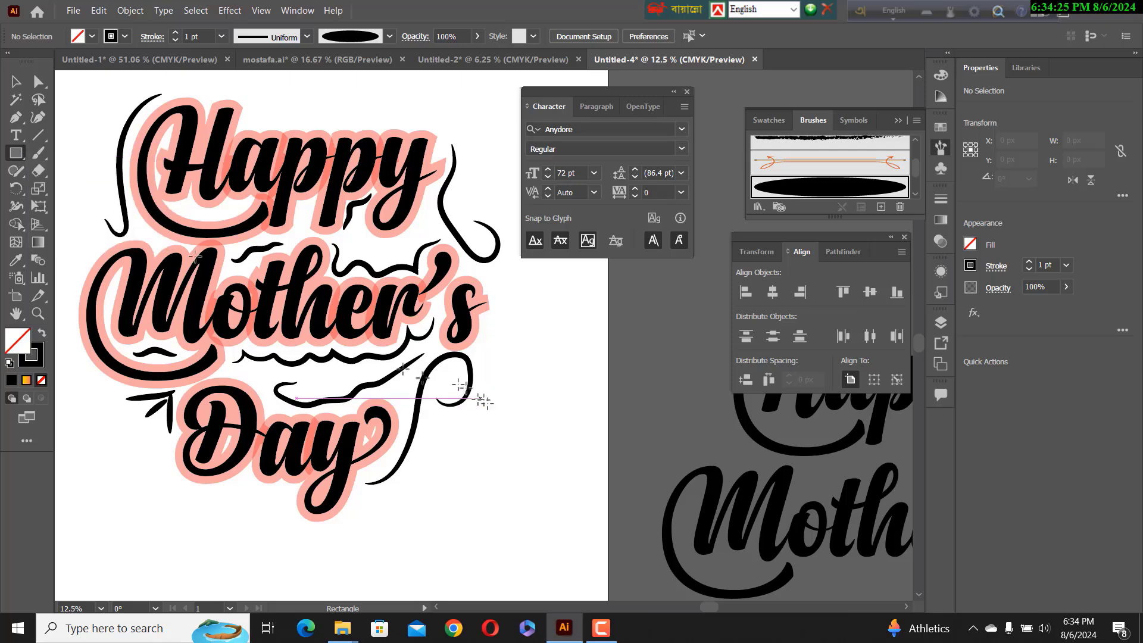
left_click_drag(451, 441, 510, 506)
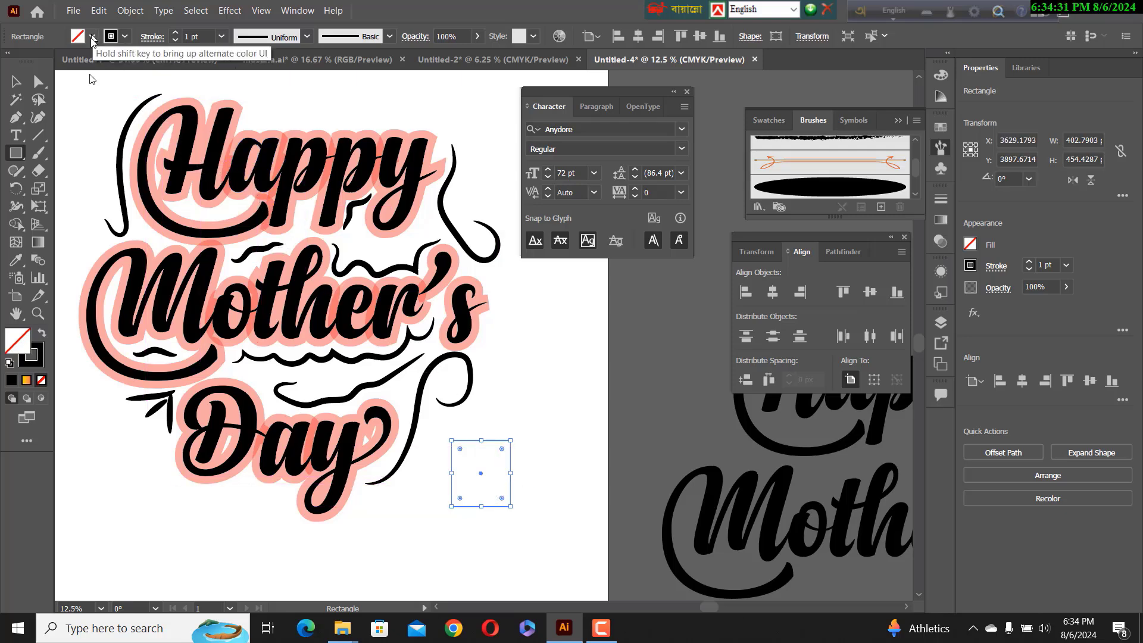
left_click(16, 259)
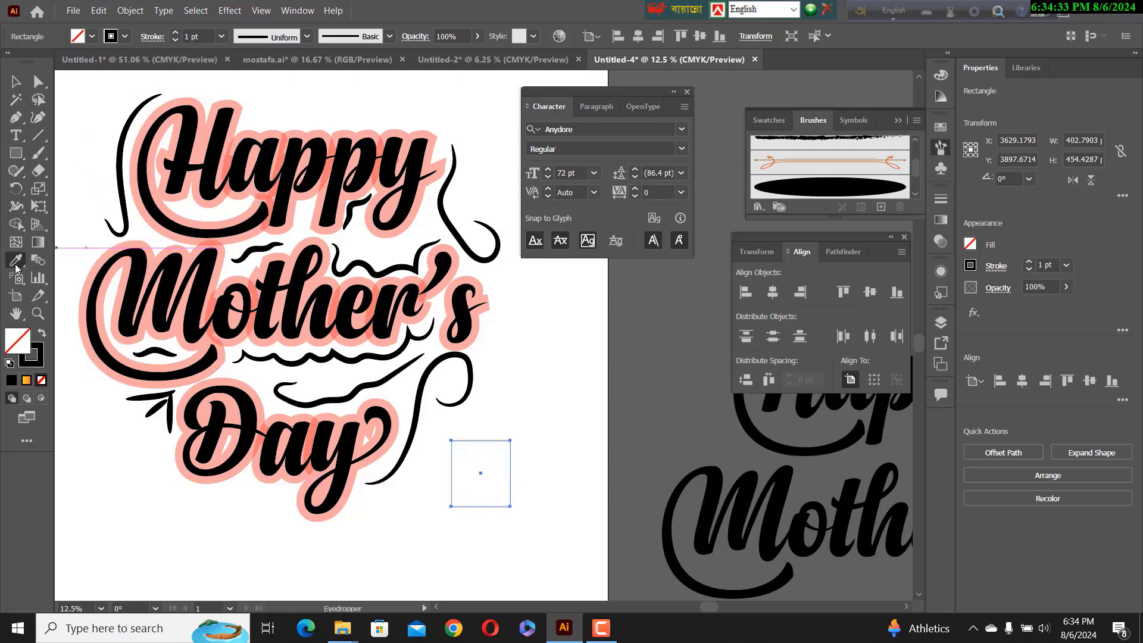
left_click(138, 283)
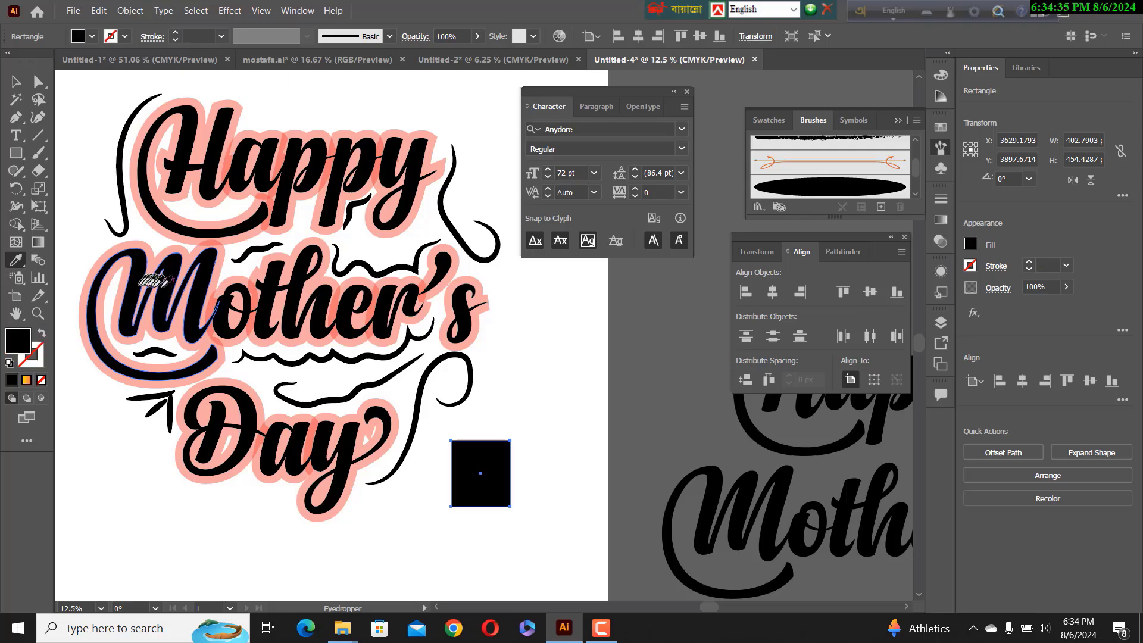
Bloat the black rectangle into a four-petal flower with the Pucker & Bloat effect, and enlarge it slightly.
left_click(15, 81)
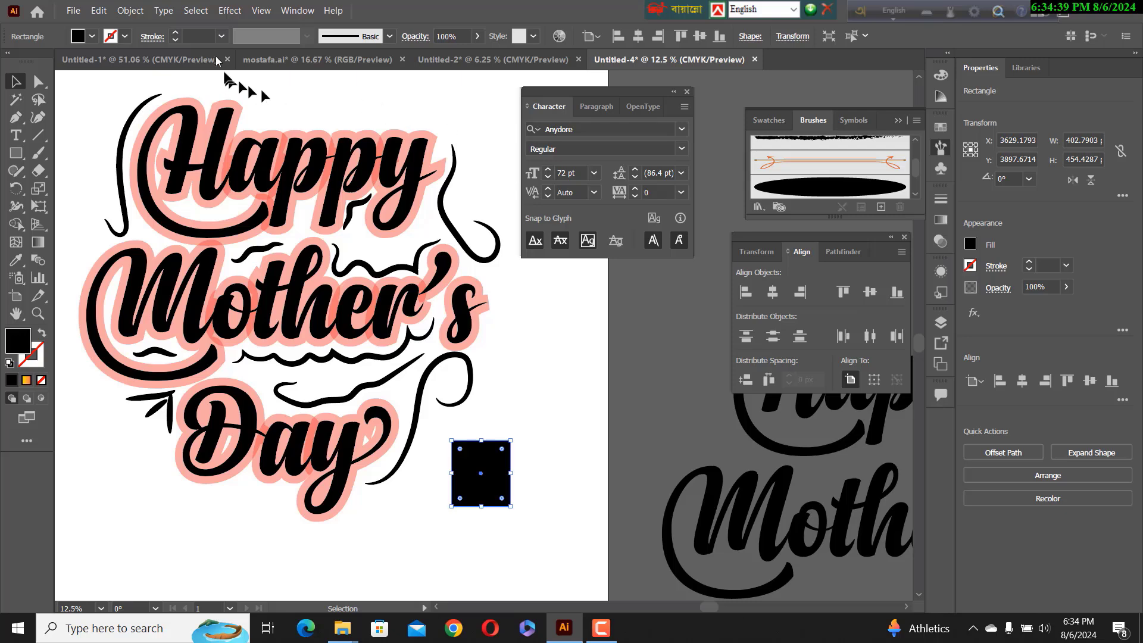
left_click(229, 12)
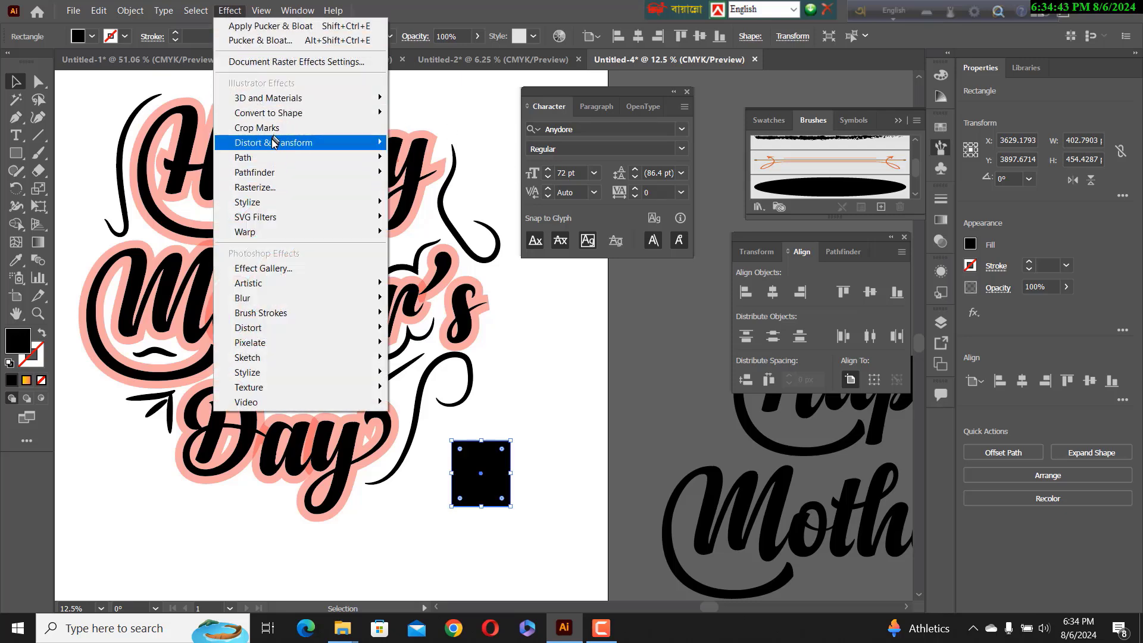
mouse_move(294, 144)
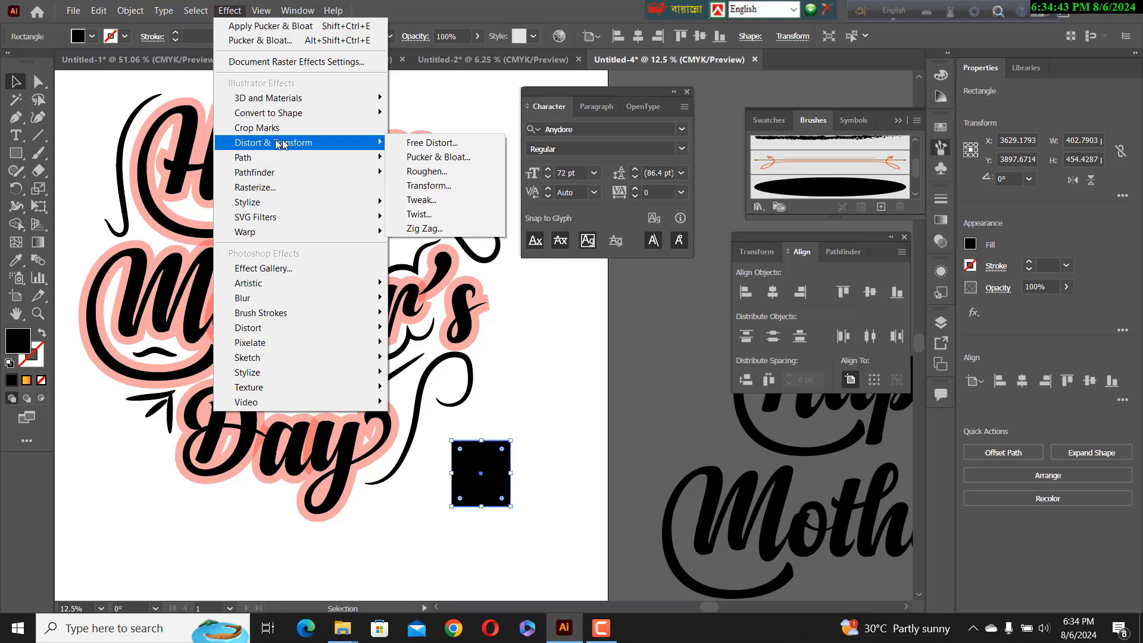
left_click(420, 162)
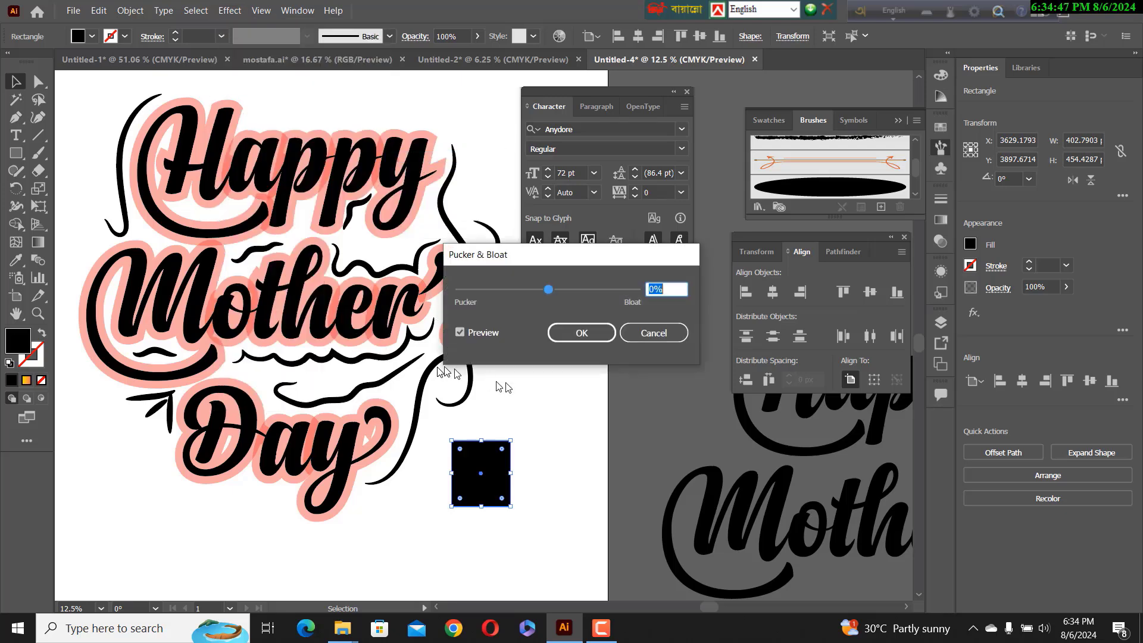
left_click_drag(548, 290, 589, 295)
left_click(581, 333)
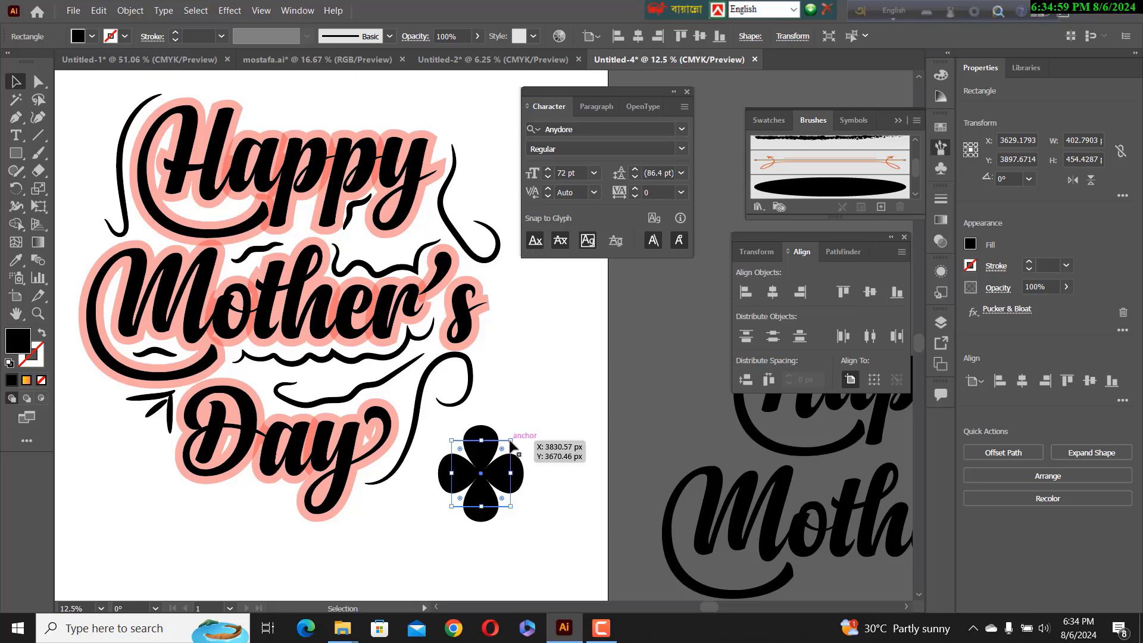
mouse_move(511, 440)
left_mouse_down()
mouse_move(497, 450)
mouse_move(527, 435)
left_mouse_up()
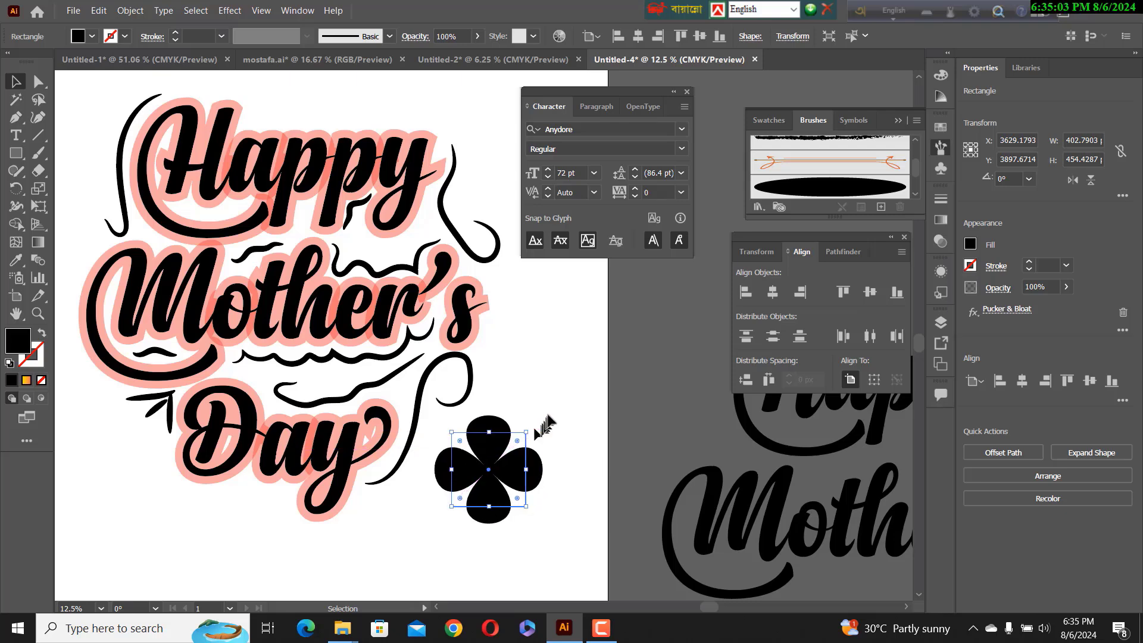
left_click(538, 416)
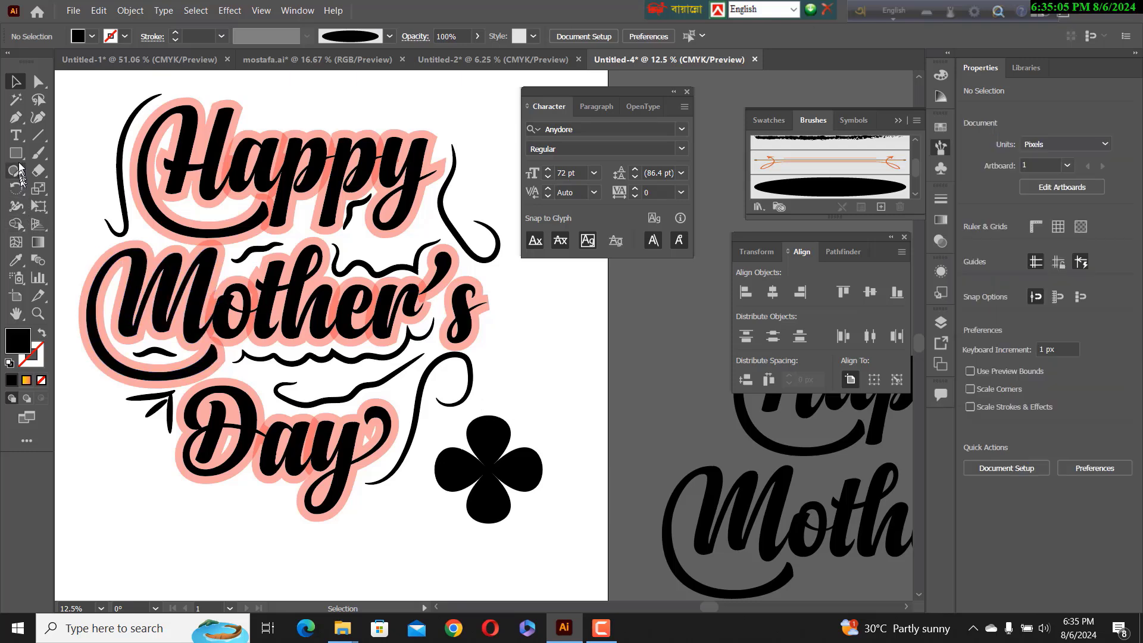
Draw a circle about 211 px in diameter at the flower's middle and fill it white.
left_click_drag(16, 153, 79, 190)
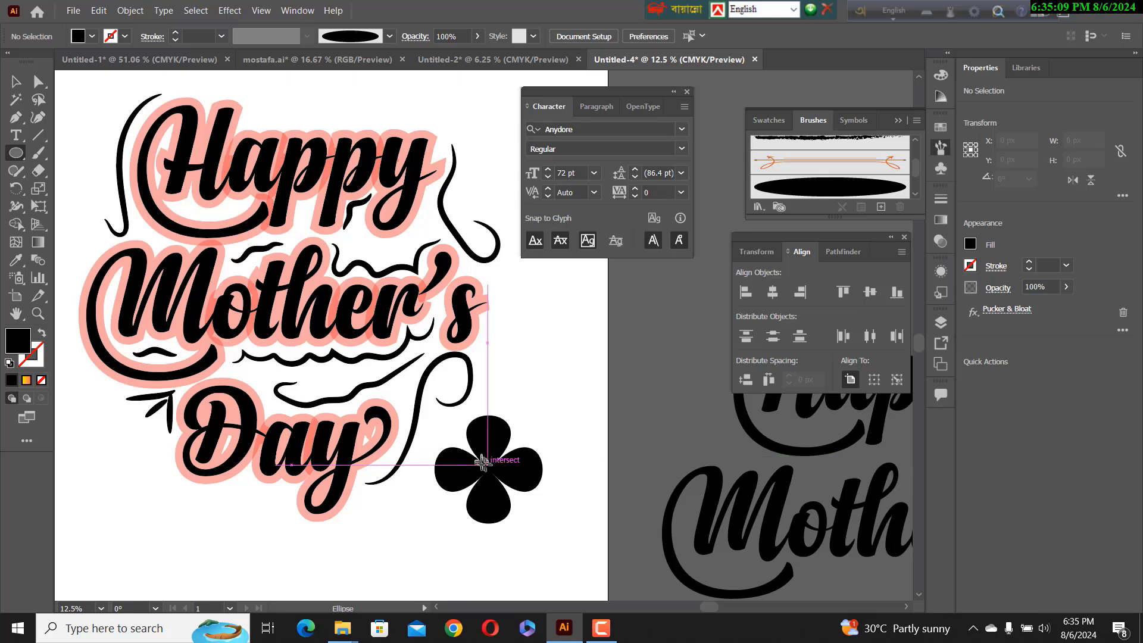
mouse_move(503, 464)
left_mouse_down()
mouse_move(520, 466)
mouse_move(501, 462)
left_mouse_up()
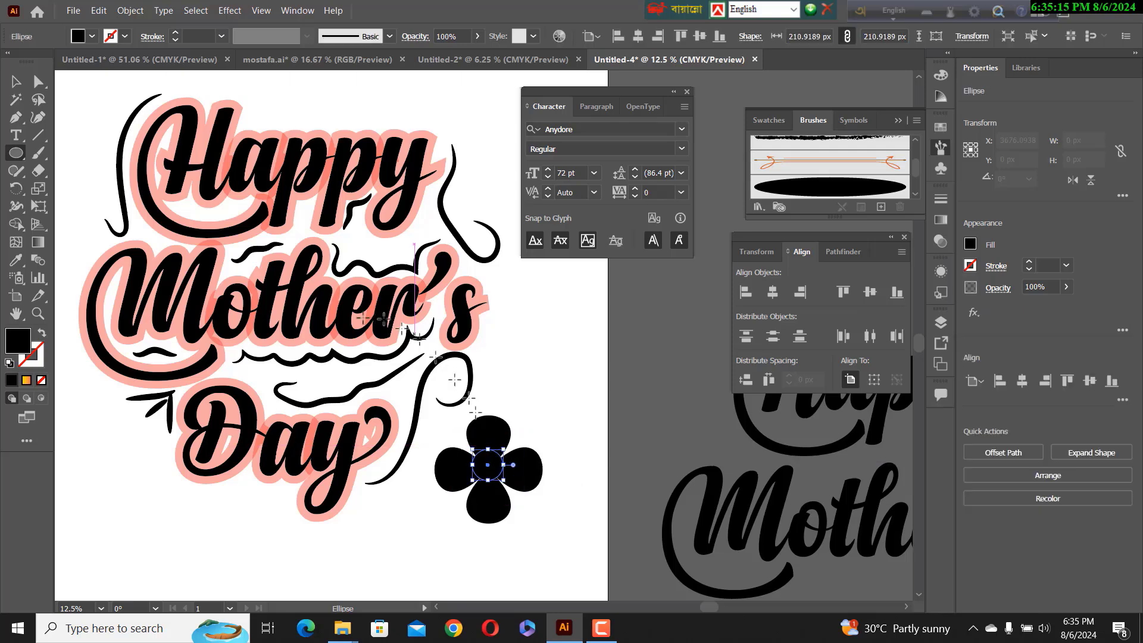
left_click(91, 37)
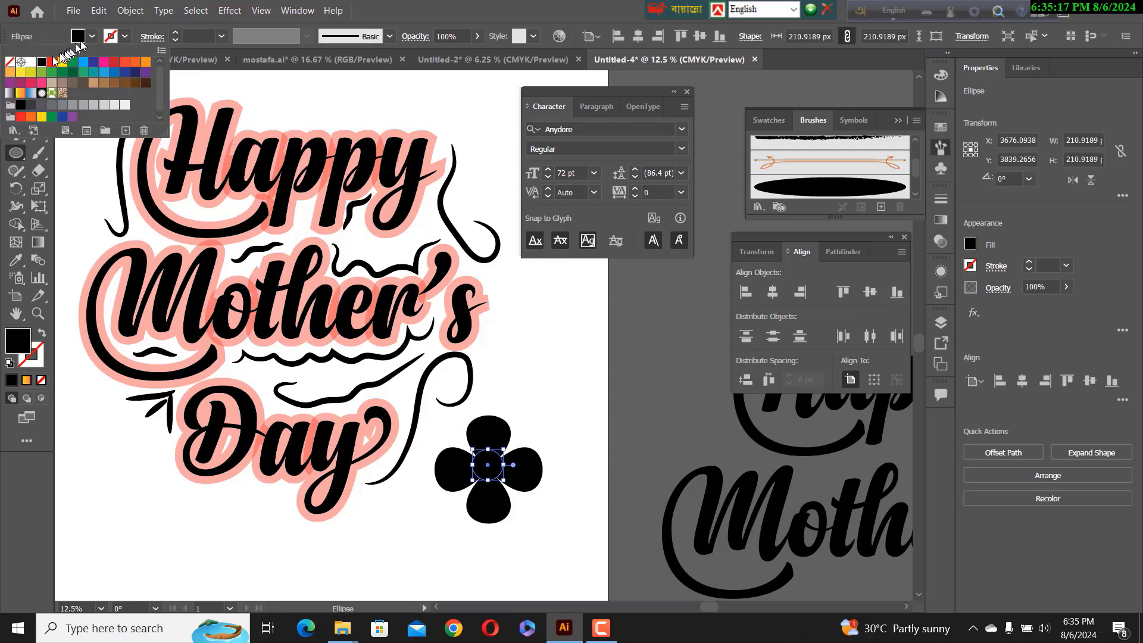
left_click(31, 62)
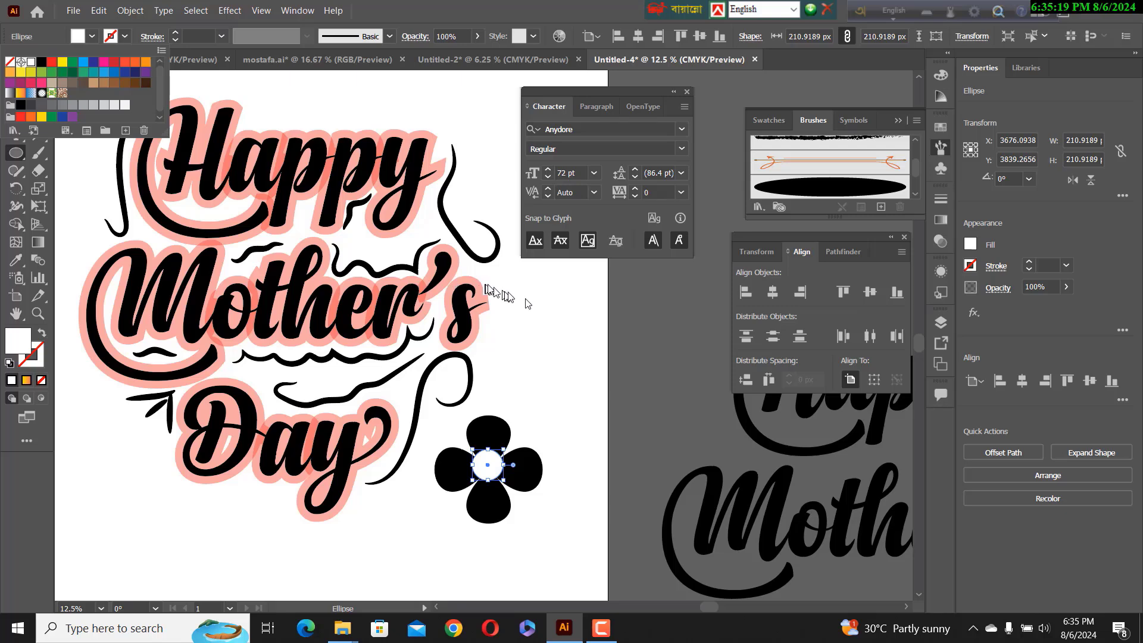
left_click(528, 332)
Nudge the white circle to the flower's centre, at about X 3678.09 px and Y 3856.27 px.
left_click(16, 82)
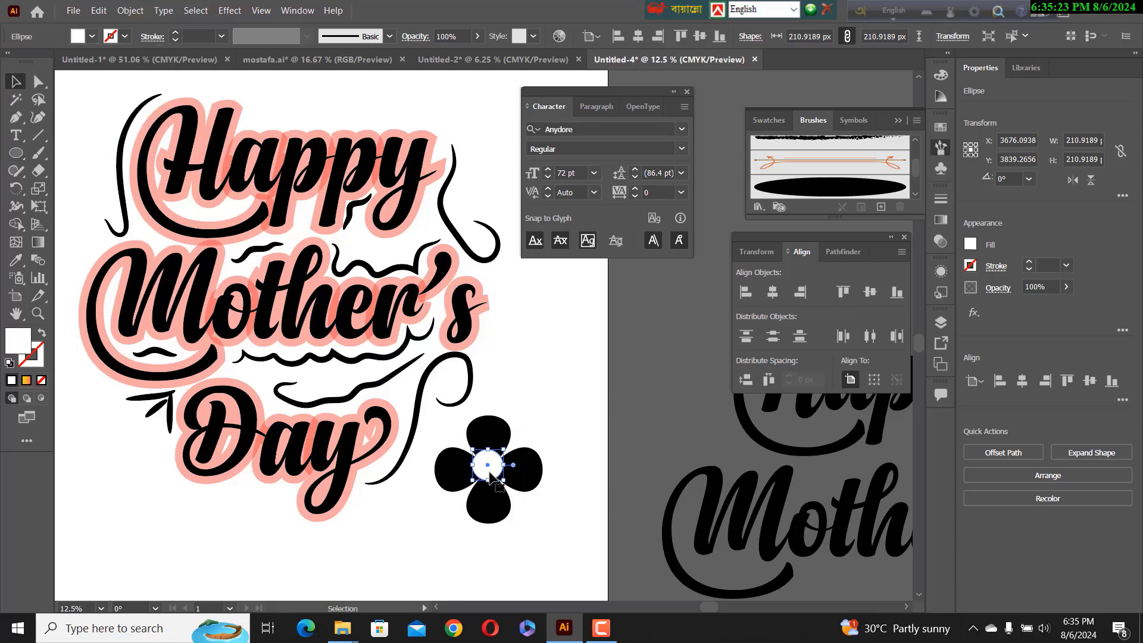
left_click_drag(492, 473, 488, 466)
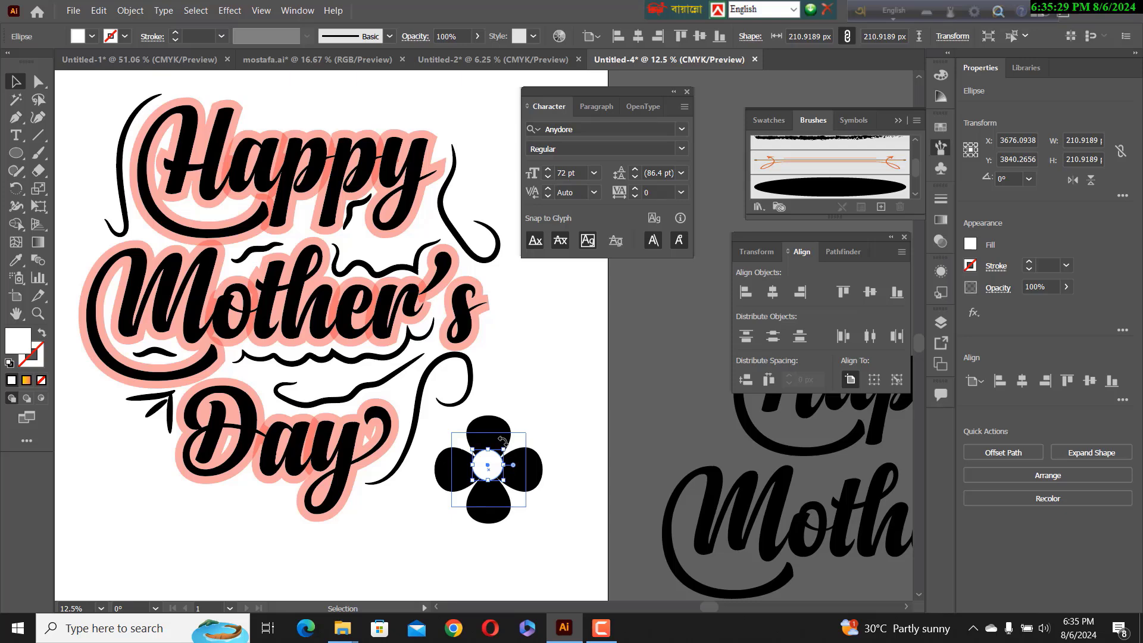
key("Down")
key("Down")
key("Down")
key("Down")
key("Down")
key("Down")
key("Down")
key("Down")
key("Down")
key("Down")
key("Down")
key("Down")
key("Down")
key("Down")
key("Down")
key("Down")
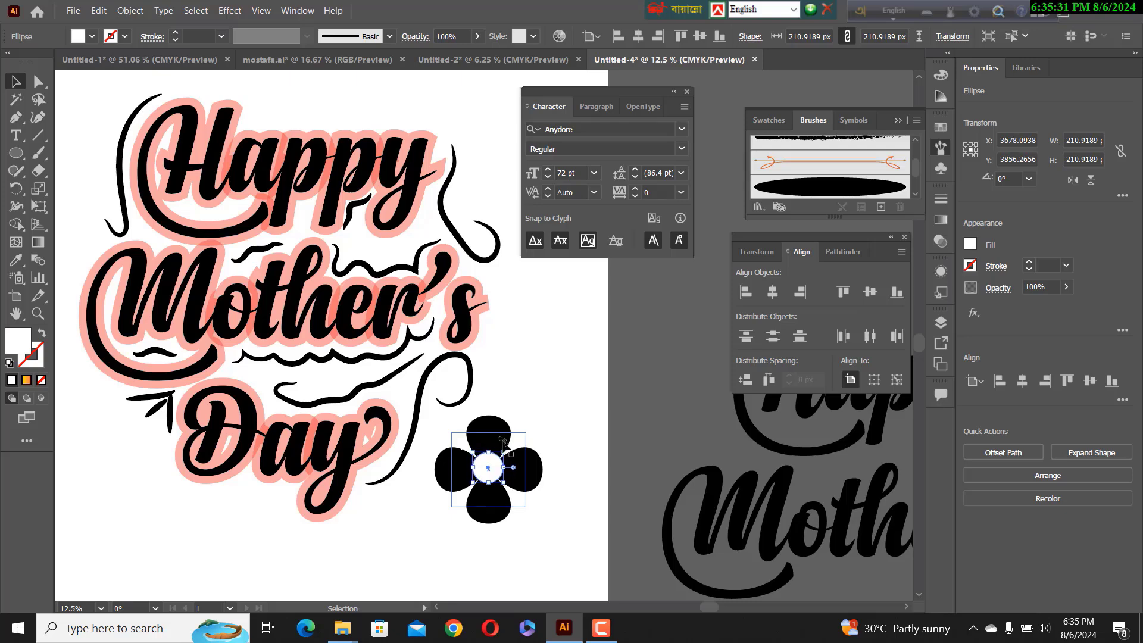
Group the flower with its white centre and place copies about 129 px wide in the stroke curls above and beside "Day".
left_click_drag(523, 400, 485, 497)
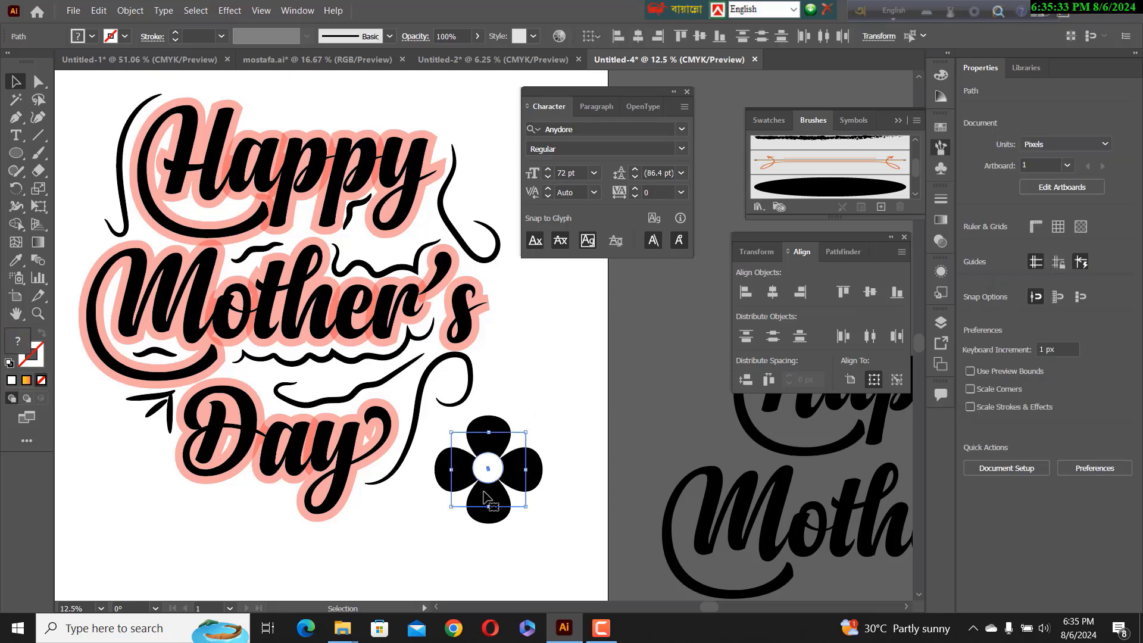
right_click(483, 472)
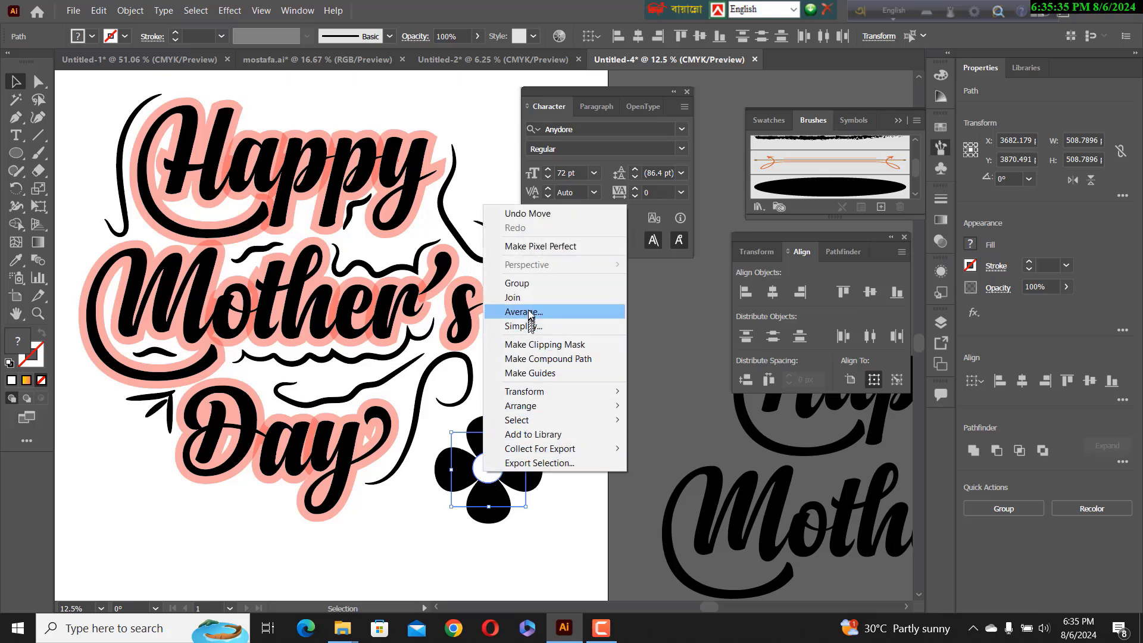
left_click(517, 283)
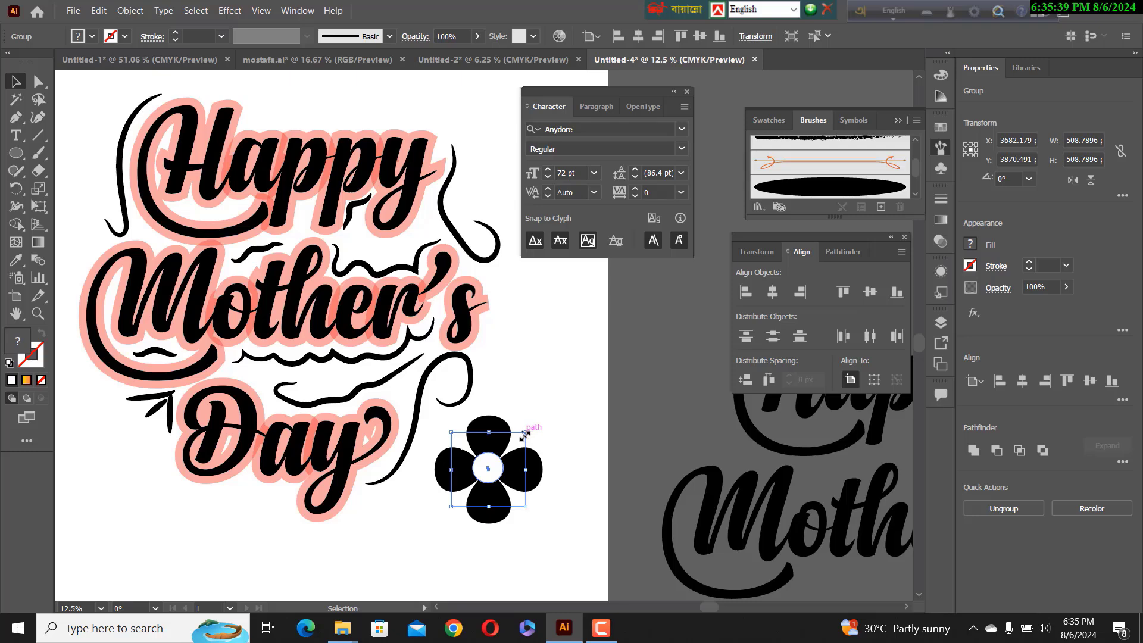
left_click_drag(526, 435, 312, 375)
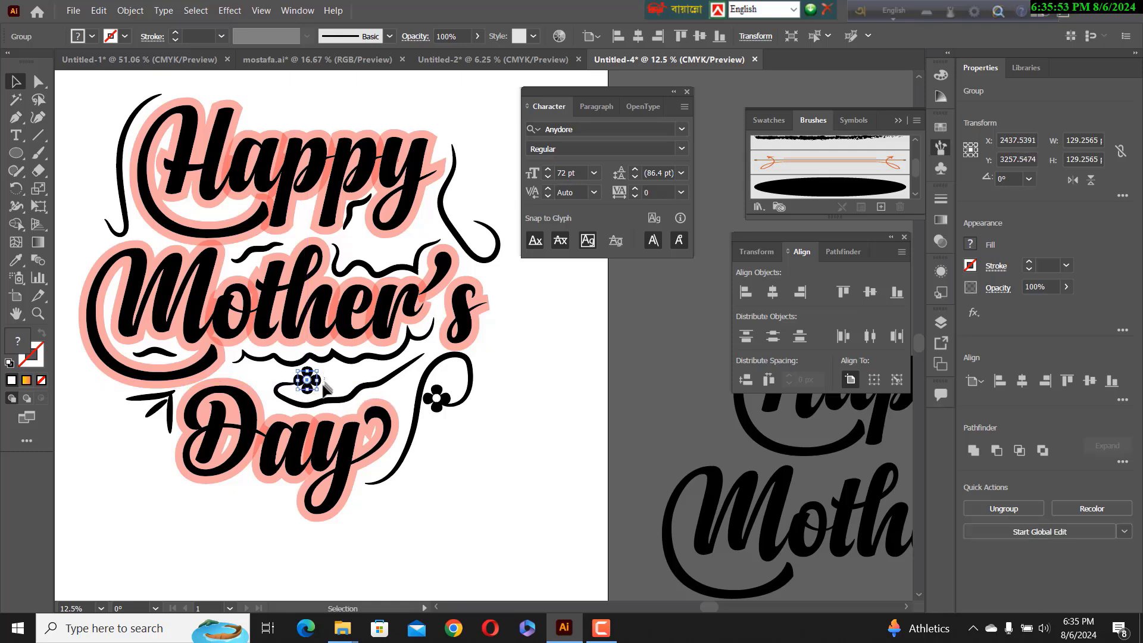
Rotate both small flowers slightly and add copies in the curl beside "Happy" and at the stroke end beside "Day".
left_click(326, 386)
left_click(315, 377)
left_click_drag(323, 375, 317, 384)
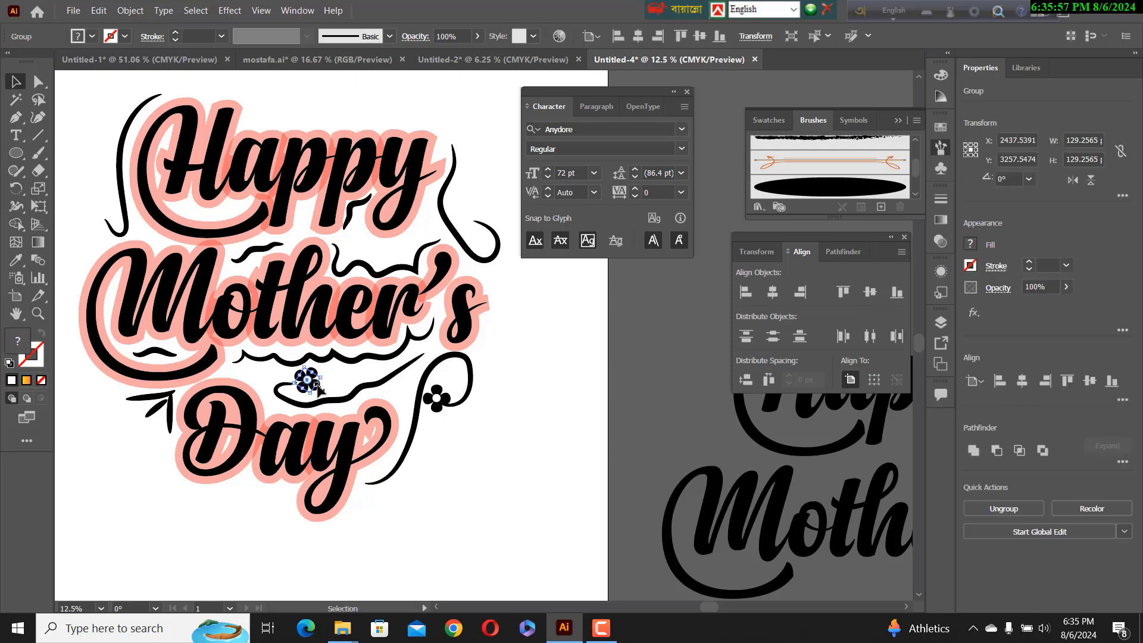
left_click(443, 394)
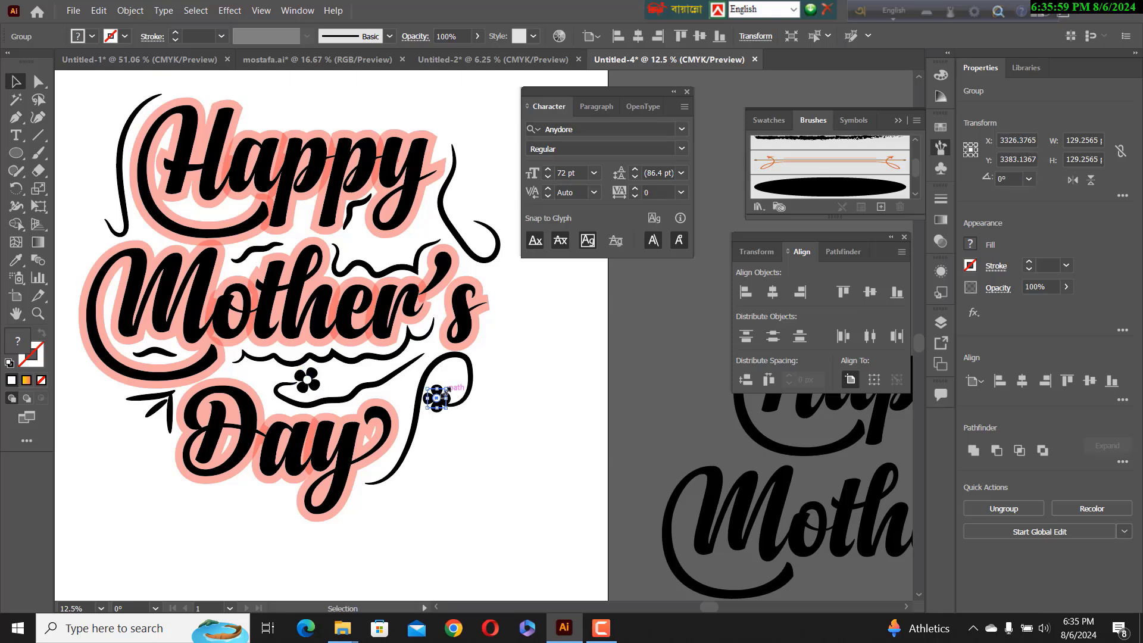
left_click_drag(449, 383, 446, 381)
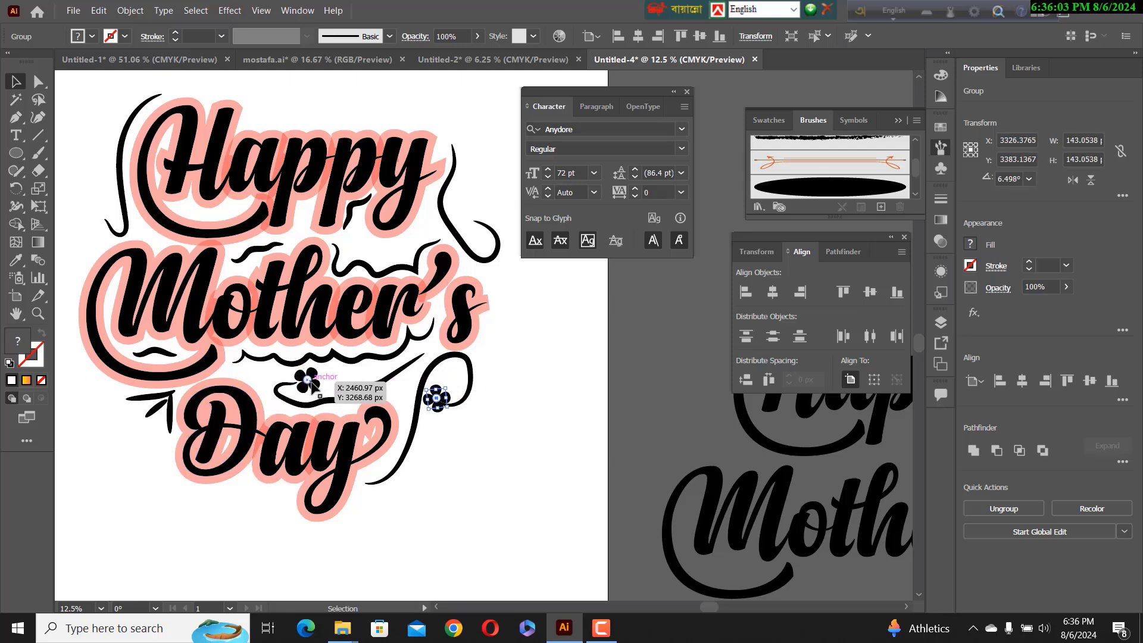
left_click_drag(308, 382, 468, 216)
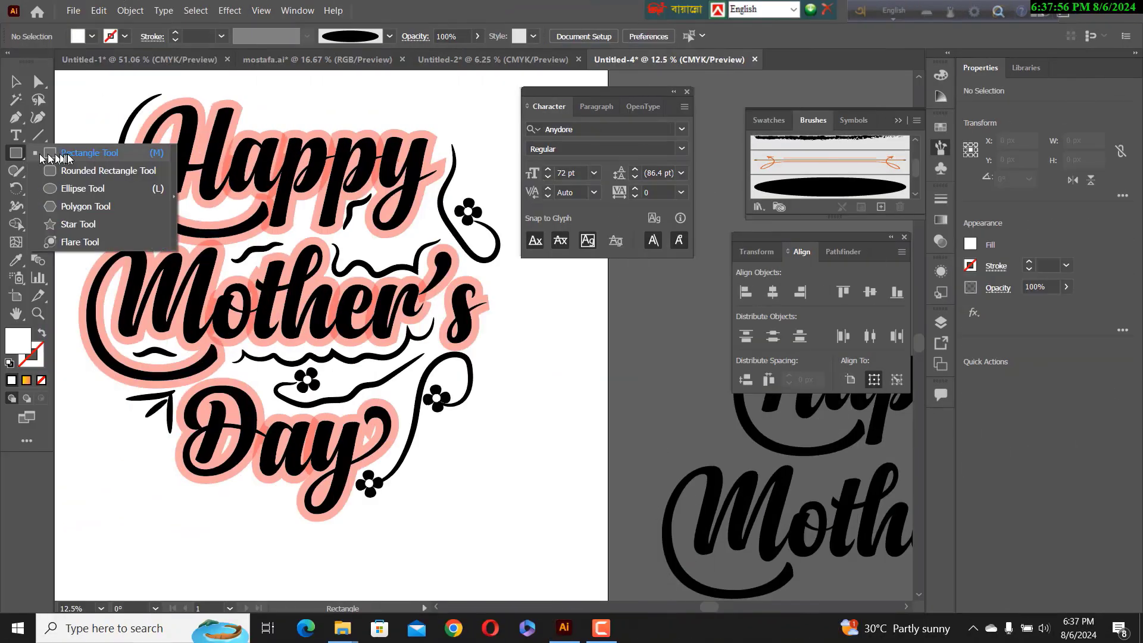
Draw a white rectangle about 359 by 847 px beside "Day" and round its corners fully into a capsule.
left_click(68, 155)
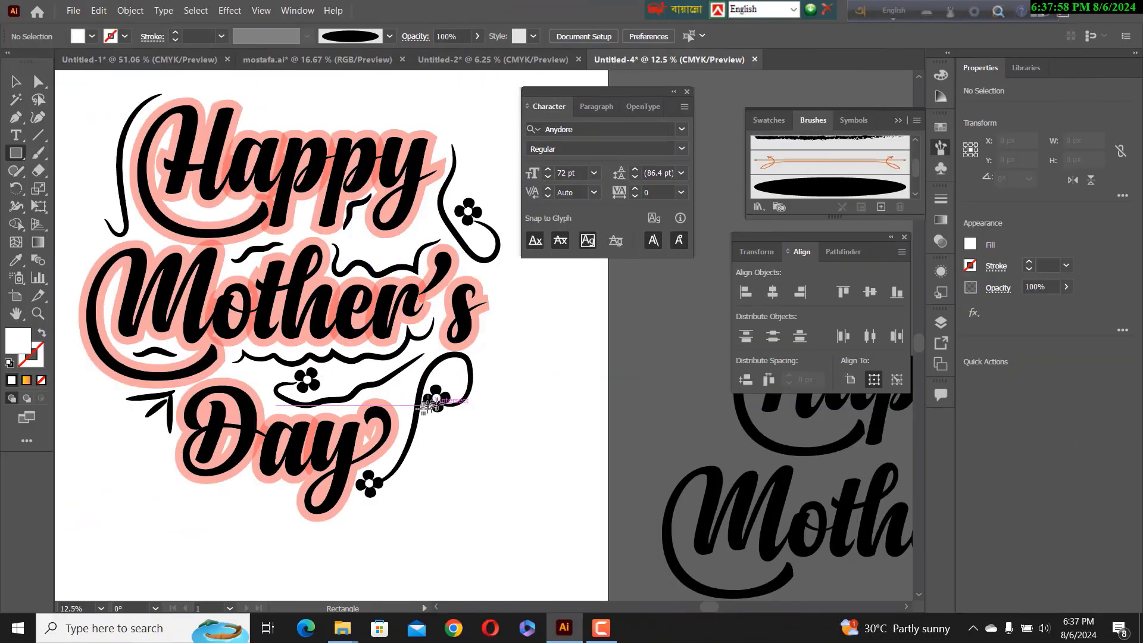
left_click_drag(485, 417, 538, 540)
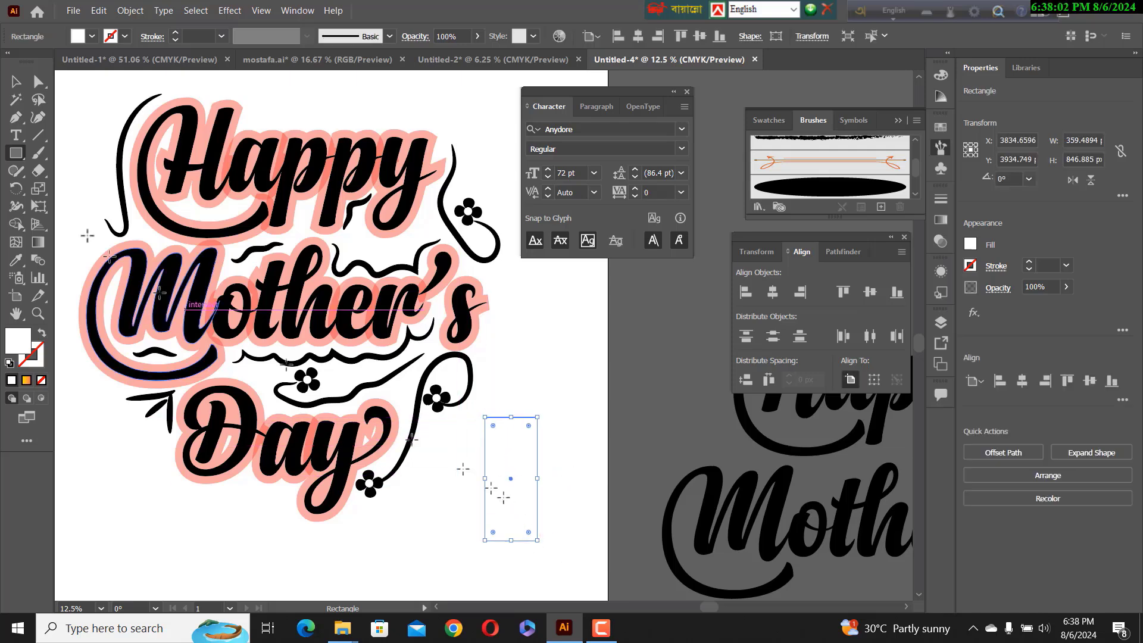
left_click(39, 83)
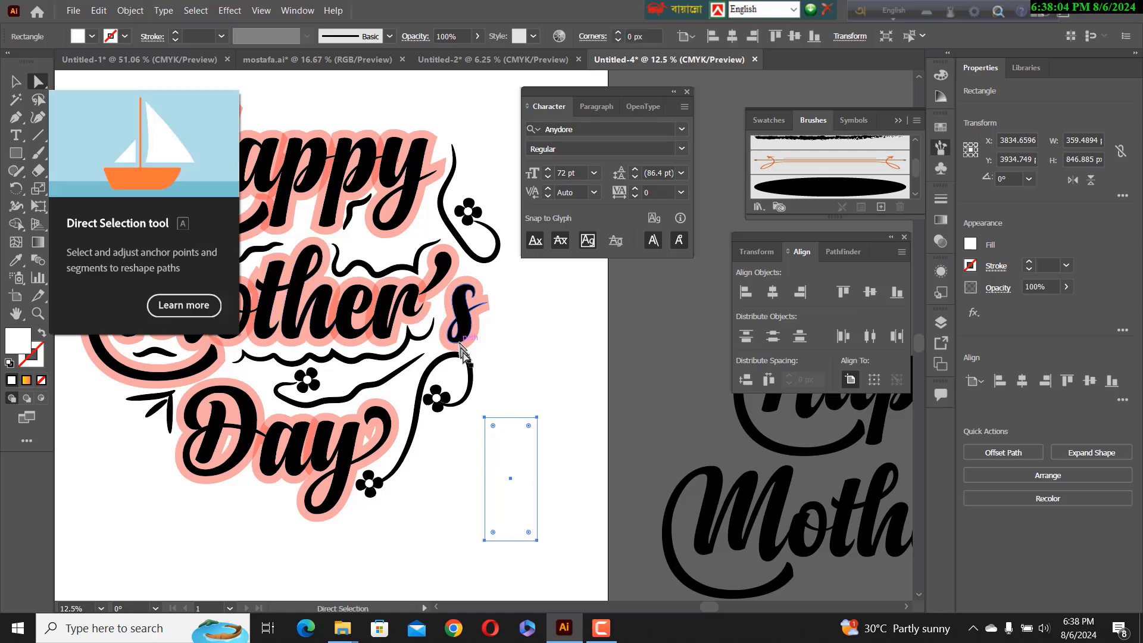
left_click_drag(495, 430, 507, 453)
Rotate the capsule 30° and add a copy reflected across the vertical axis, crossing it in an X.
left_click(15, 81)
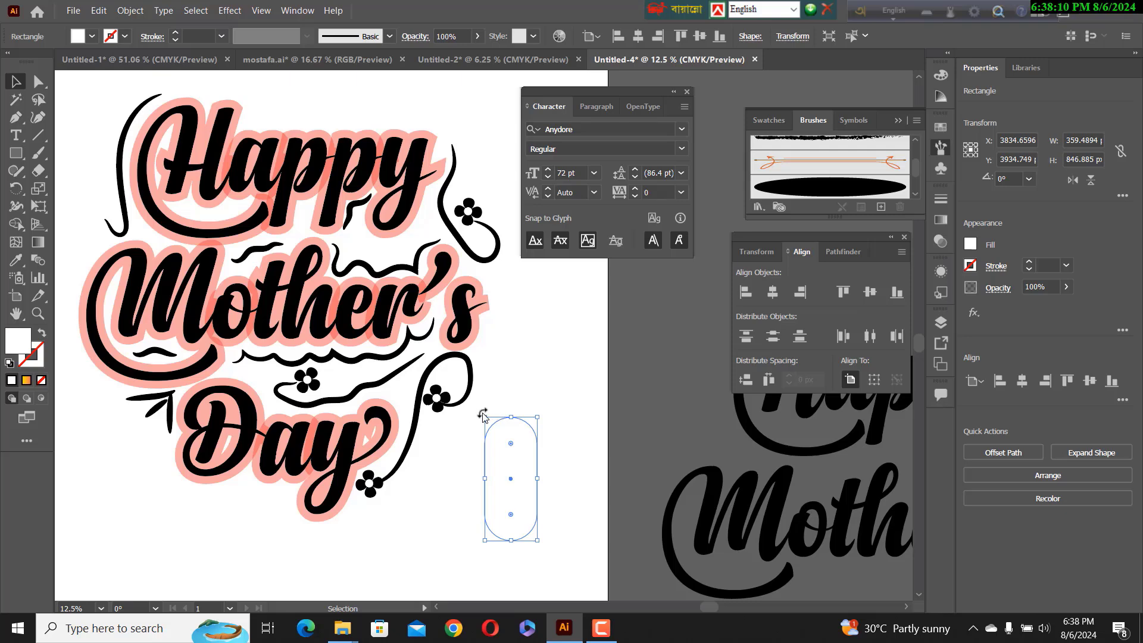
left_click_drag(486, 411, 451, 435)
right_click(500, 471)
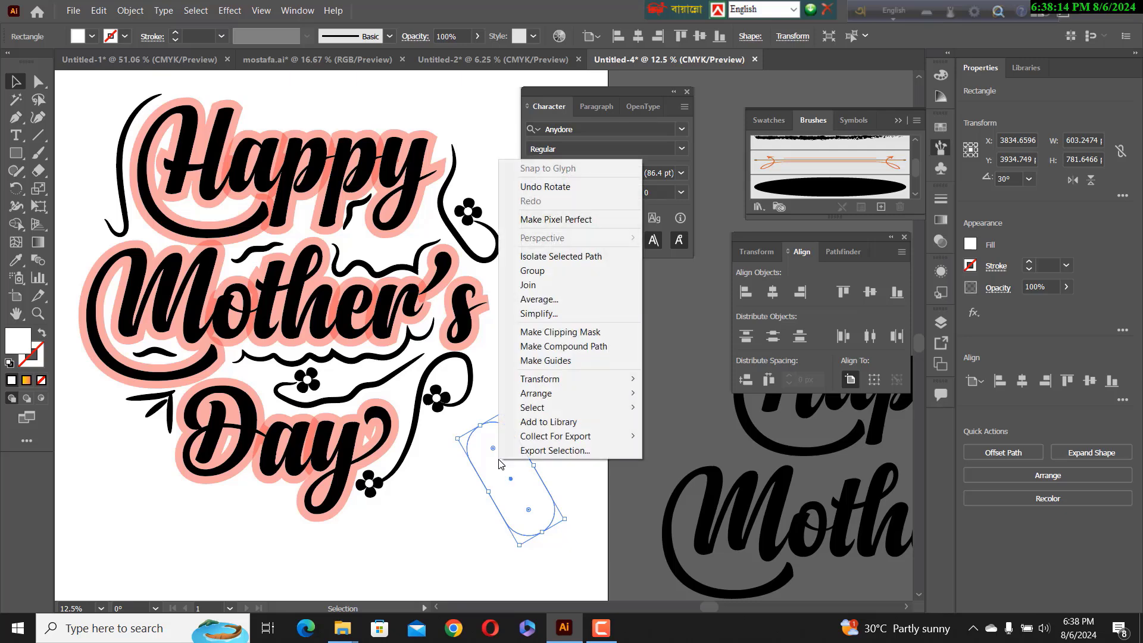
mouse_move(544, 381)
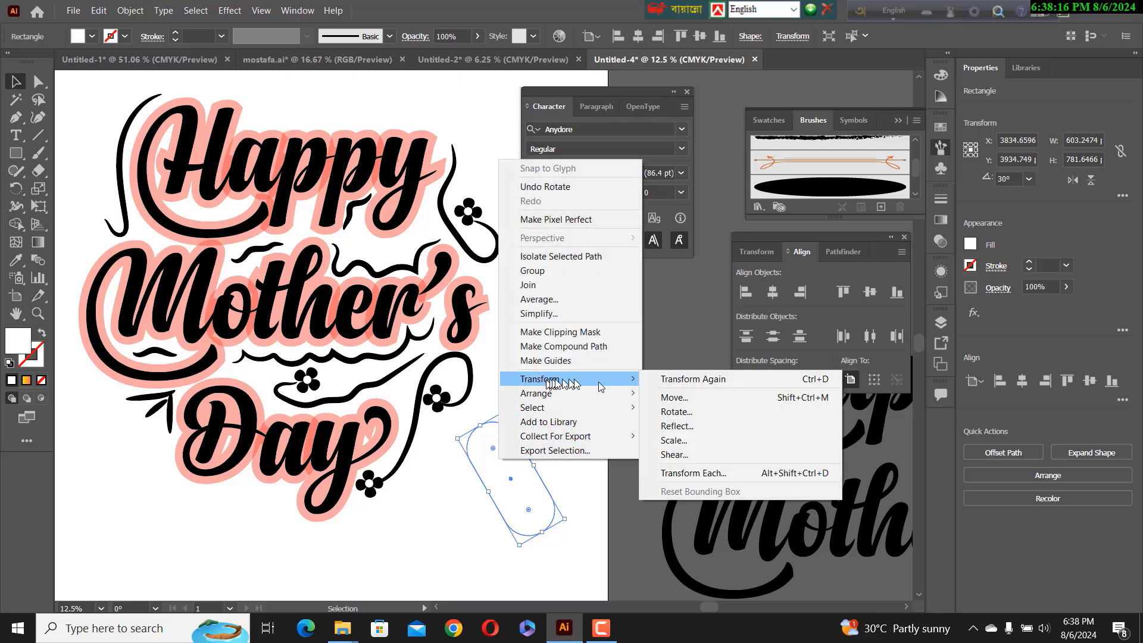
left_click(679, 426)
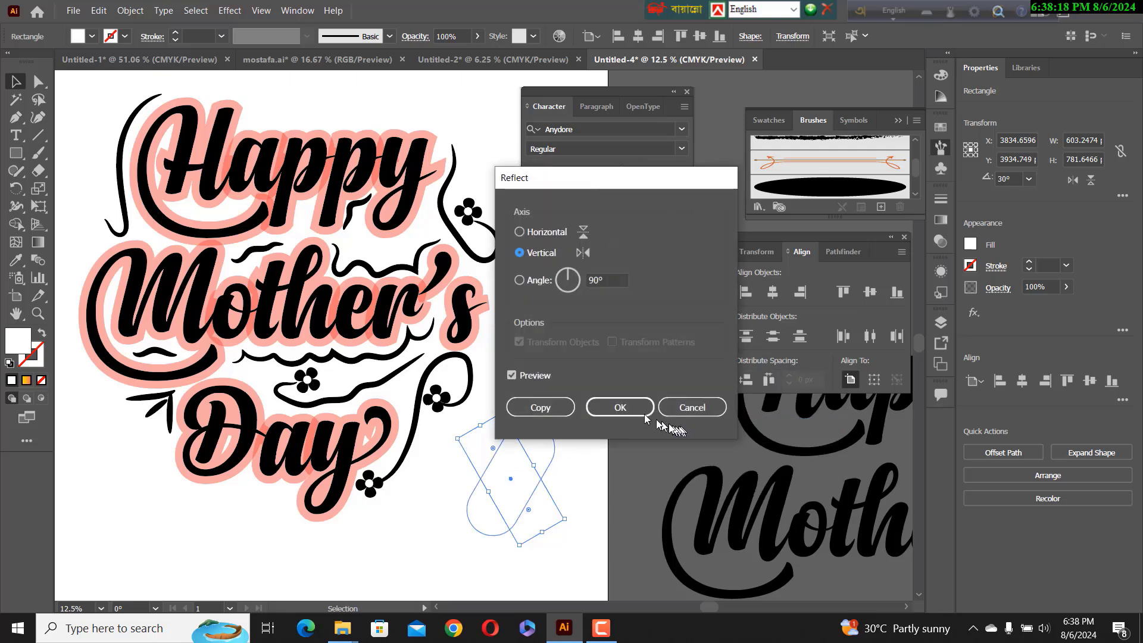
left_click(542, 410)
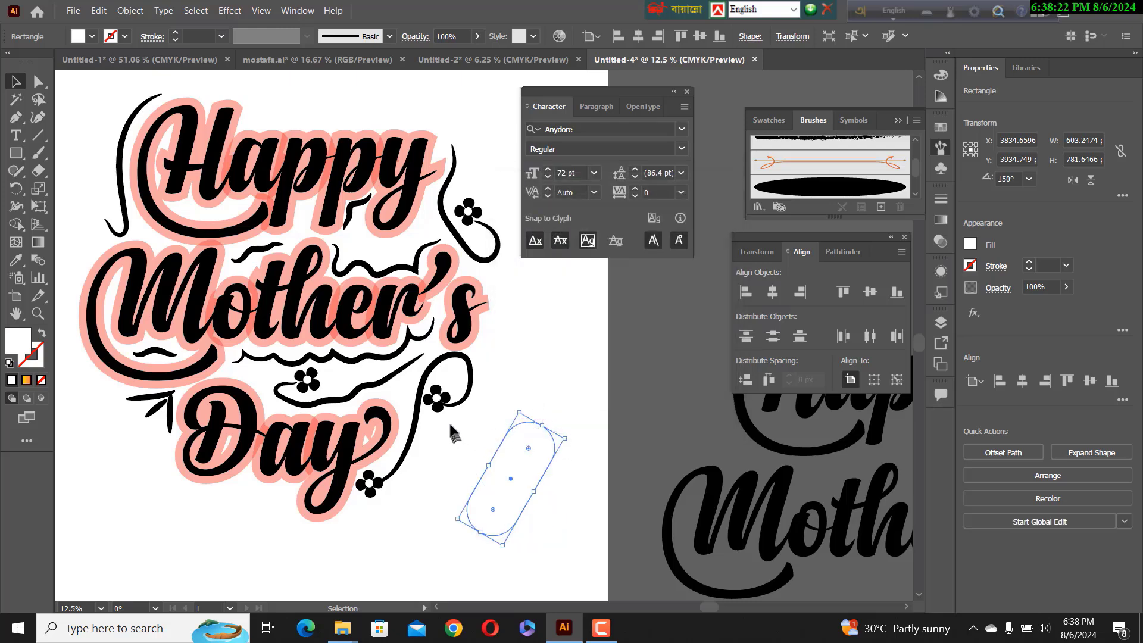
Remove the two lower ends of the crossed capsules with Shape Builder and merge the remaining regions into a heart.
left_click(546, 484, "shift")
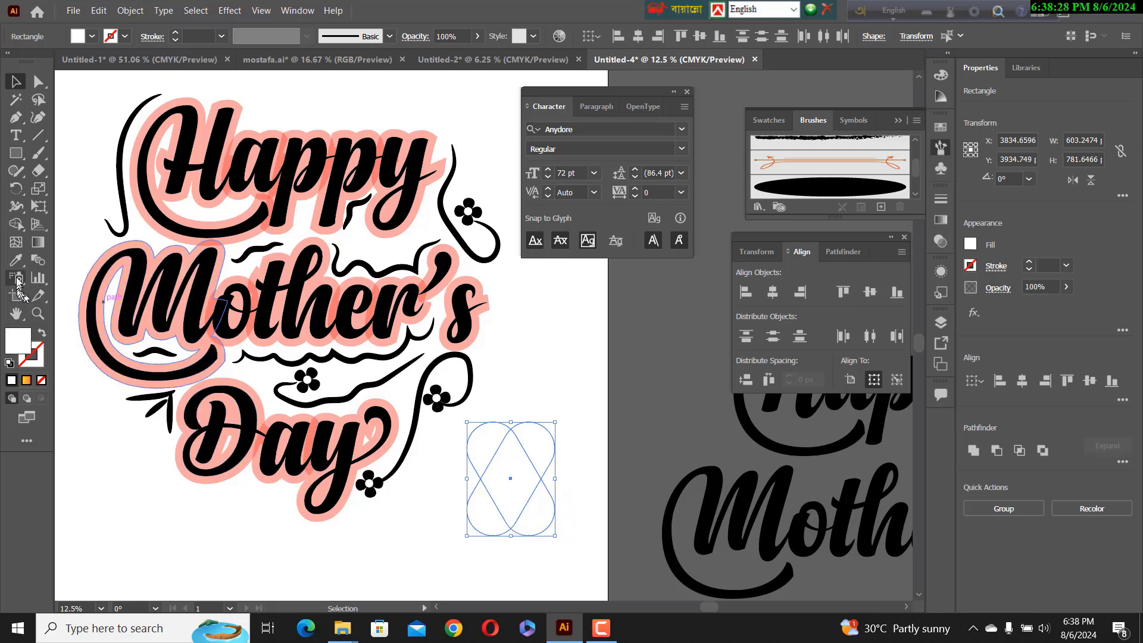
left_click(17, 225)
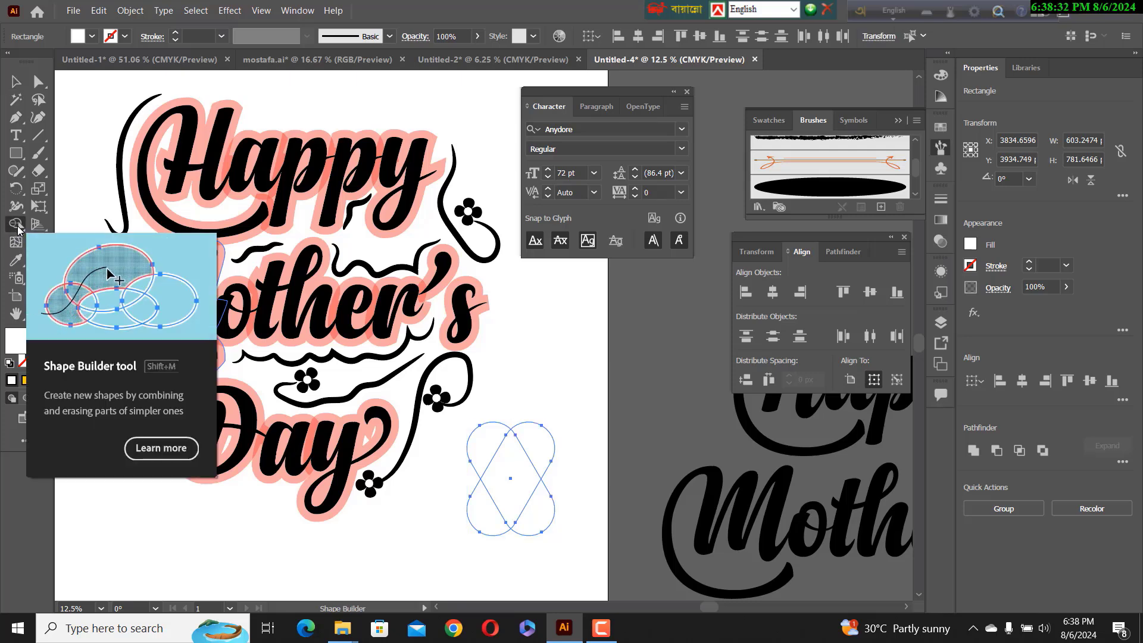
left_click(491, 524, "alt")
left_click(536, 530, "alt")
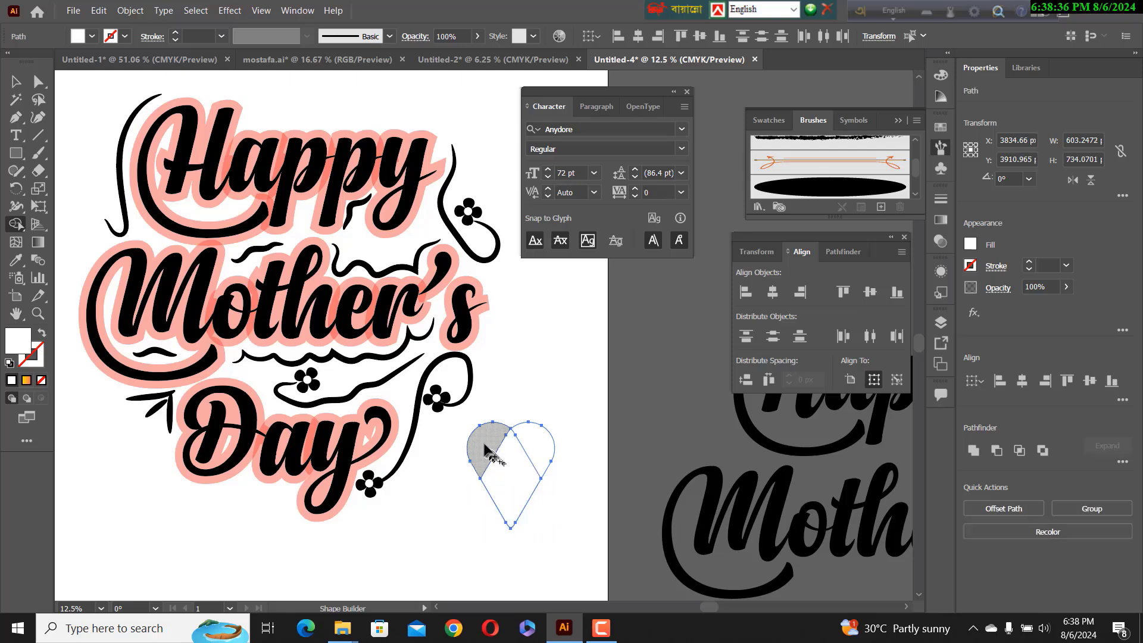
mouse_move(492, 455)
left_mouse_down()
mouse_move(510, 467)
mouse_move(531, 443)
left_mouse_up()
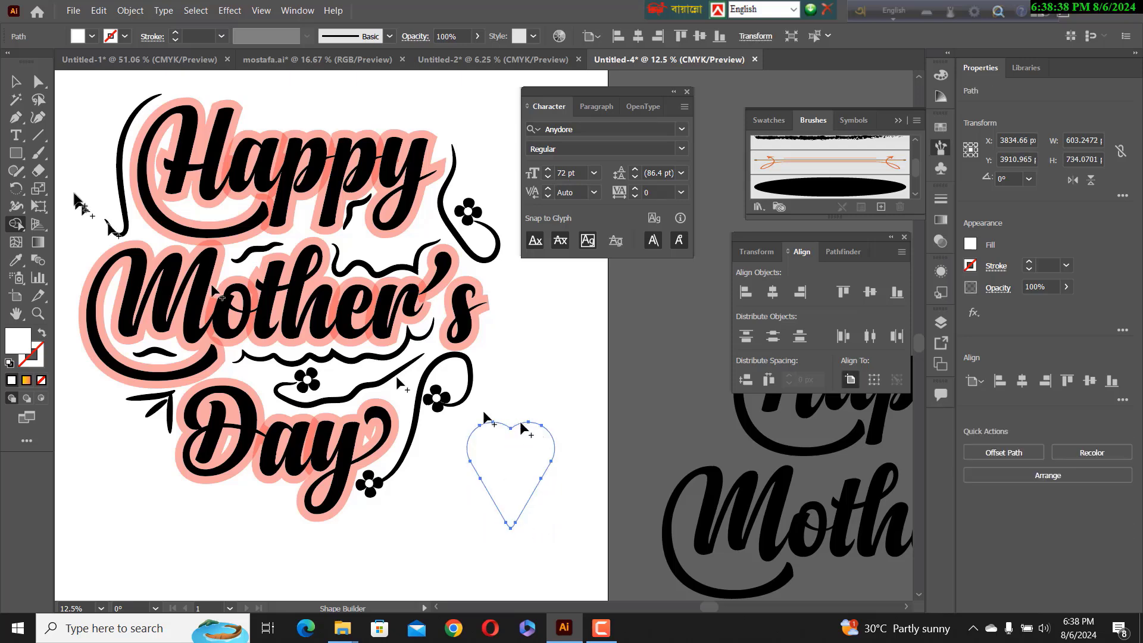
Deepen the heart's upper notch by moving its anchor point down to about X 3855 px and Y 3670 px.
left_click(35, 85)
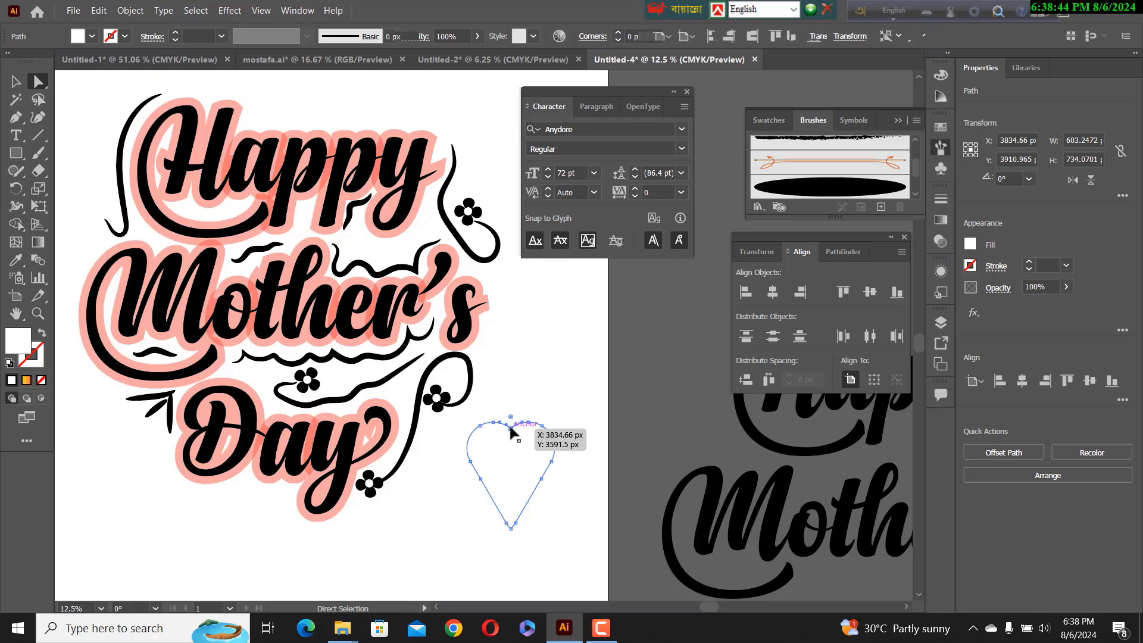
left_click_drag(511, 431, 512, 437)
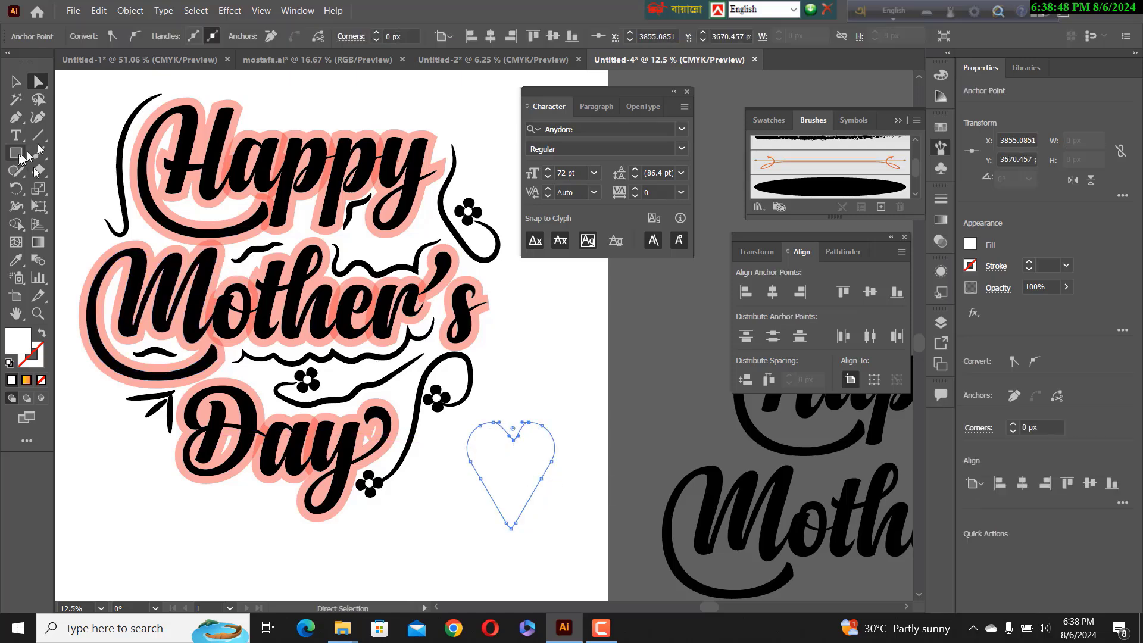
key("v")
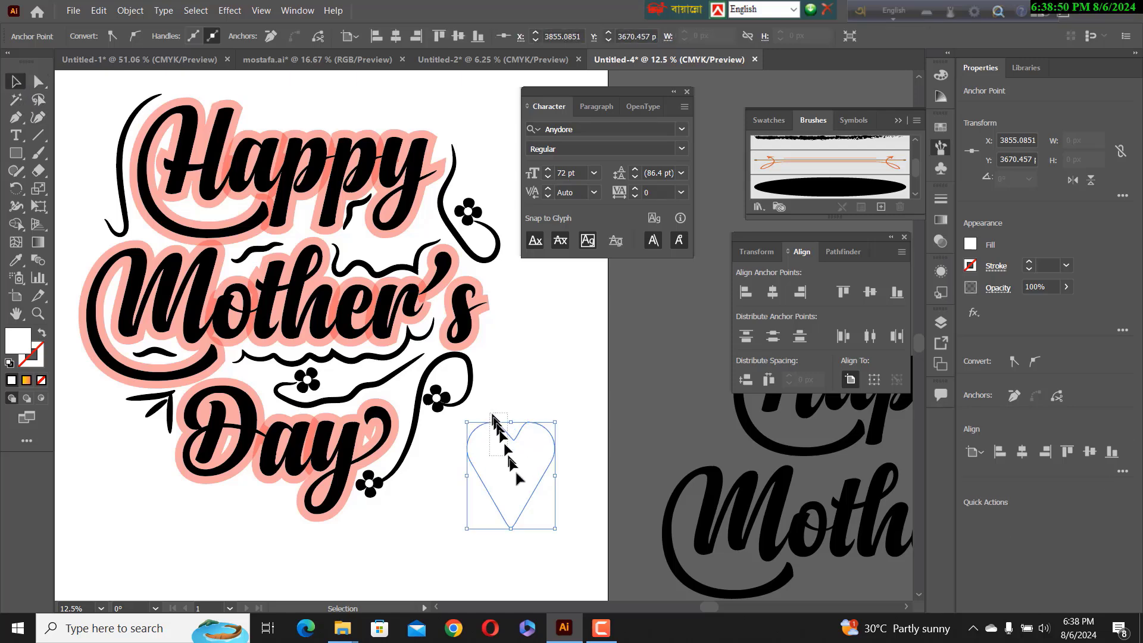
left_click(511, 443)
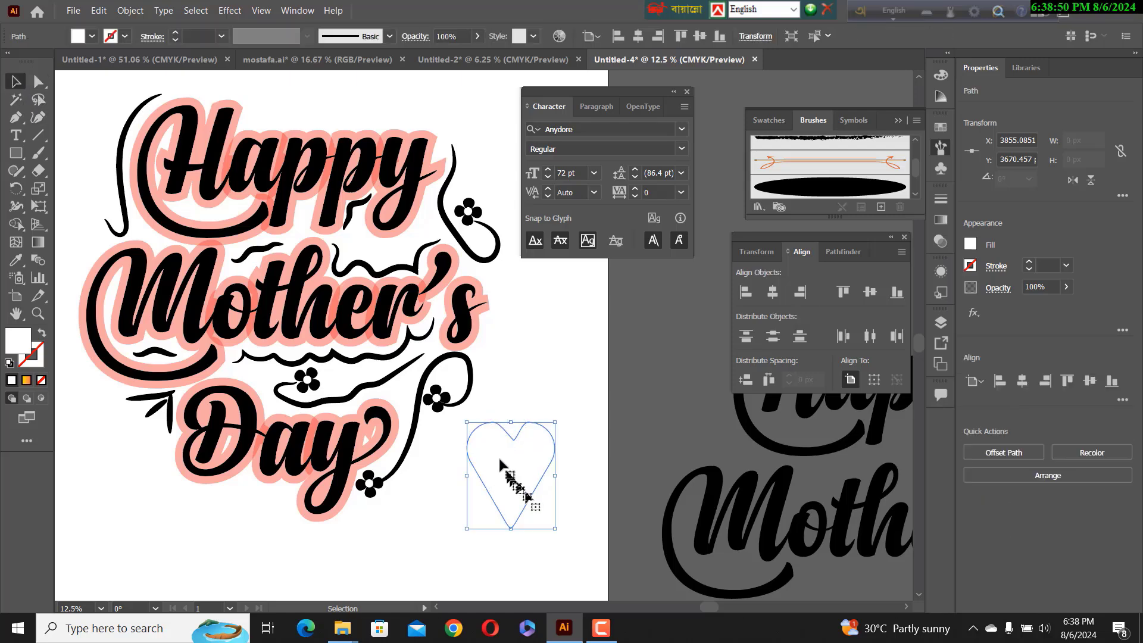
Fill the heart with red and squash it to about 509 by 348 px.
left_click(93, 36)
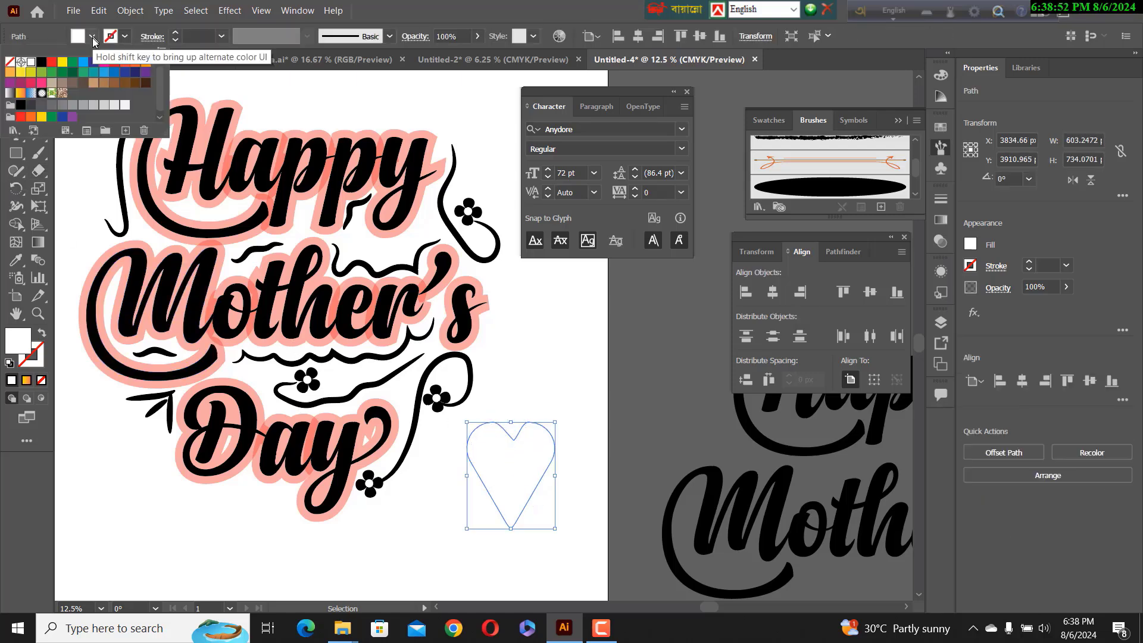
left_click(51, 63)
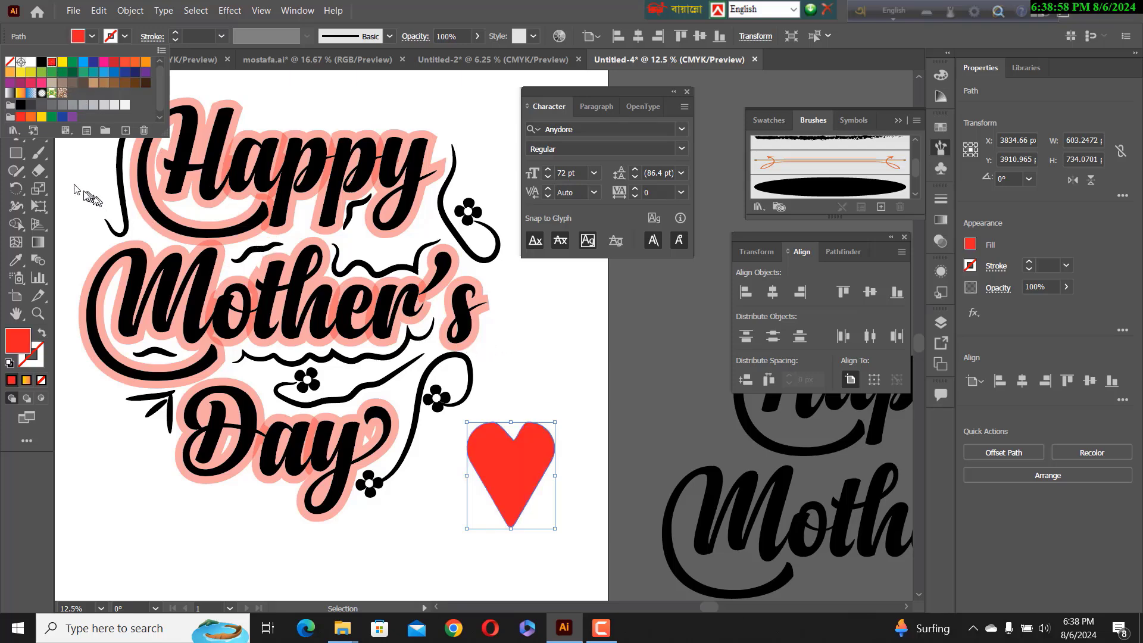
left_click(49, 145)
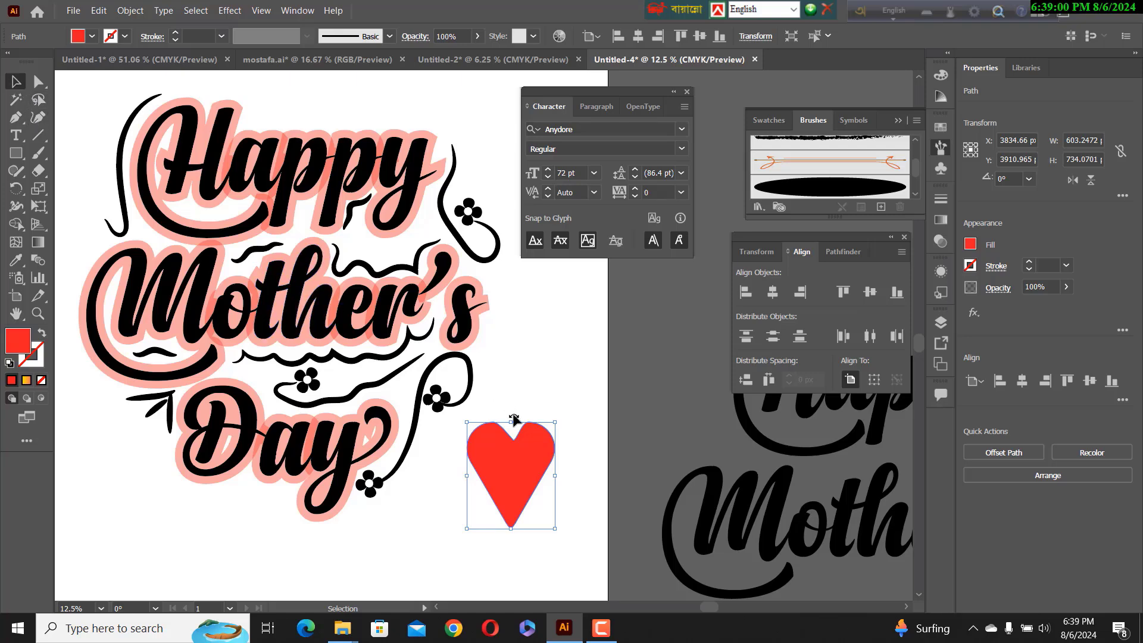
left_click_drag(511, 528, 480, 451)
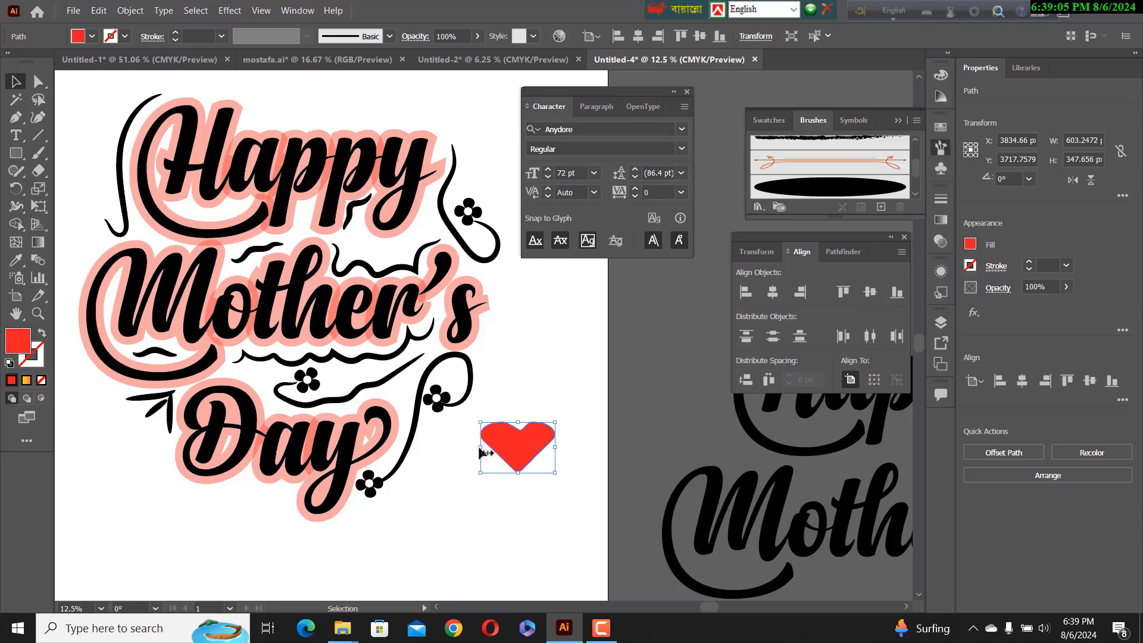
left_click(516, 503)
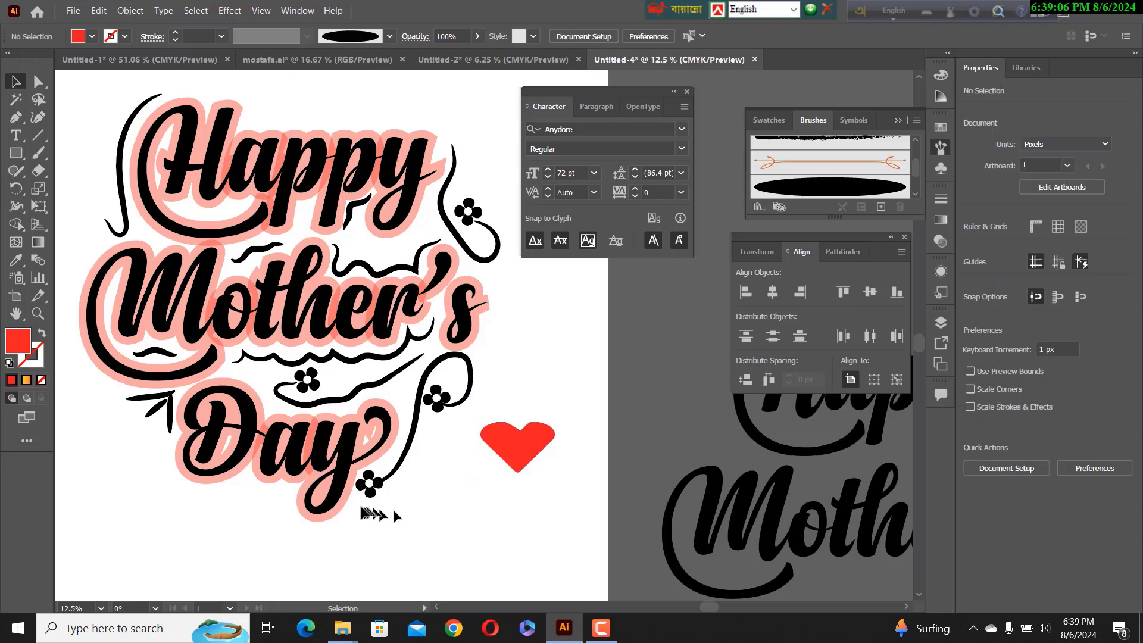
Place a centred white copy about 258 by 176 px inside the red heart and group the two.
left_click(517, 459)
key("a")
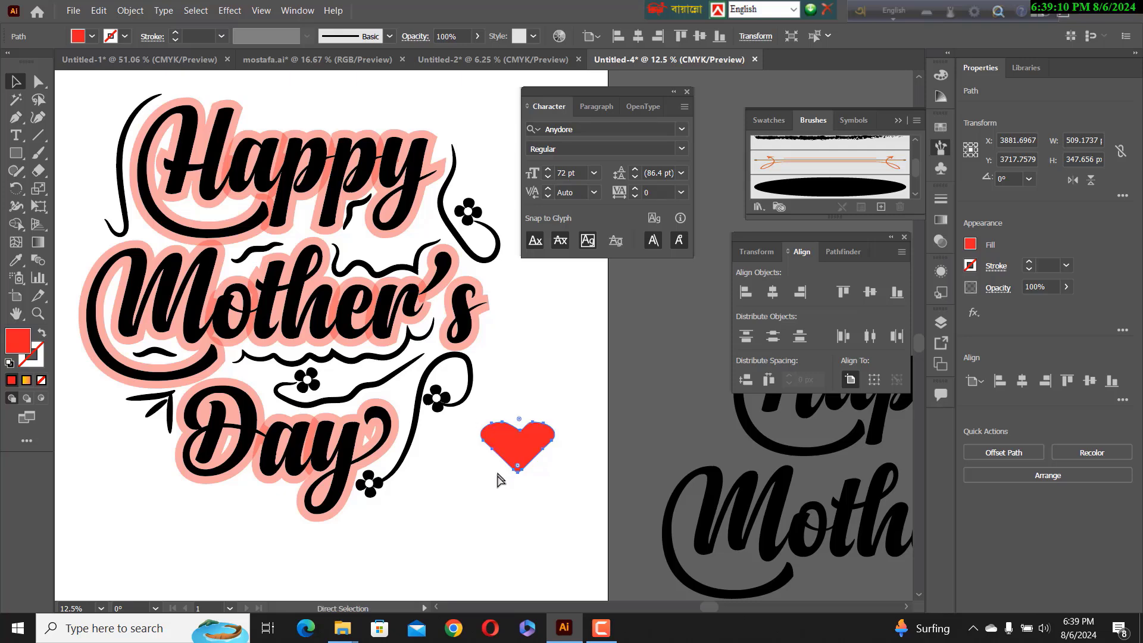
key("v")
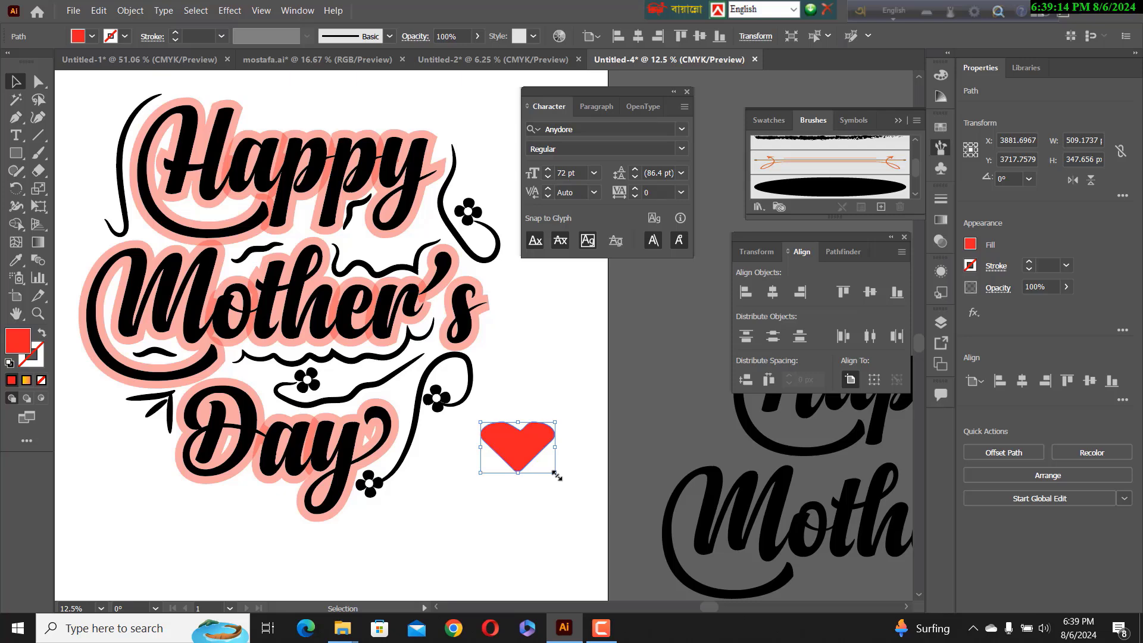
left_click_drag(556, 476, 543, 462)
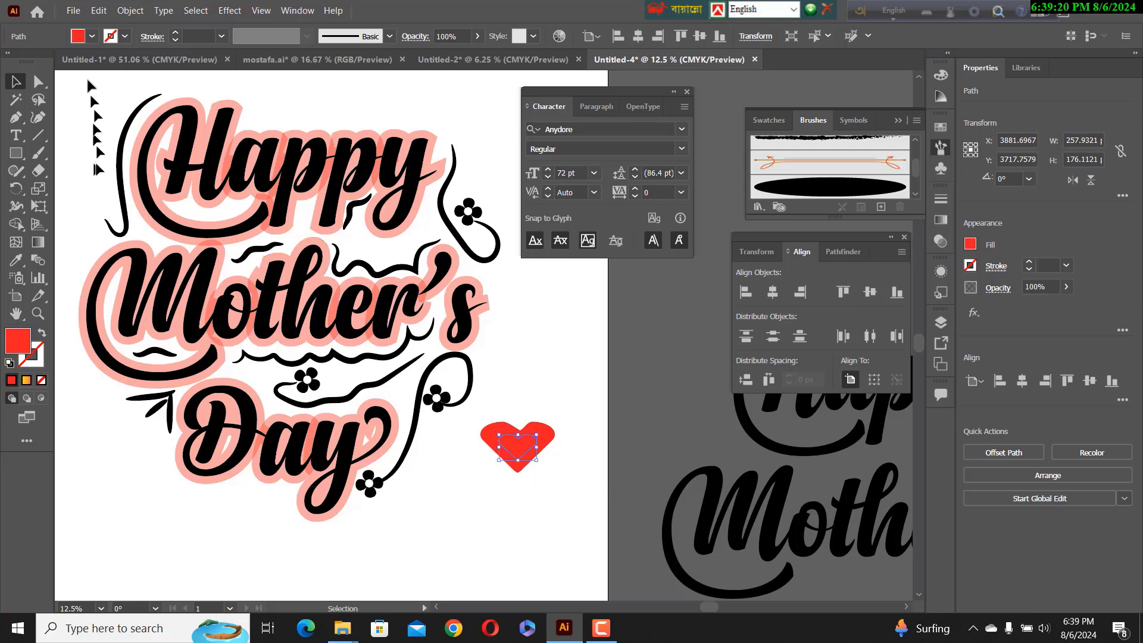
left_click(92, 37)
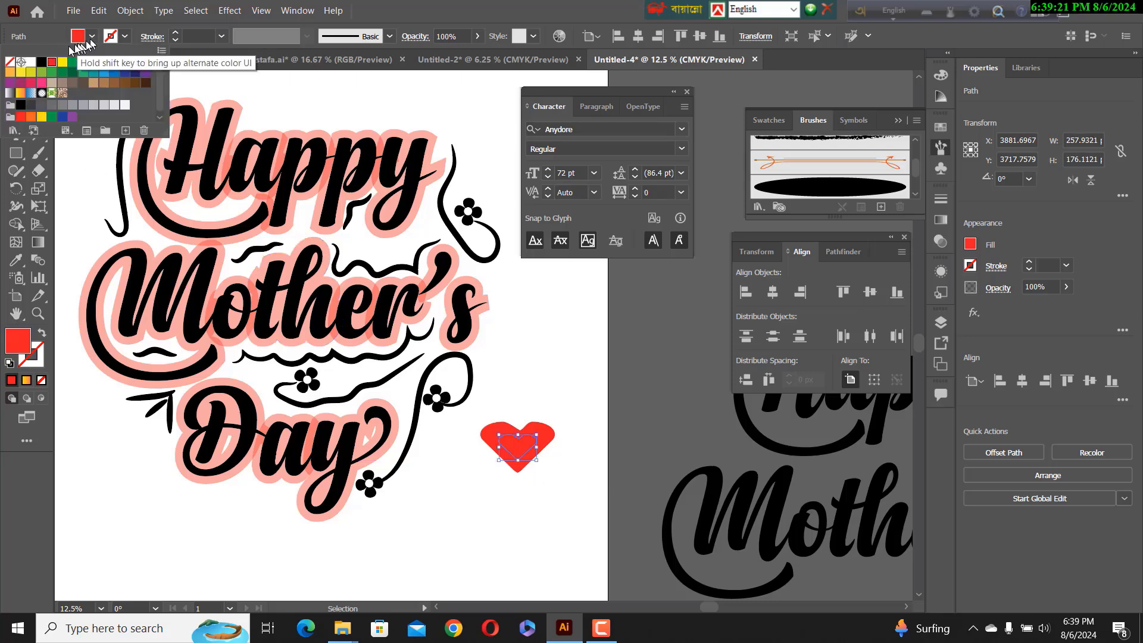
left_click(31, 61)
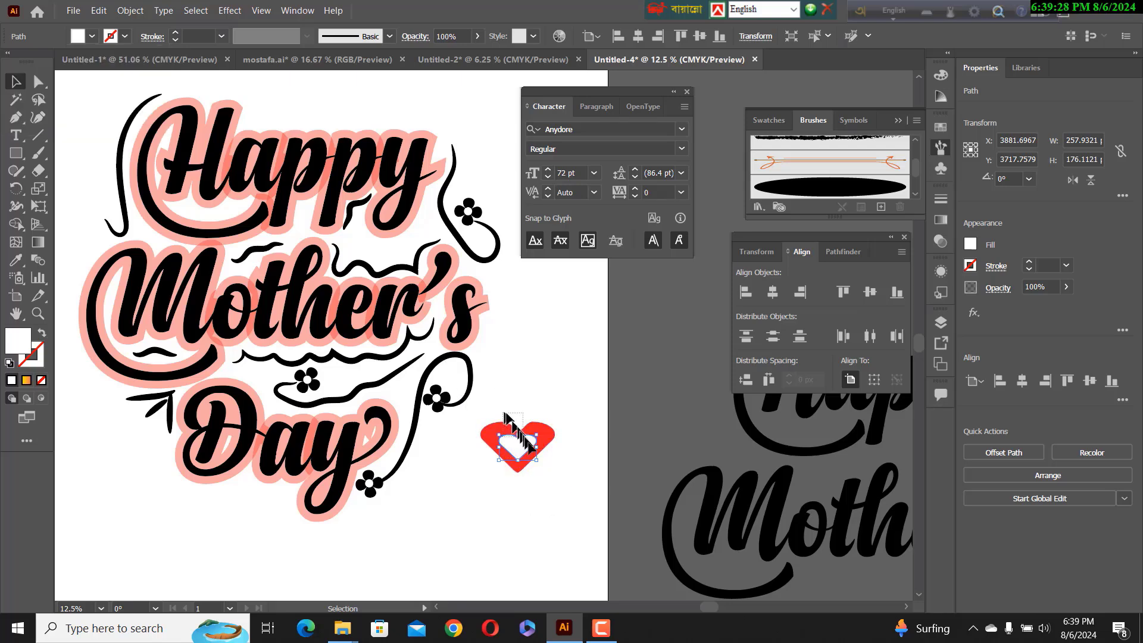
left_click(537, 456, "shift")
right_click(526, 463)
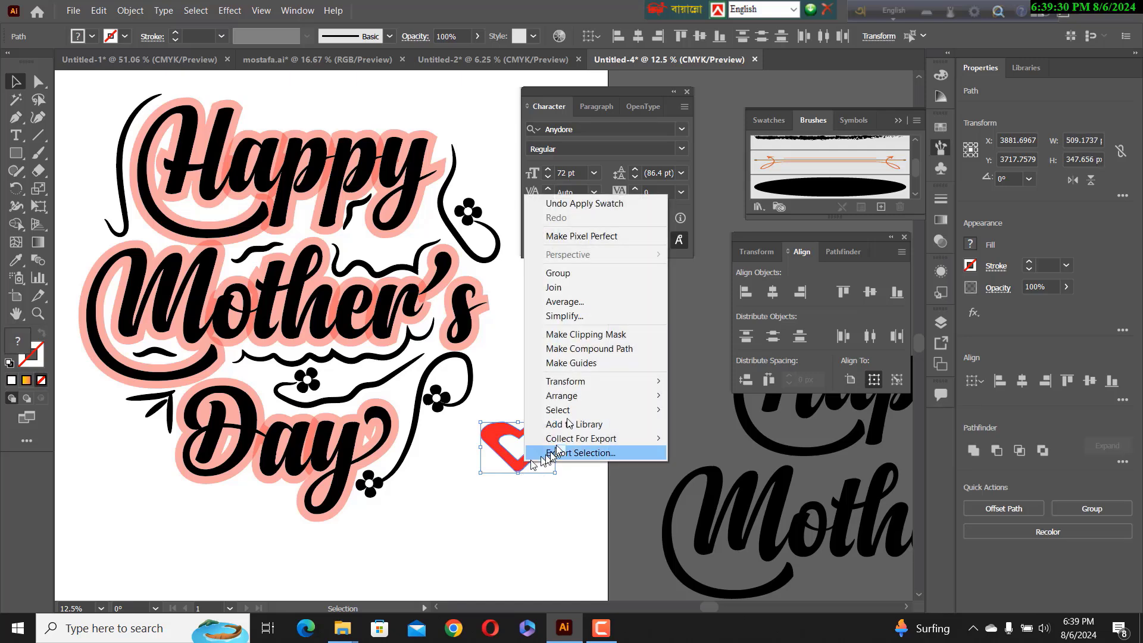
left_click(559, 273)
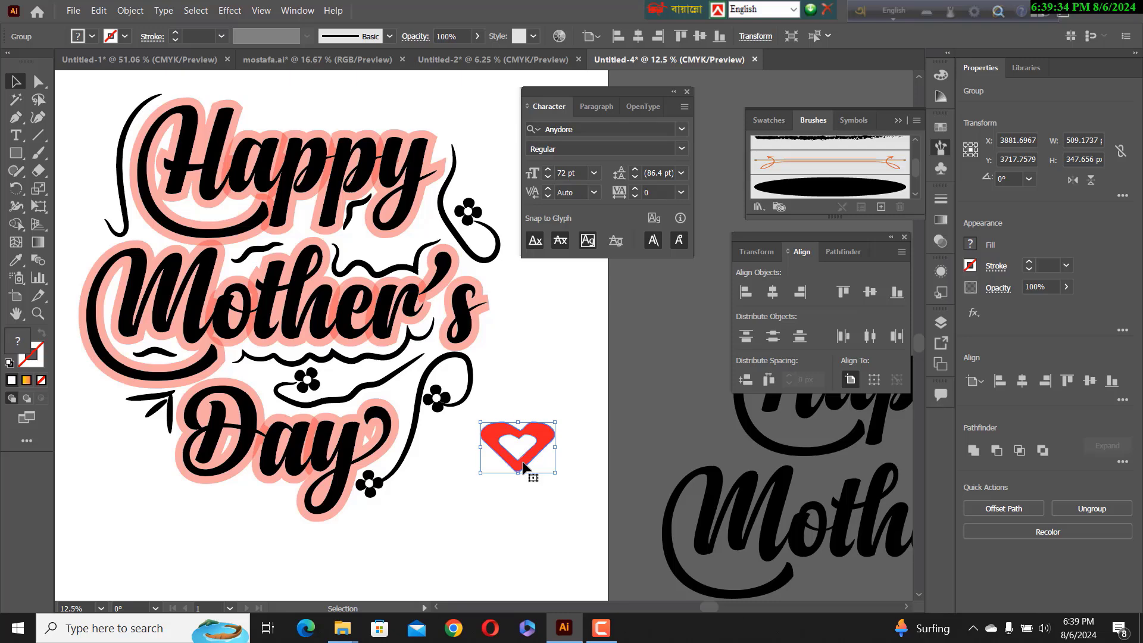
Duplicate the heart group and shrink the copy to about 184 by 126 px, resting in the original's upper notch.
key("a")
key("v")
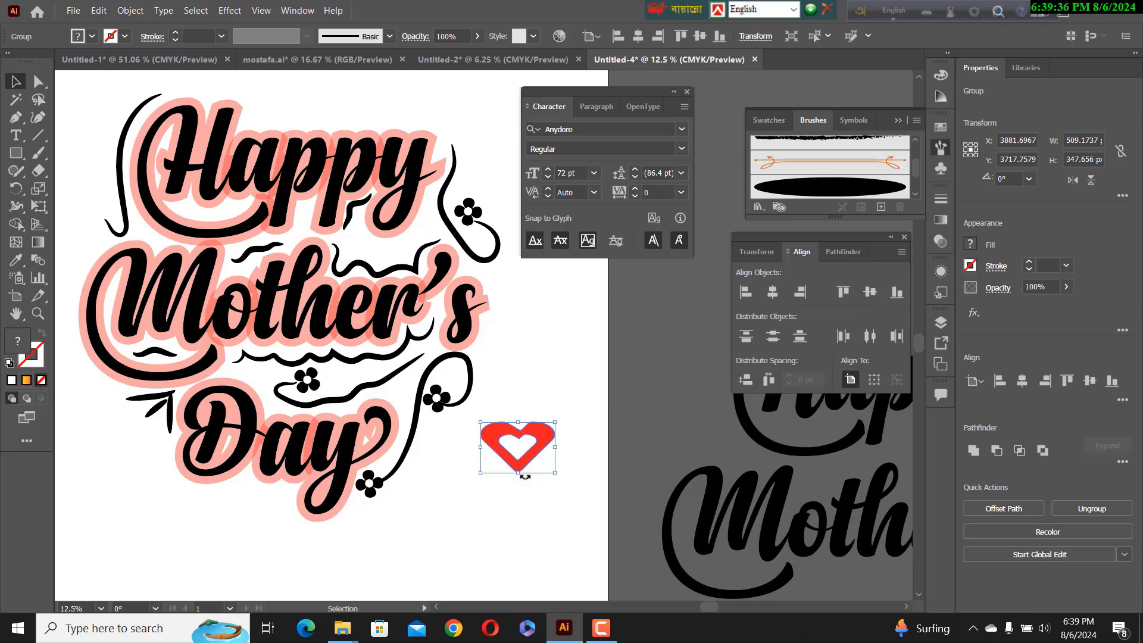
left_click_drag(522, 461, 522, 408)
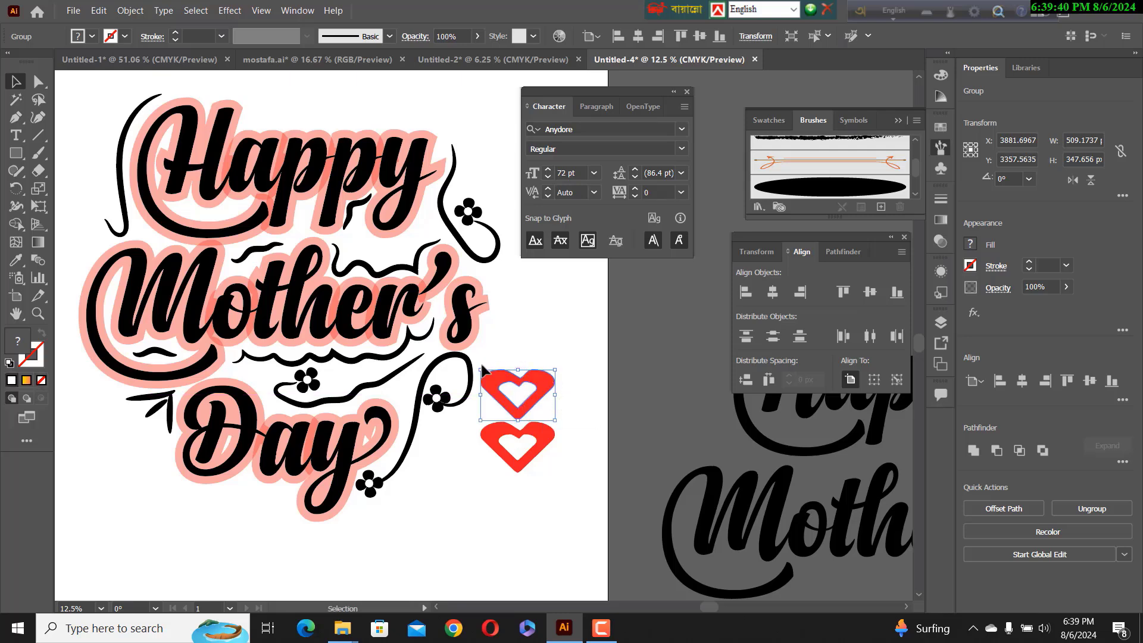
left_click_drag(482, 368, 524, 416)
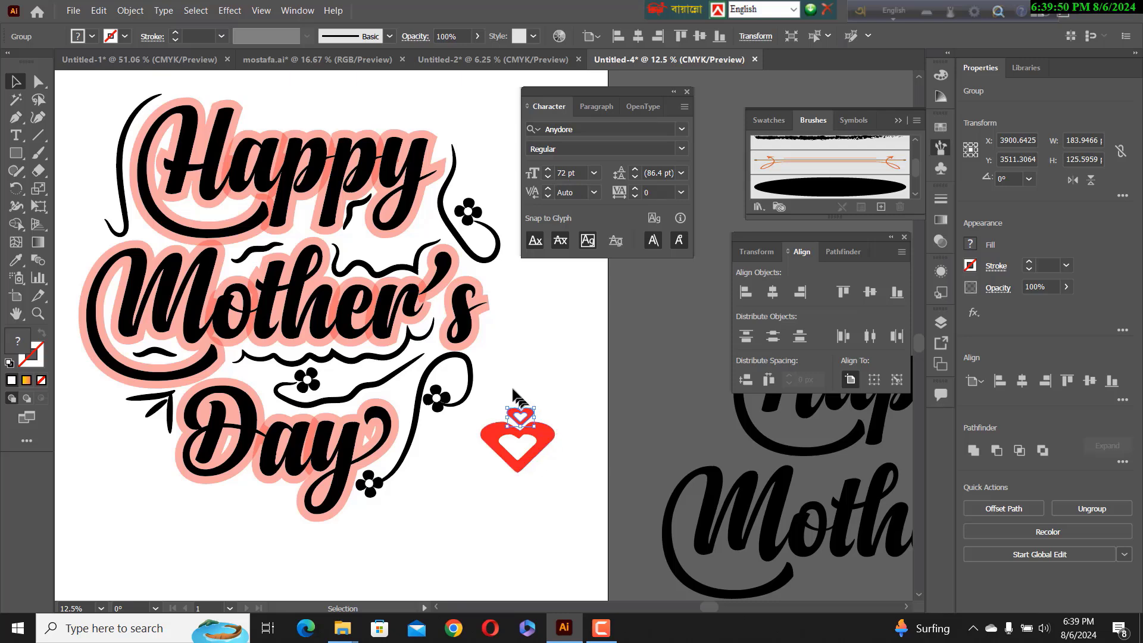
Scale both hearts together to about 195 by 169 px, place them above "Happy" and group them.
left_click_drag(553, 466, 557, 473)
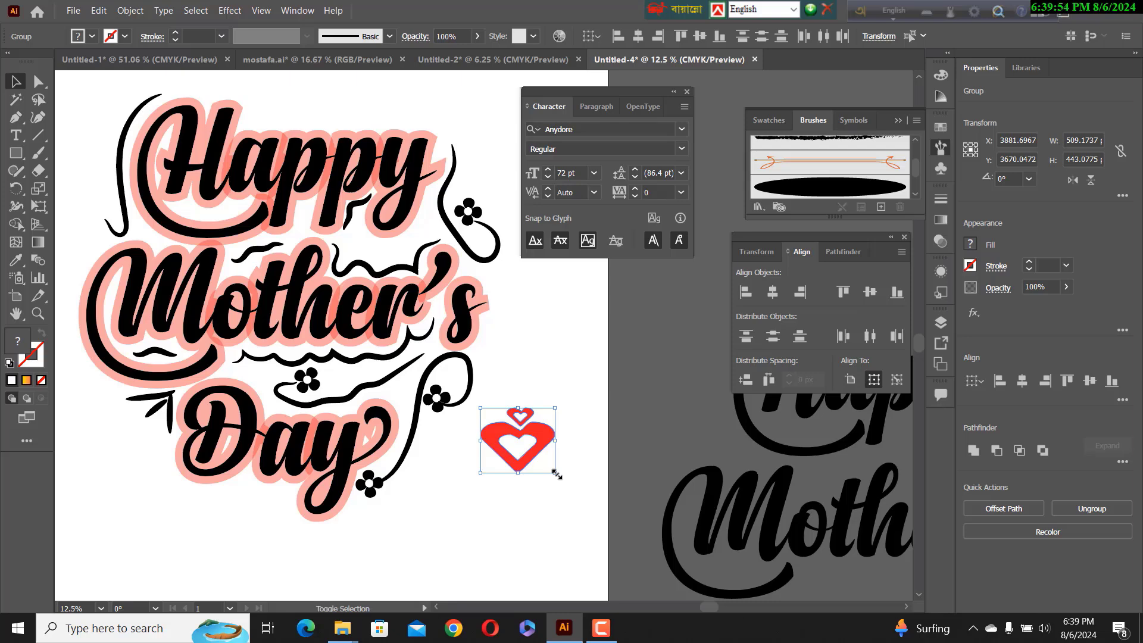
left_click_drag(557, 475, 275, 119)
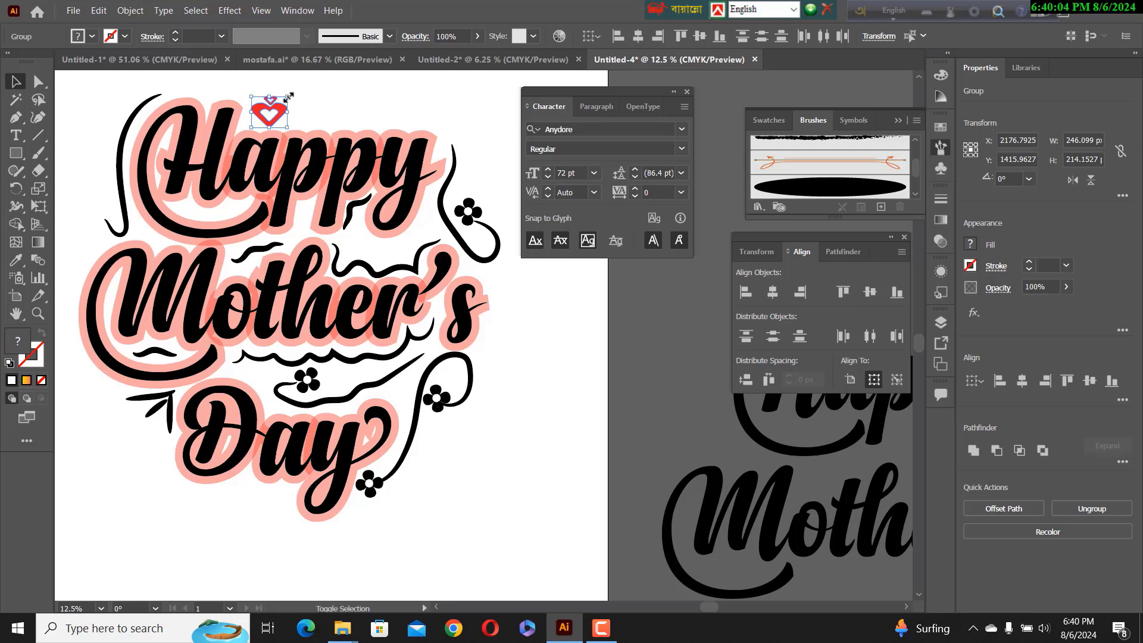
left_click_drag(288, 97, 273, 120)
right_click(272, 119)
left_click(316, 215)
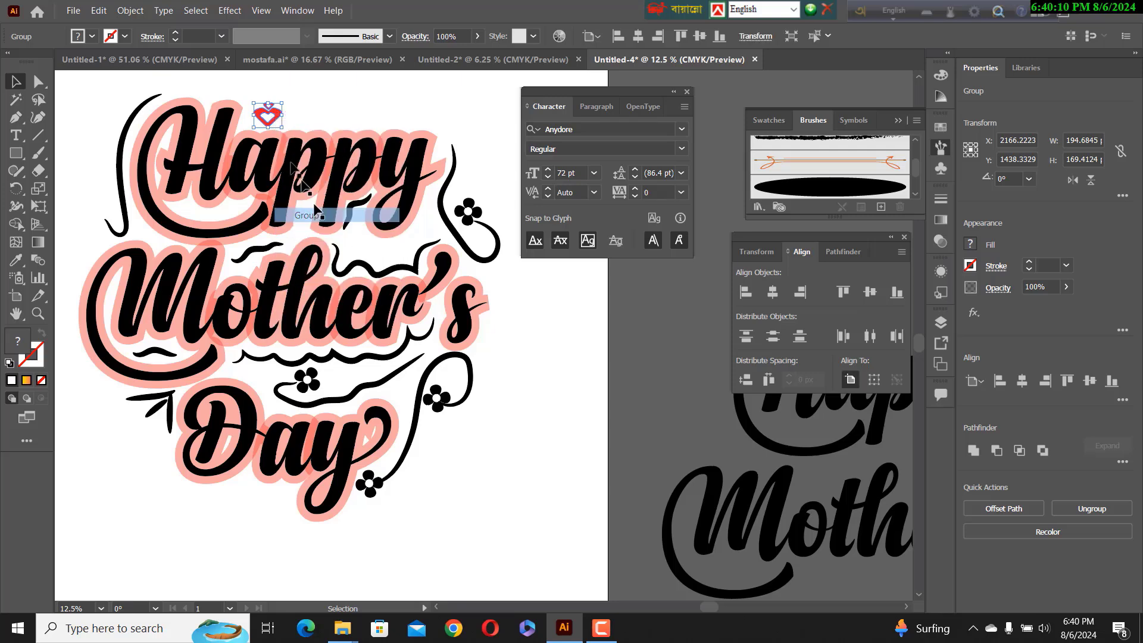
Copy the heart ornament into a row of five above "Happy" and along the strokes beside "Happy", above "Mother's" and above "Day".
left_click_drag(275, 117, 427, 127)
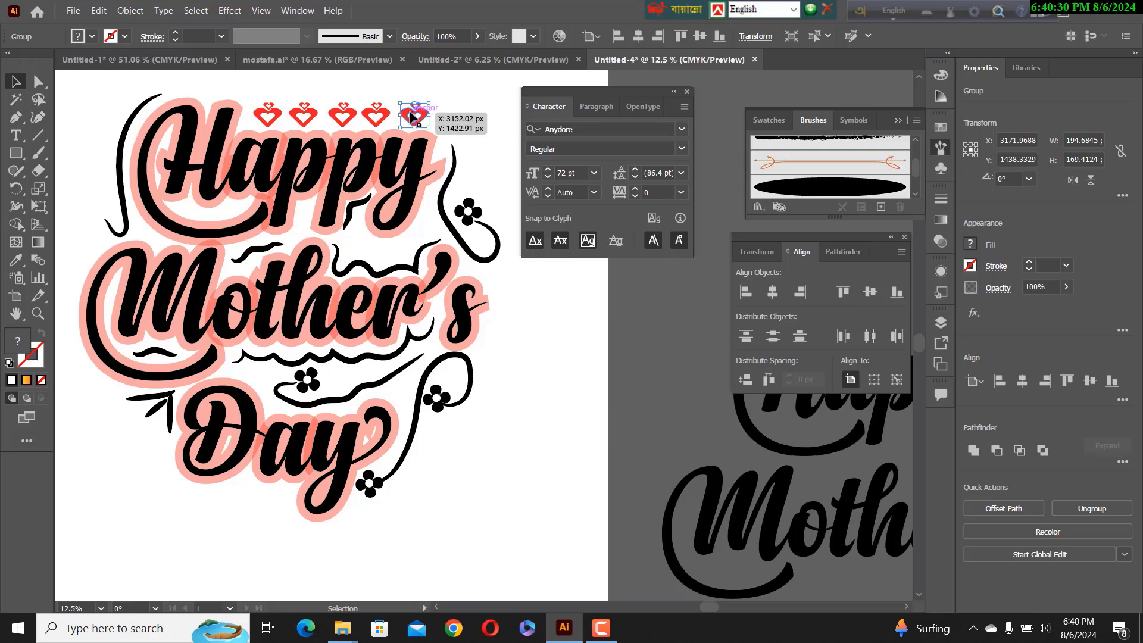
left_click_drag(411, 116, 339, 383)
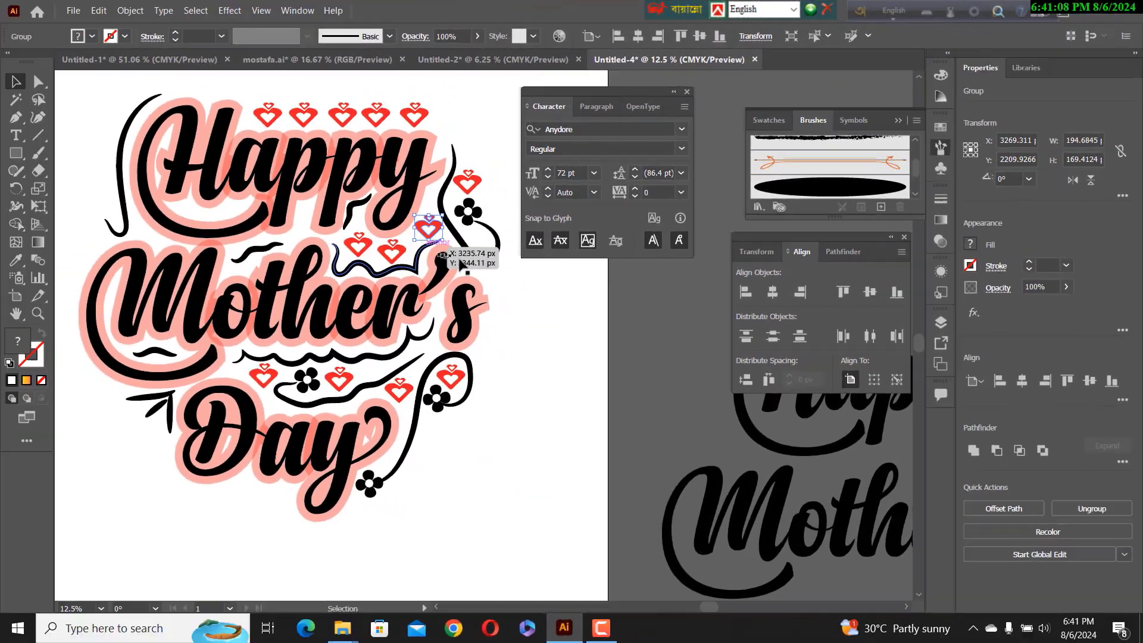
left_click(518, 286)
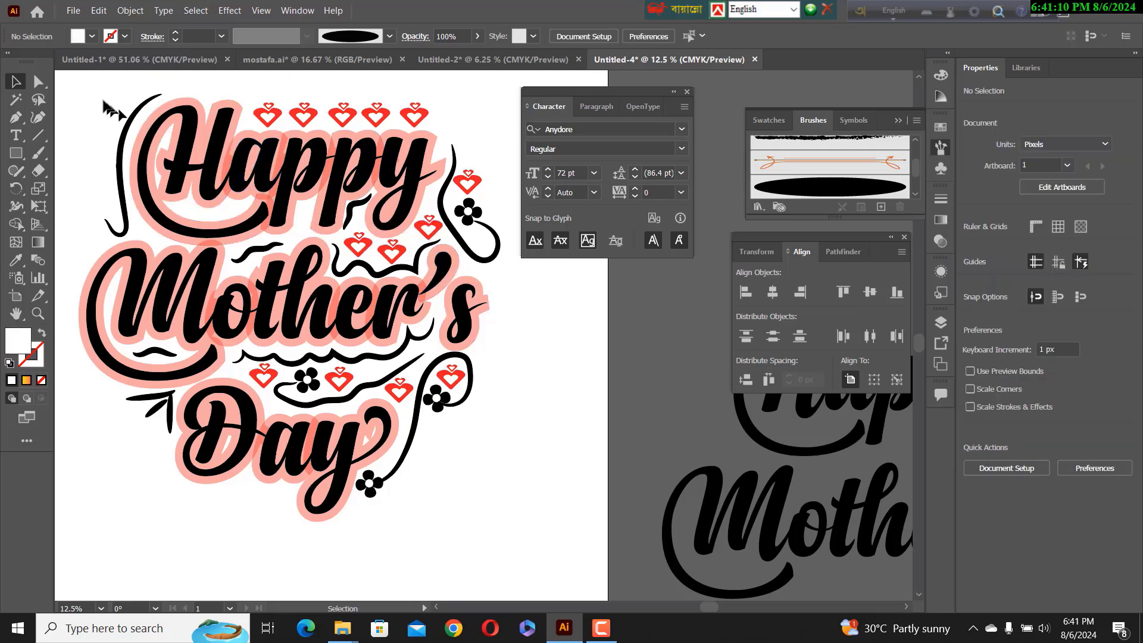
Prepare a Save for Web export of the artboard with the JPEG High preset, previewed at 12.5%.
left_click(74, 12)
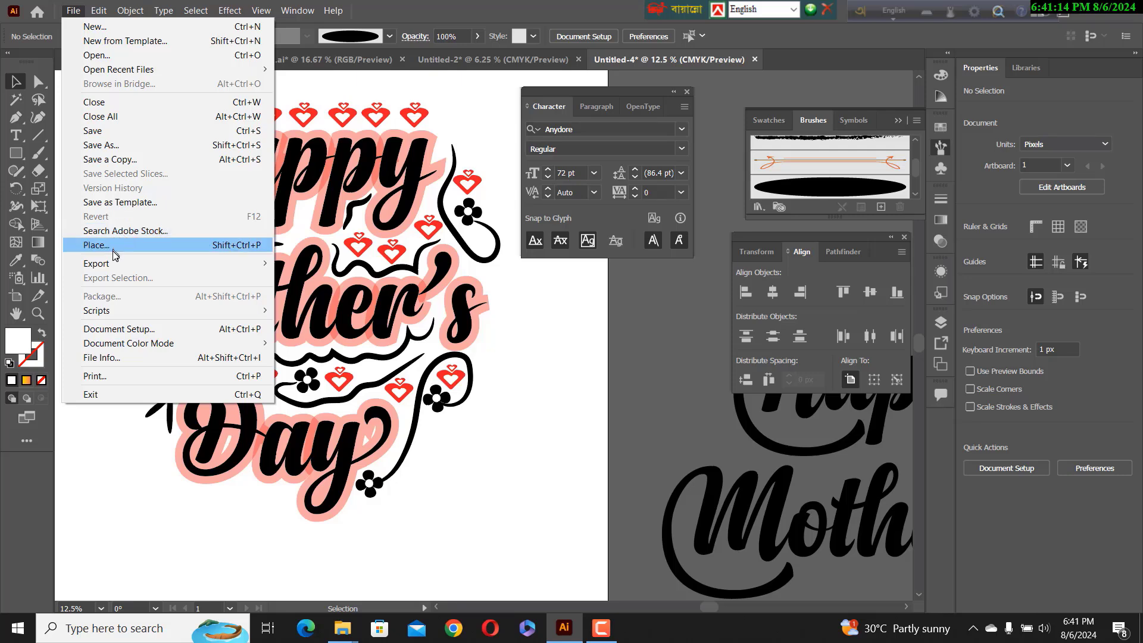
mouse_move(116, 271)
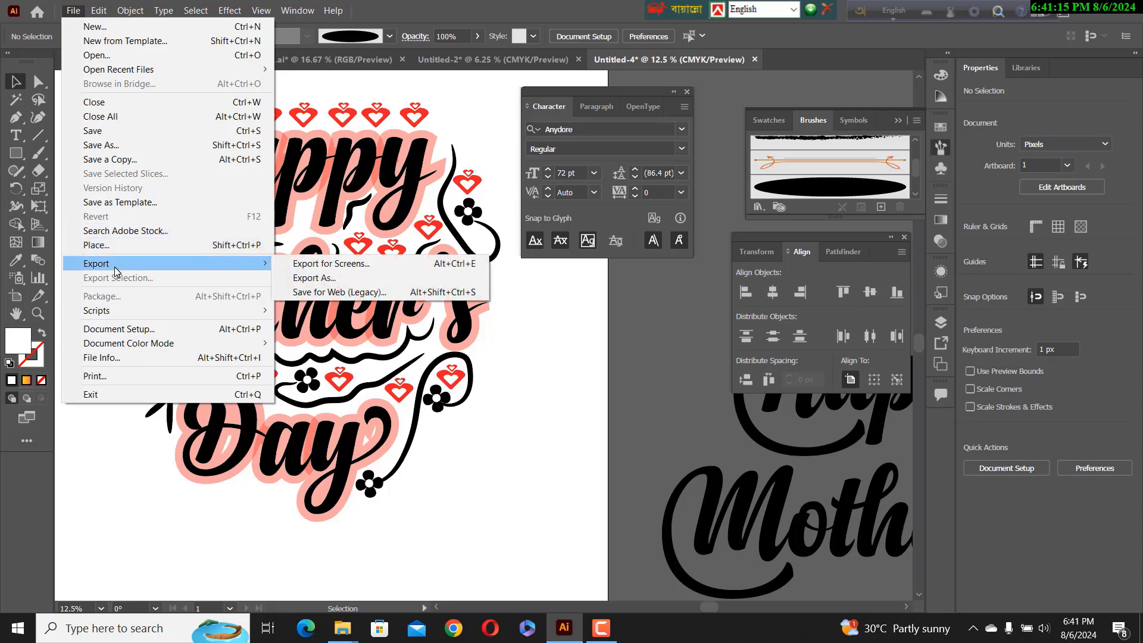
left_click(316, 293)
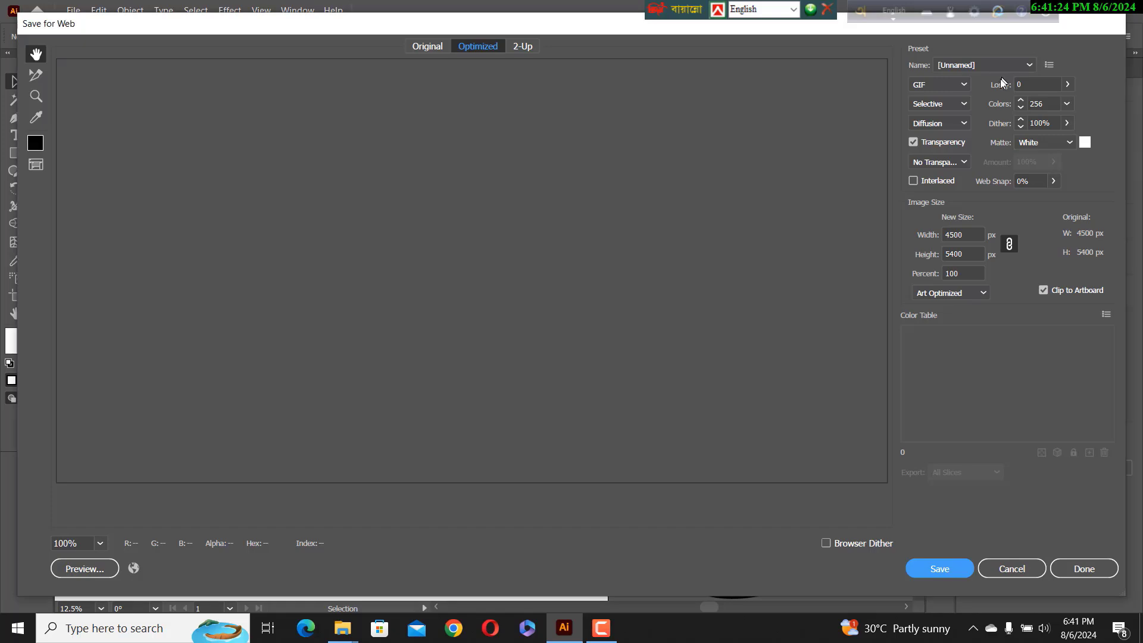
left_click(1018, 67)
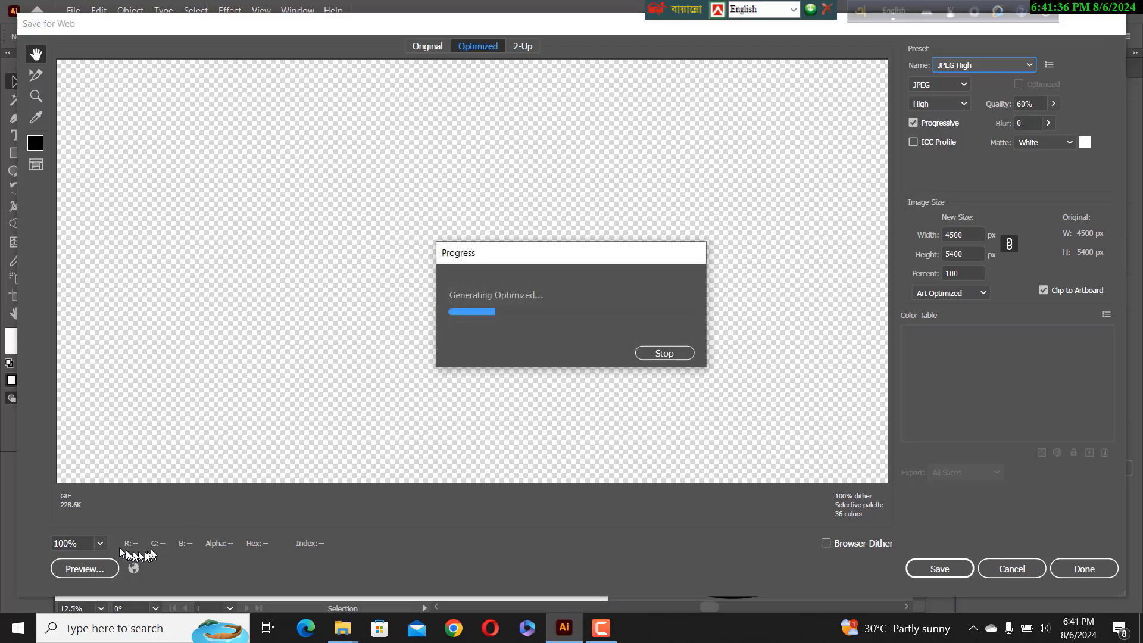
left_click(100, 543)
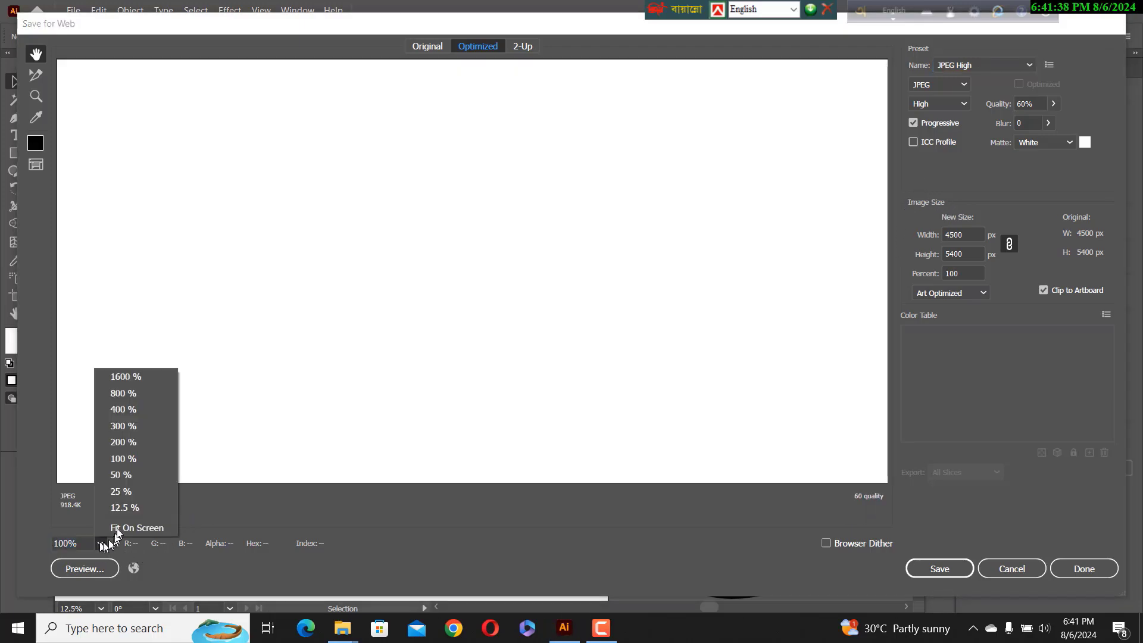
left_click(122, 508)
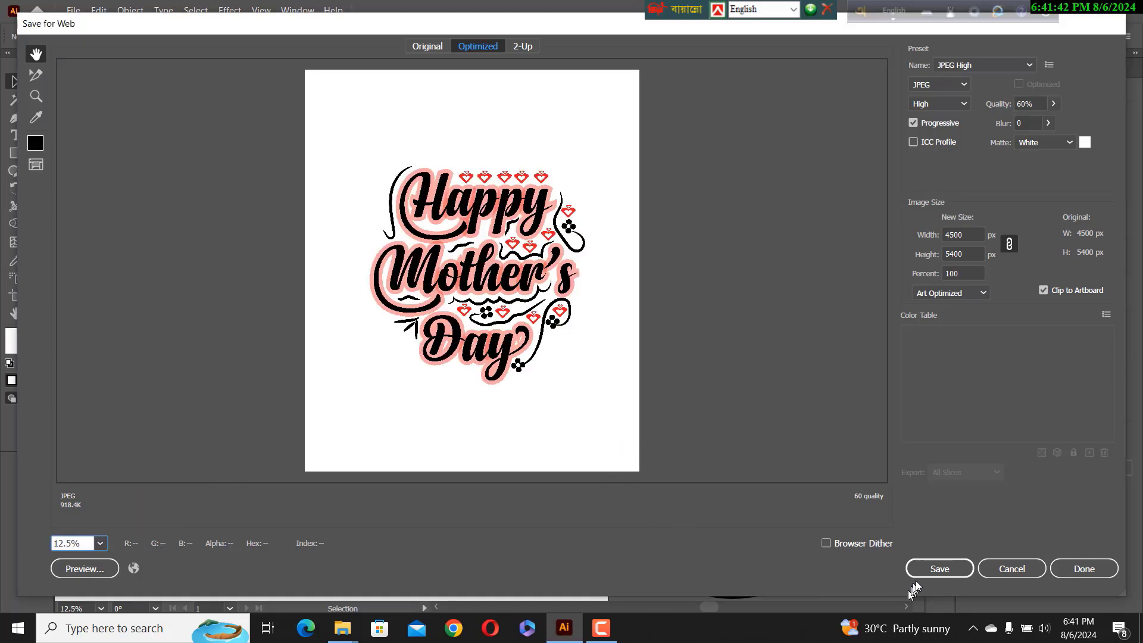
Save the optimized JPEG to the Desktop under the file name 63.
left_click(939, 568)
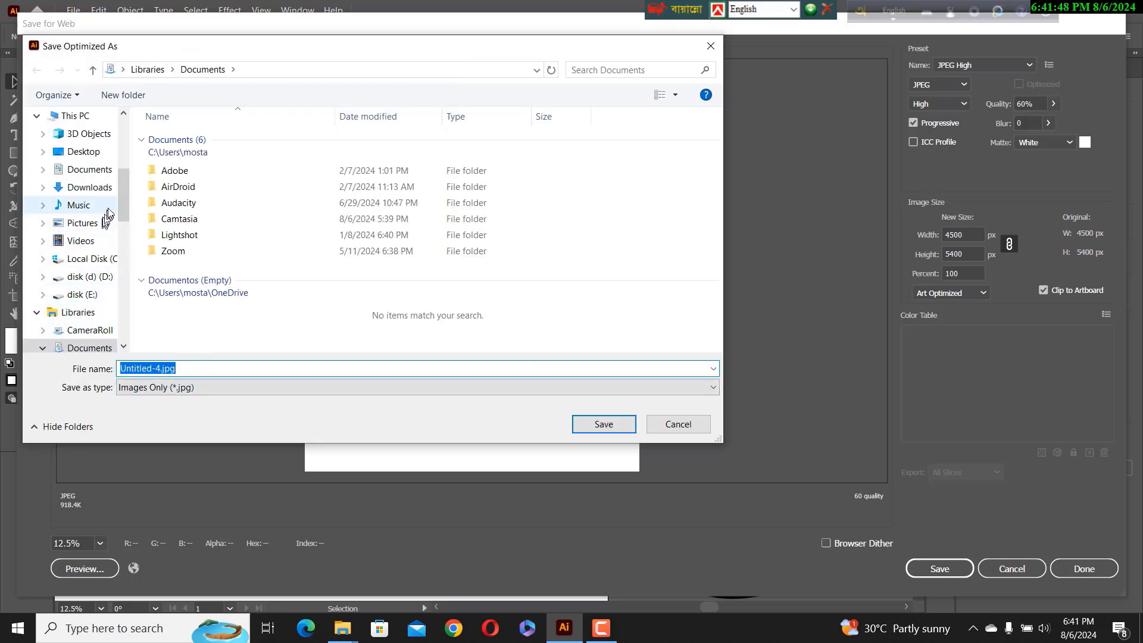
left_click(82, 157)
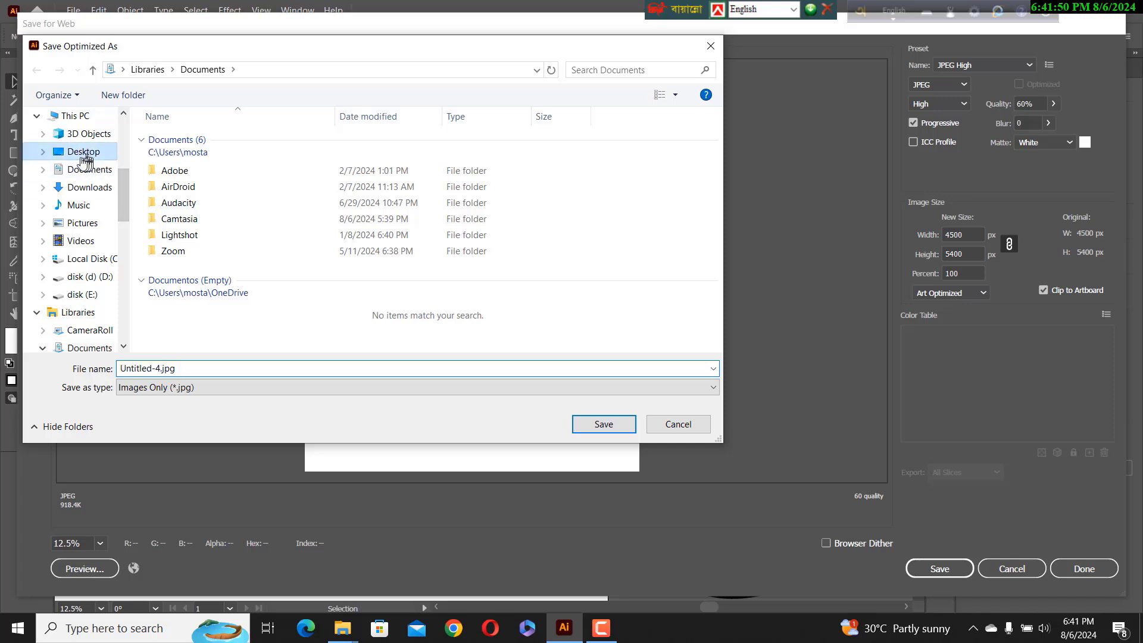
left_click(197, 373)
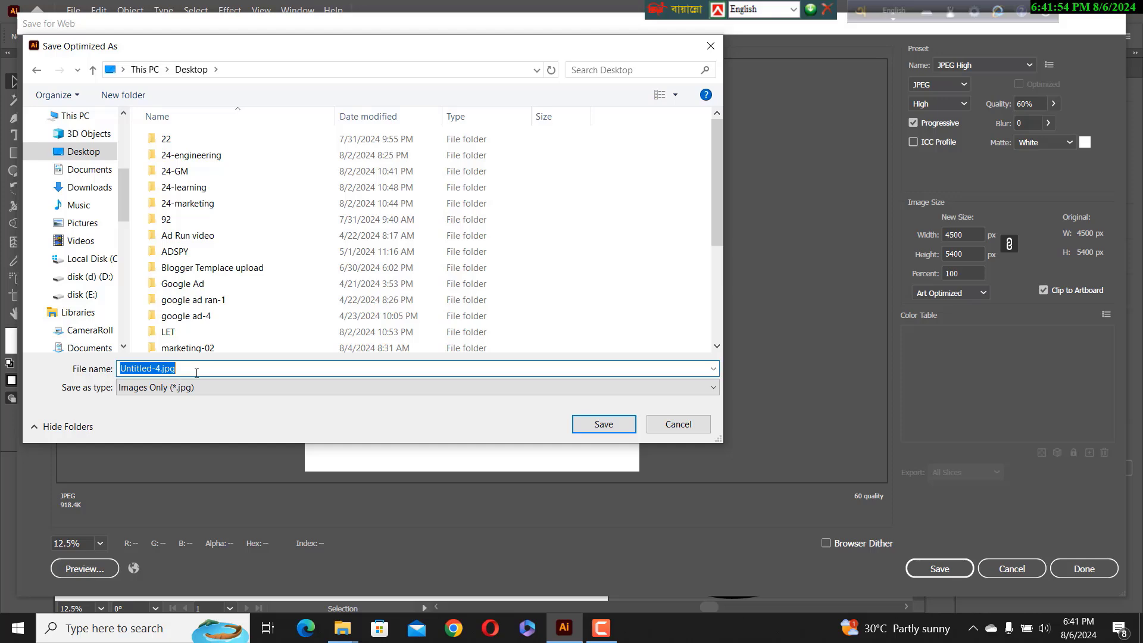
type("63")
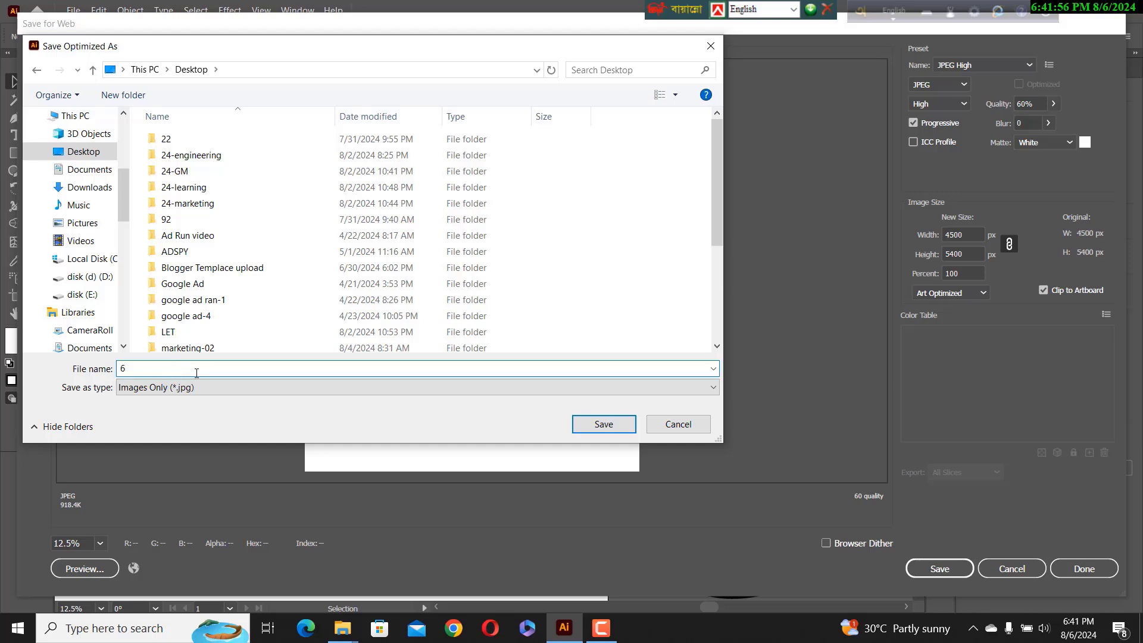
left_click(599, 423)
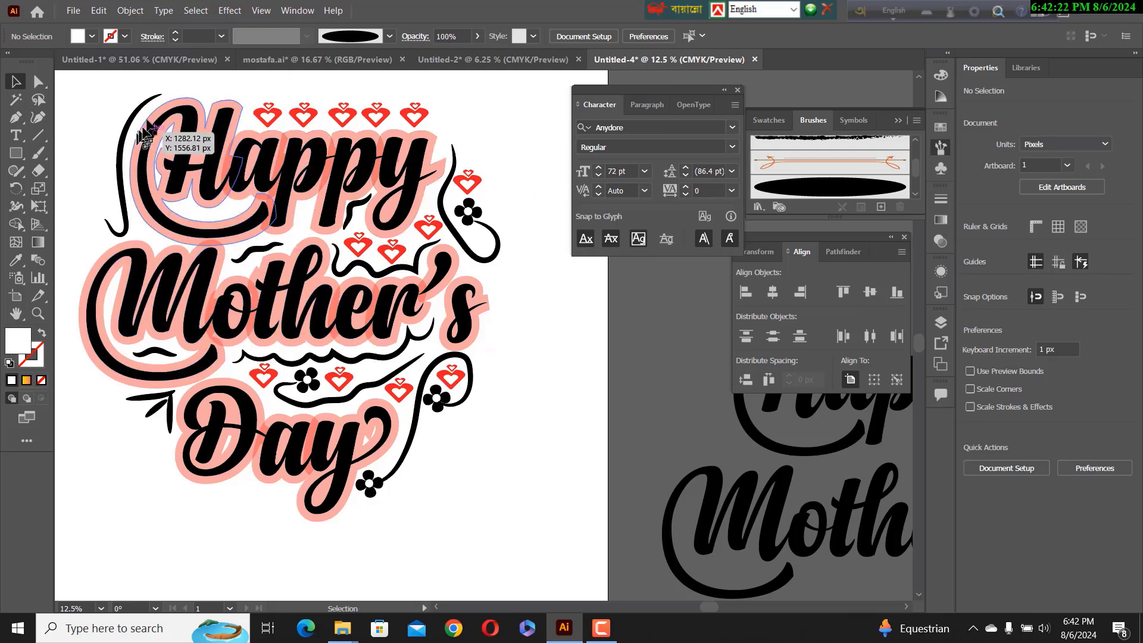
Save the document under the new name morgina as an Adobe Illustrator (.AI) file in folder 43.
left_click(72, 12)
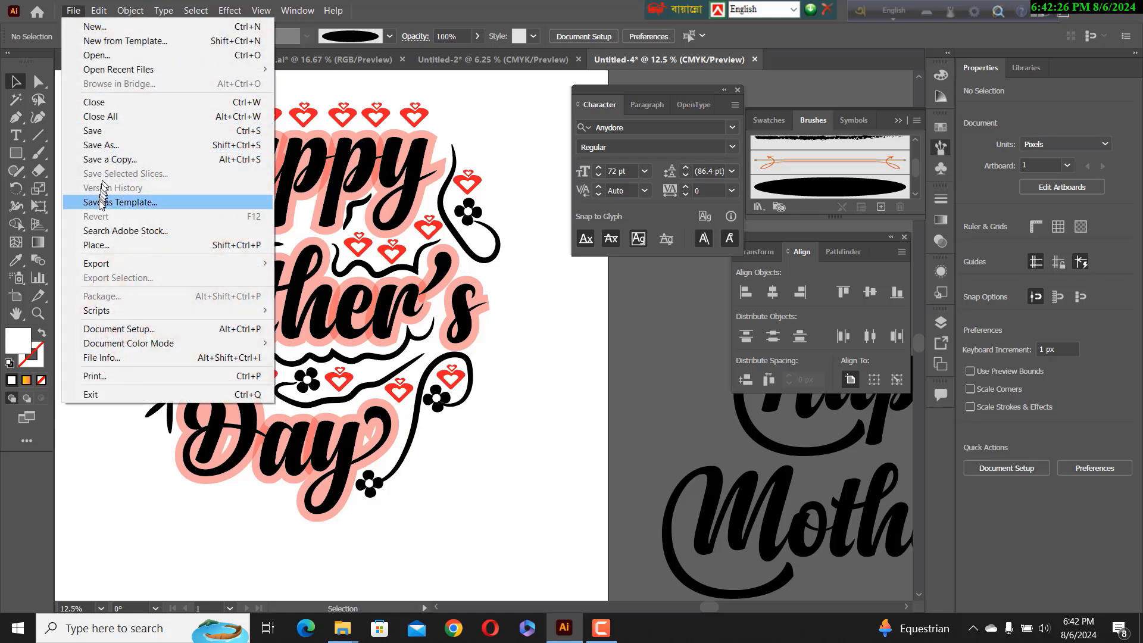
left_click(107, 146)
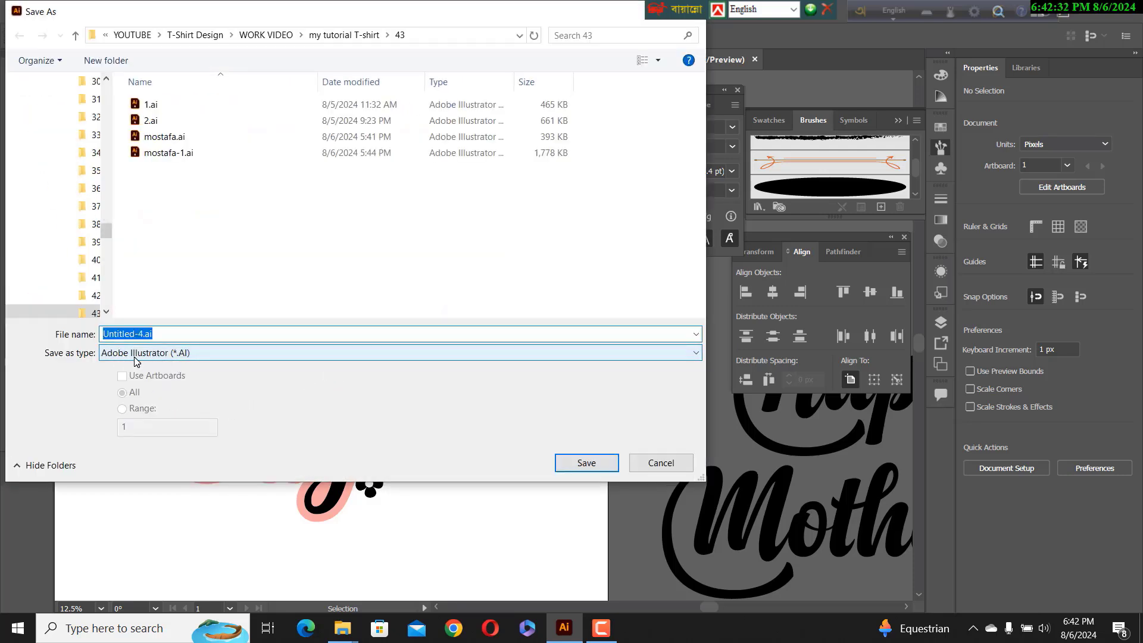
left_click(178, 330)
left_click_drag(171, 331, 86, 333)
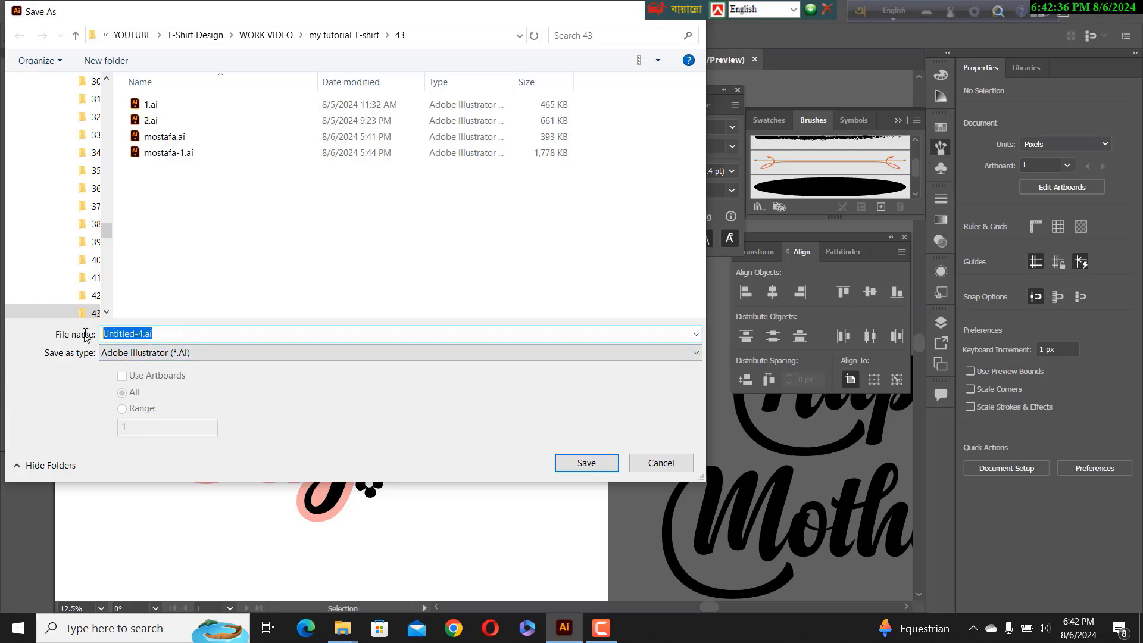
type("morgina")
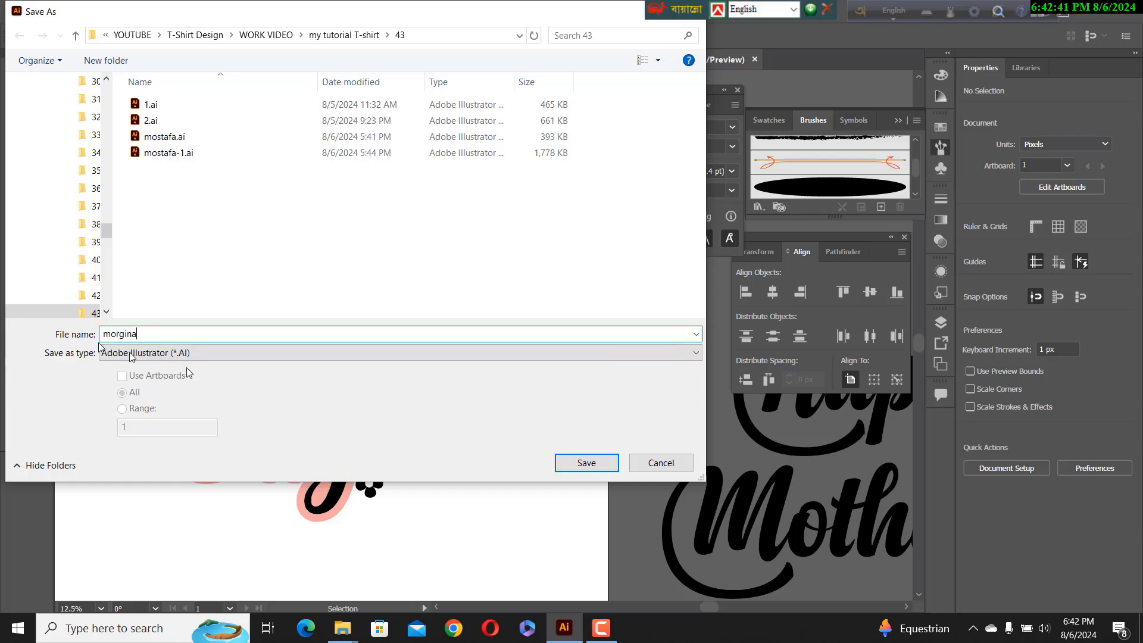
left_click(587, 463)
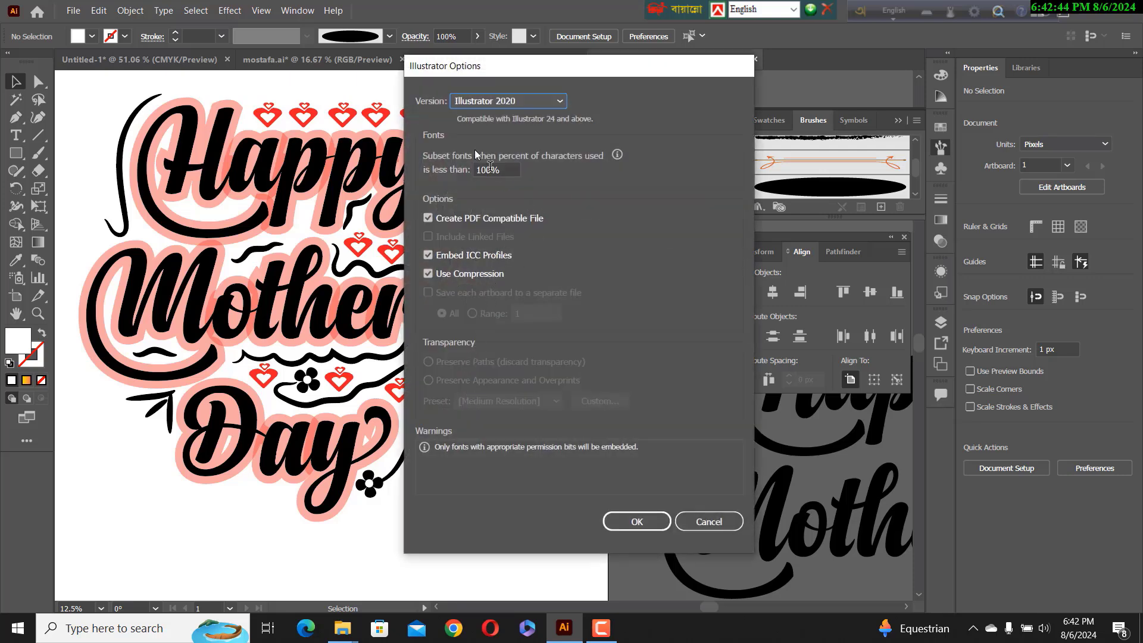
Set the saved file's version to Illustrator 10 and accept saving in the older format.
left_click(560, 100)
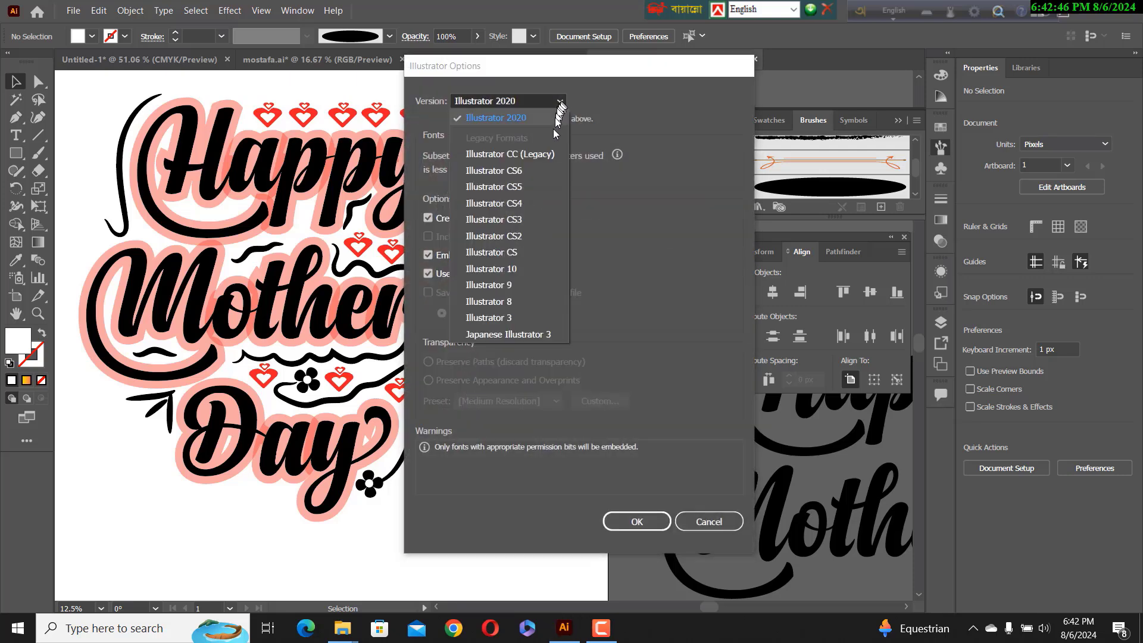
left_click(512, 269)
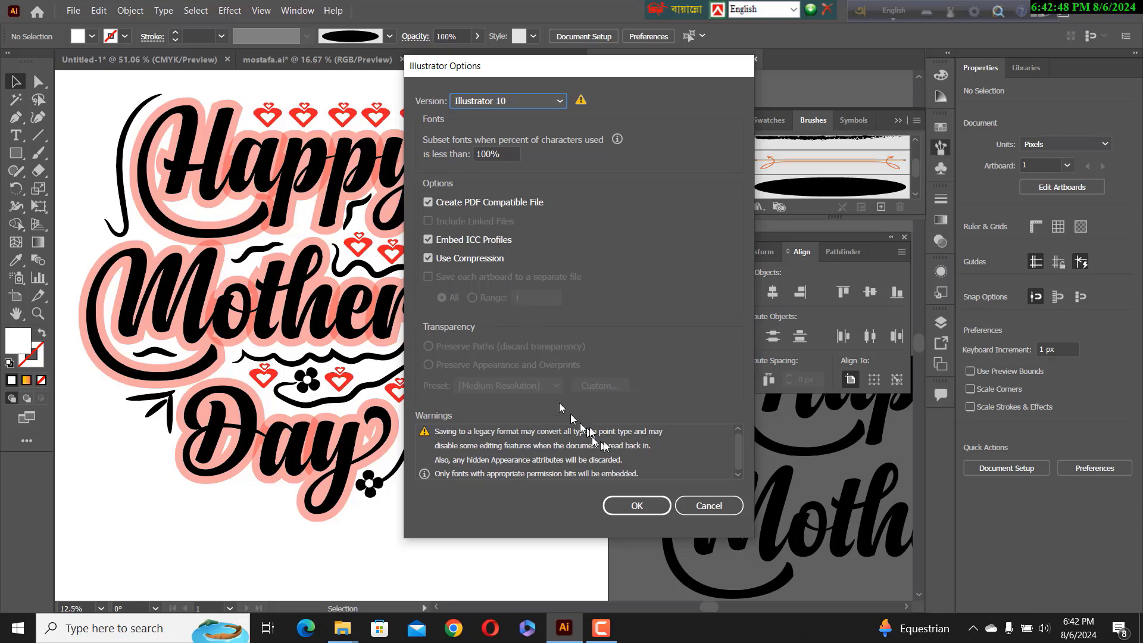
left_click(636, 506)
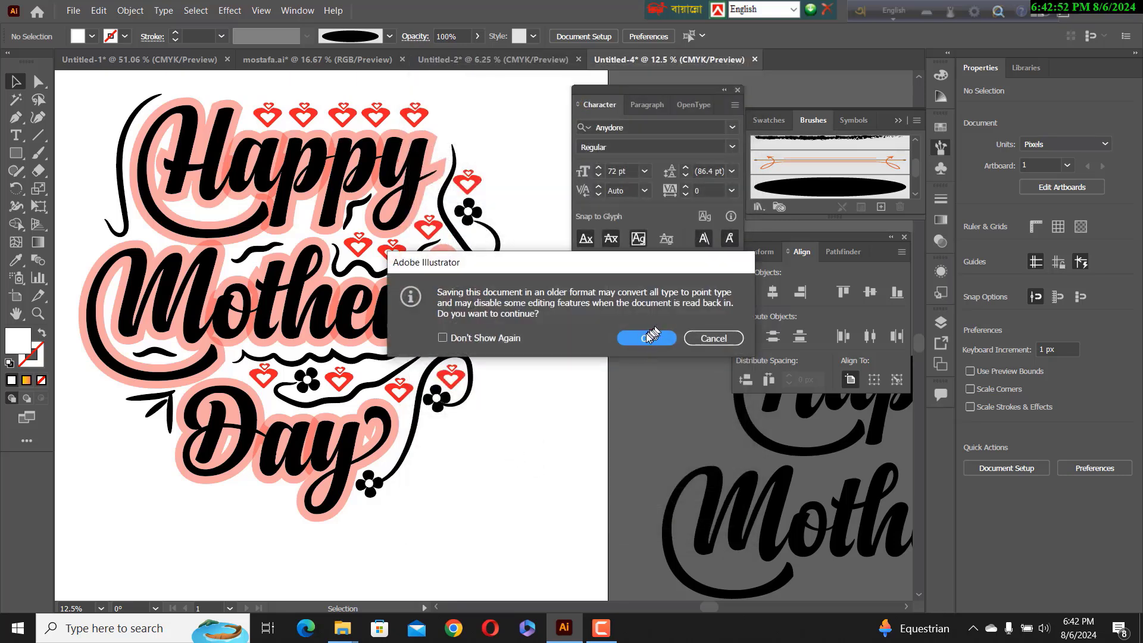
left_click(649, 338)
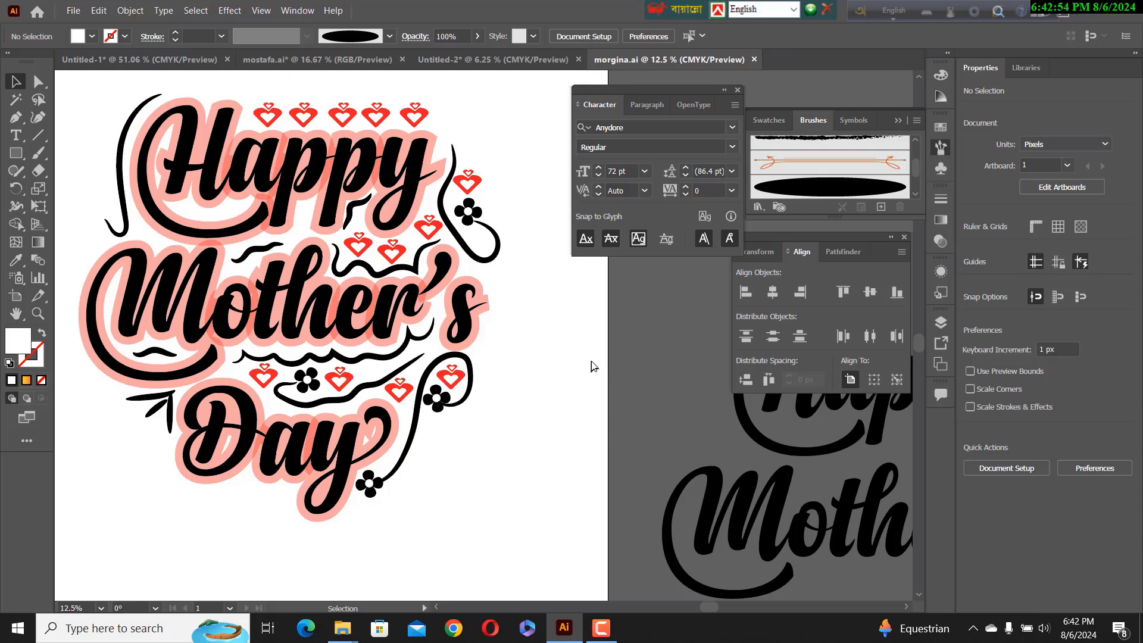